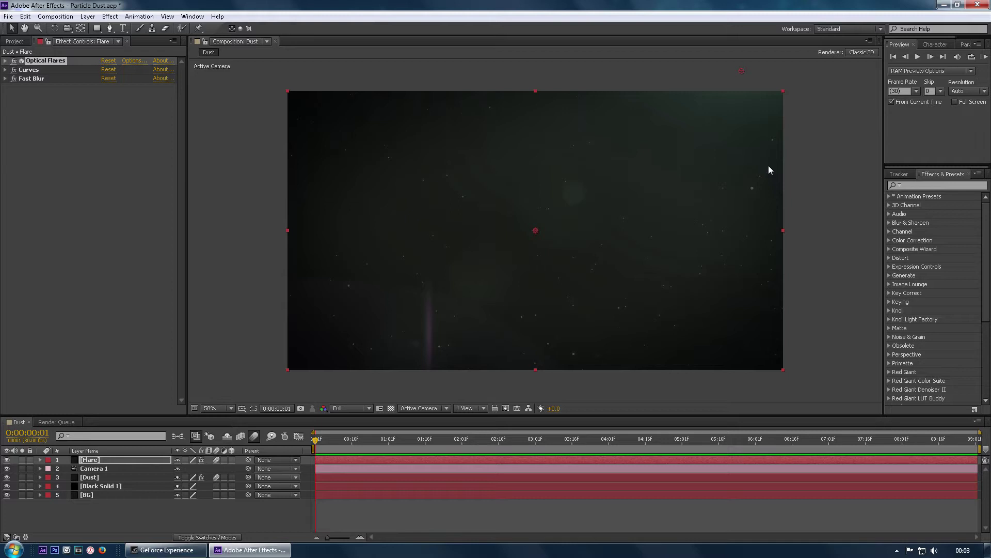
Preview the existing dust composition, dismiss the CCleaner notification, and stop playback.
left_click(983, 57)
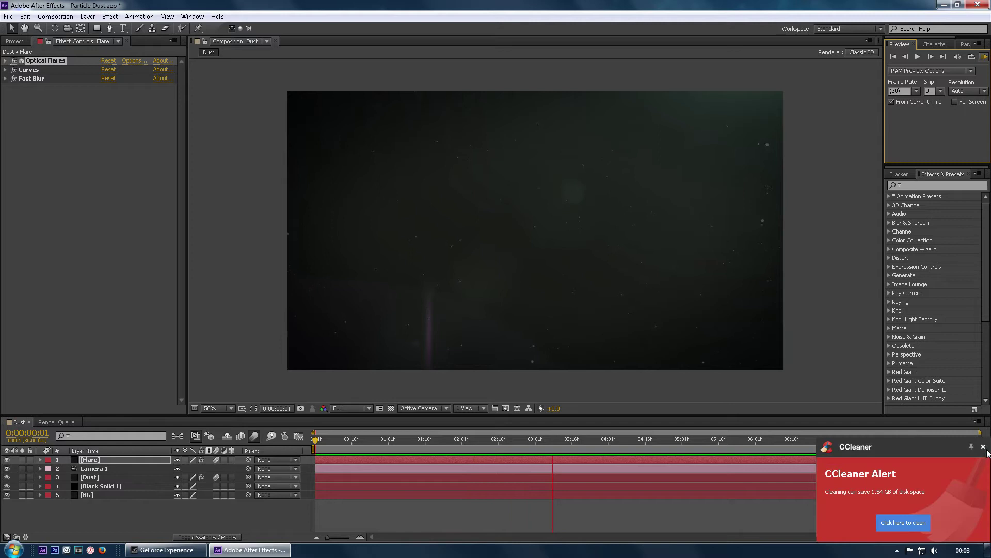
left_click(983, 446)
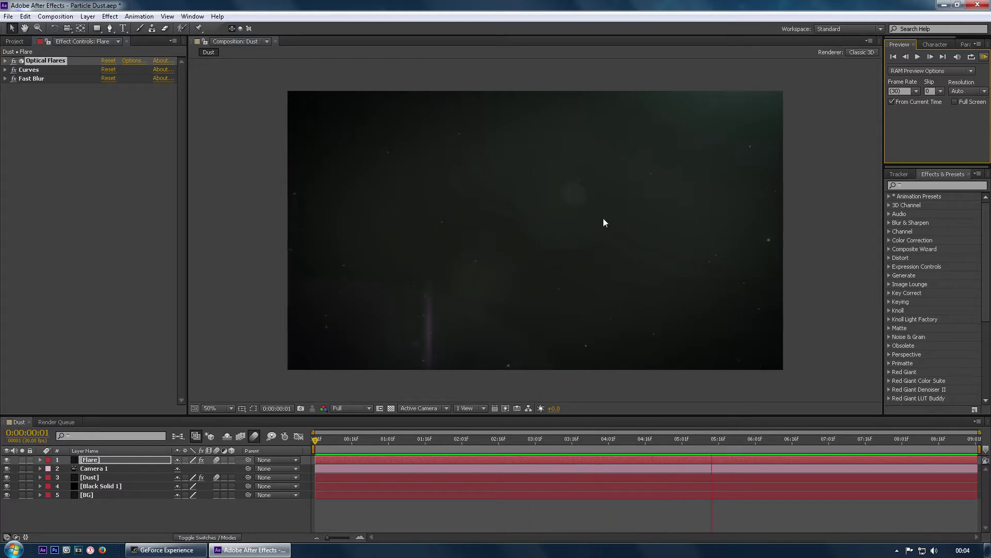
left_click(919, 59)
Create a new composition at 1920×1080, 30 fps, keeping the default settings.
left_click(54, 16)
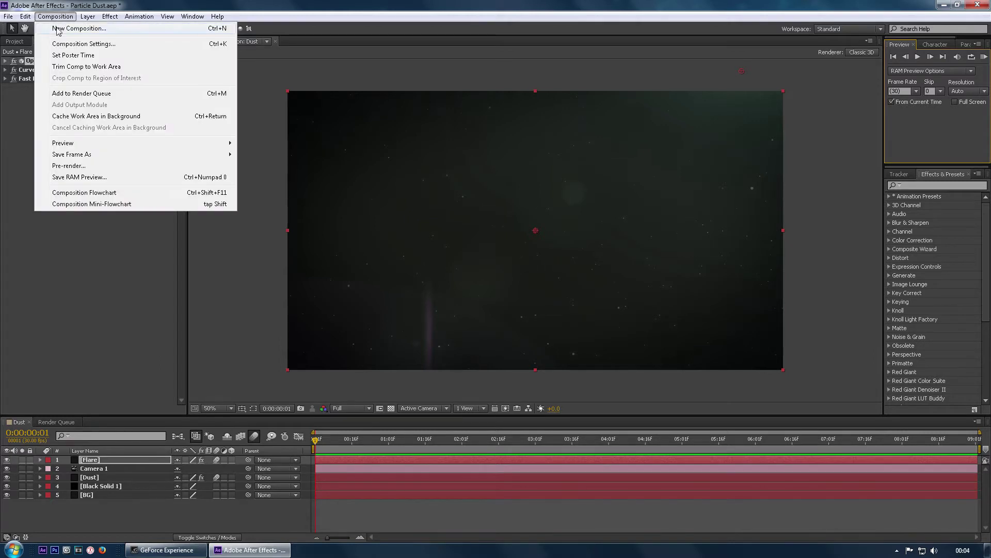
left_click(58, 30)
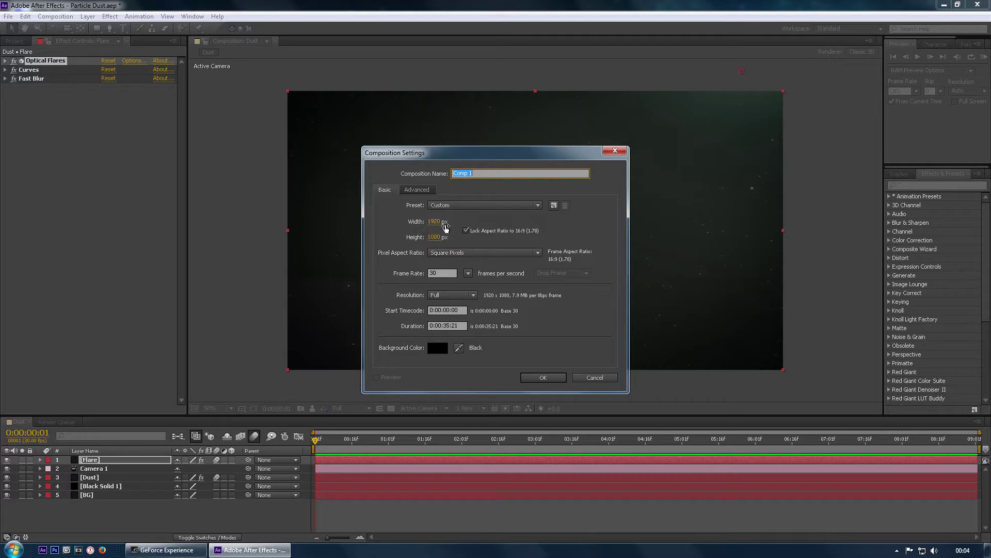
left_click(544, 376)
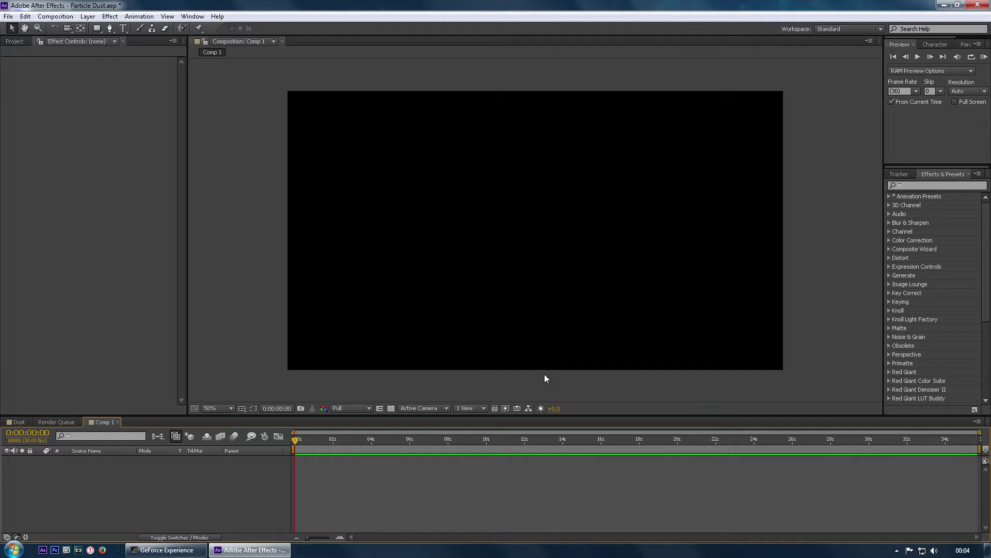
Add a new black solid layer named Dust.
left_click(89, 17)
mouse_move(101, 29)
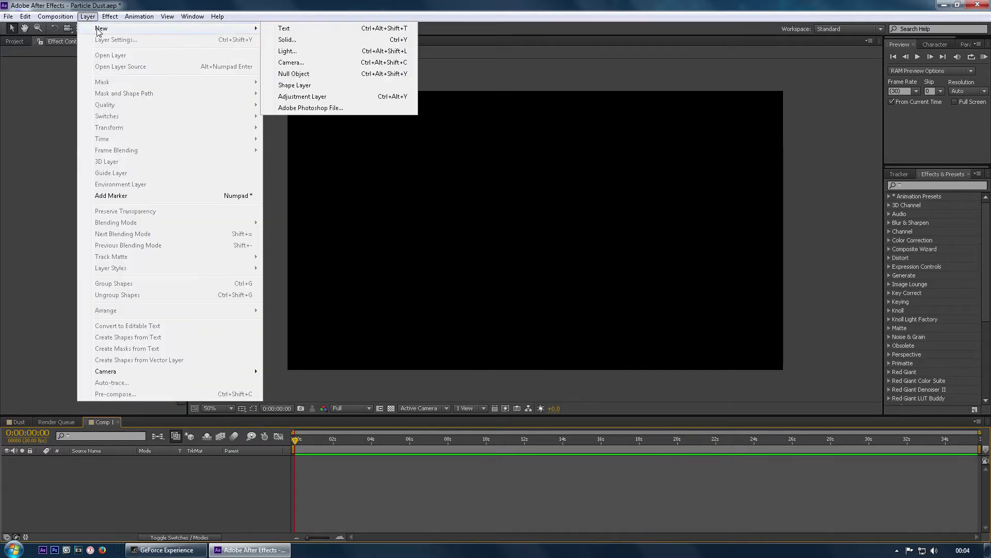
left_click(303, 43)
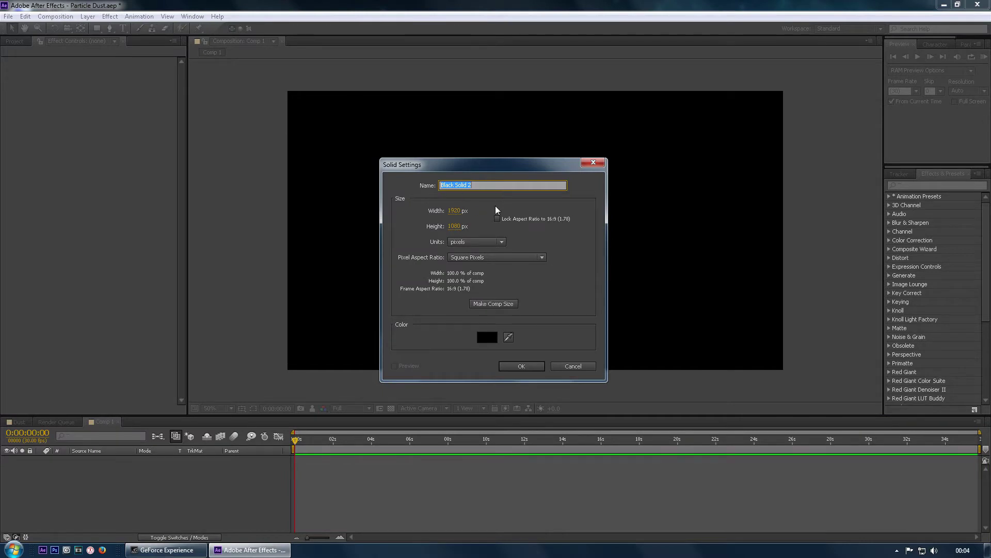
type("Dust")
left_click(540, 366)
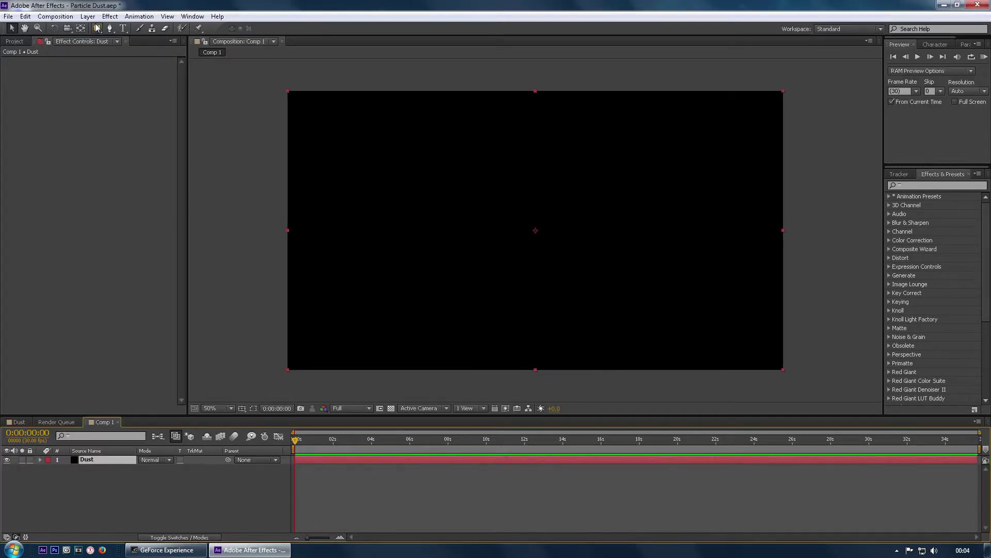
Apply the Video Copilot Element effect to the Dust layer.
left_click(110, 16)
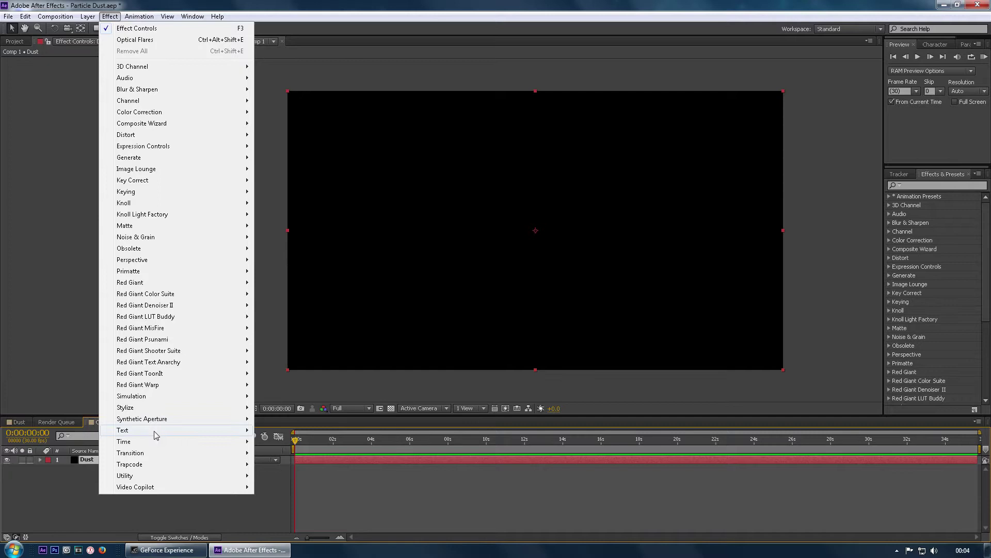
mouse_move(160, 487)
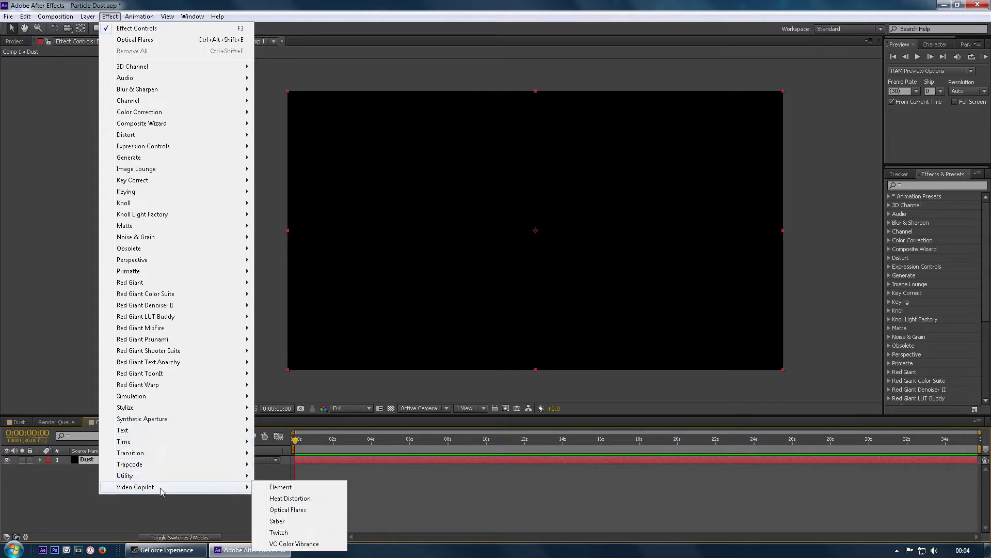
left_click(292, 486)
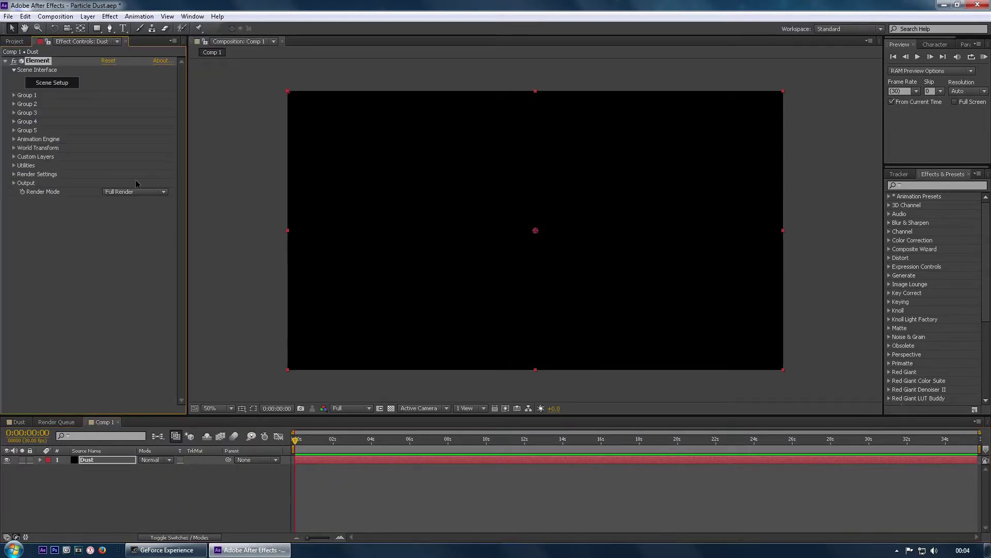
In Scene Setup, add the sphere from V1_Models > Primitives and select its material.
left_click(52, 82)
left_click(792, 327)
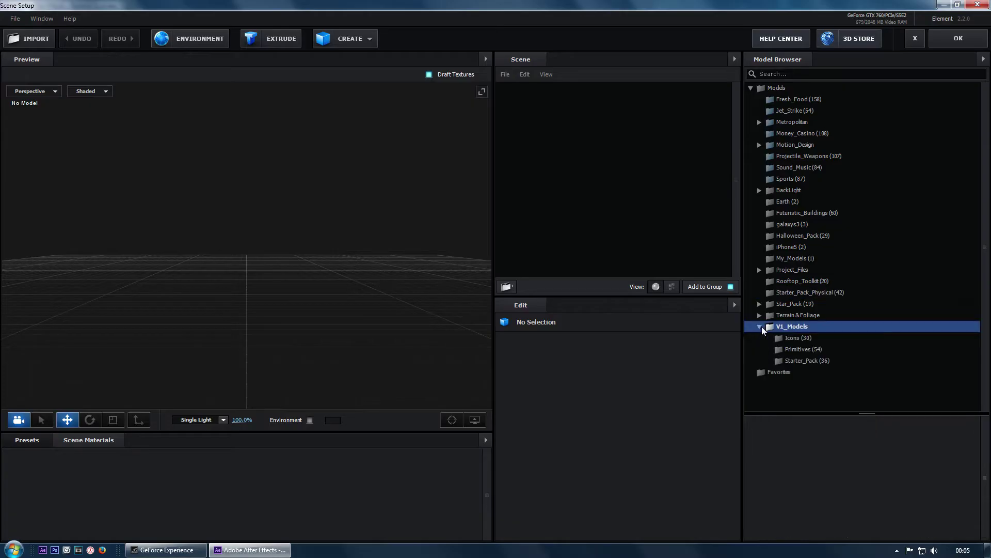
left_click(759, 326)
left_click(821, 355)
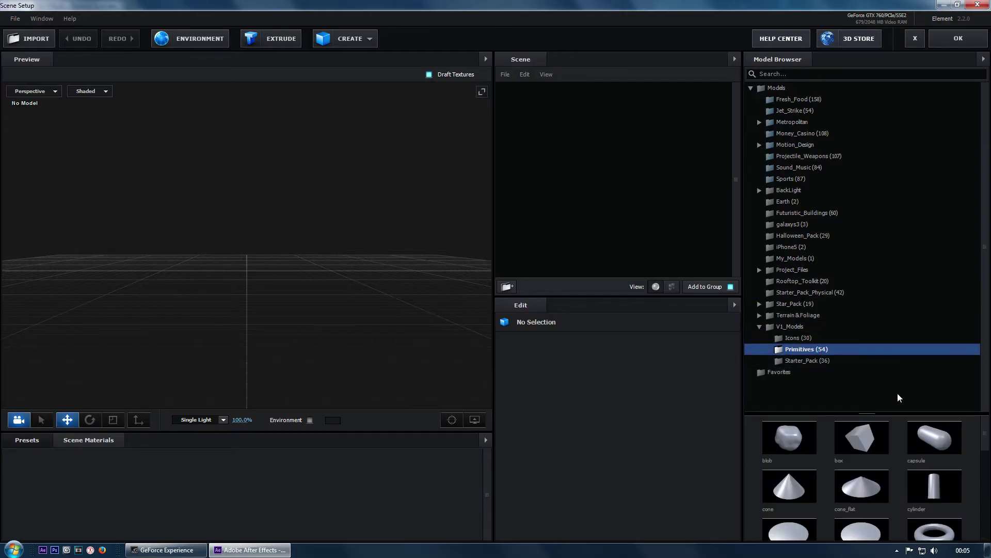
scroll(901, 421, "down", 3)
scroll(902, 426, "down", 1)
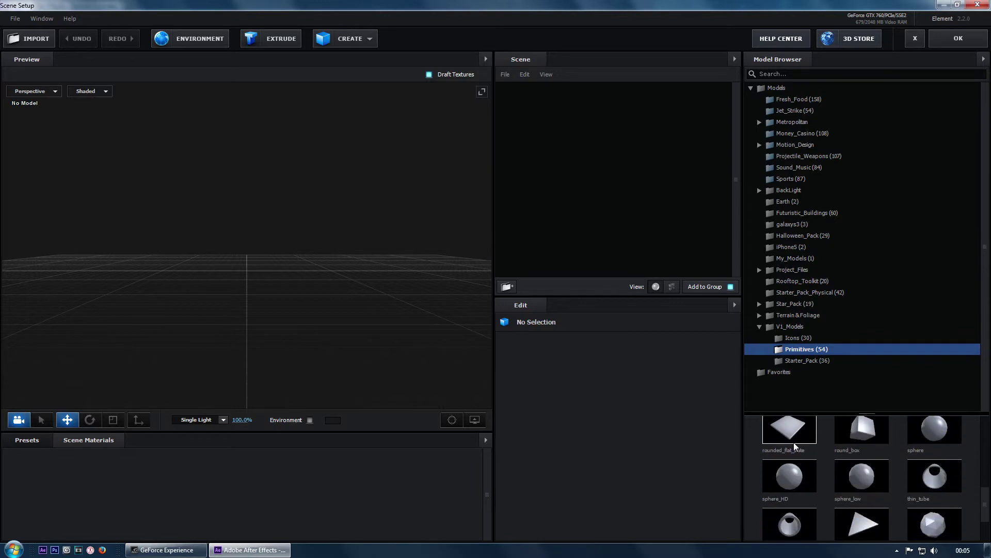
double_click(935, 429)
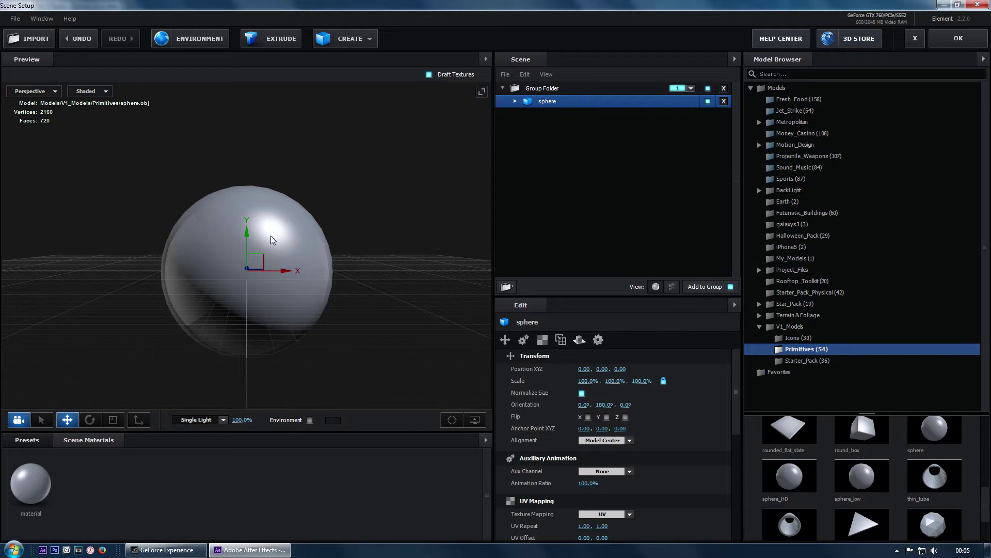
left_click(516, 101)
left_click(564, 115)
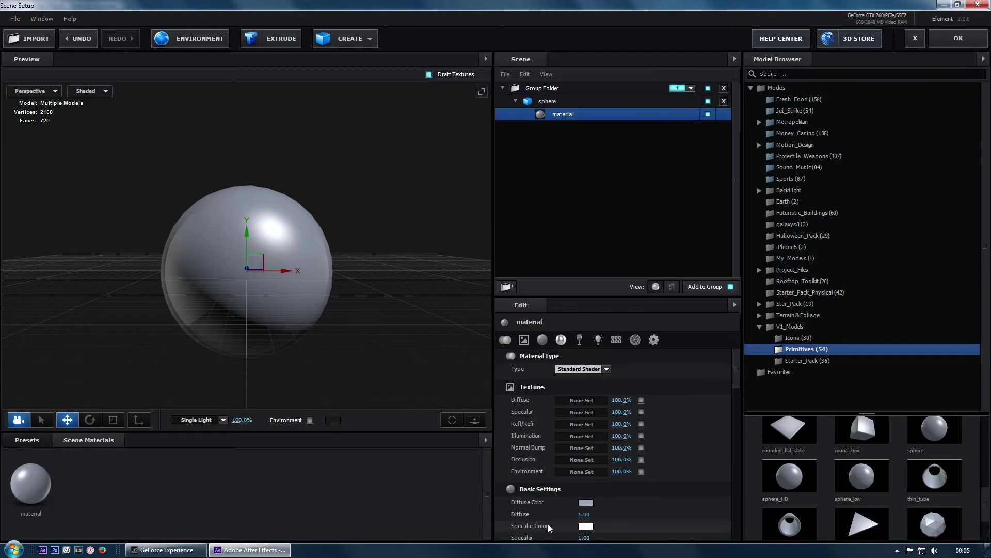
Make the sphere material's diffuse colour white with Illumination Intensity 100.
left_click(585, 501)
left_click_drag(499, 424, 479, 390)
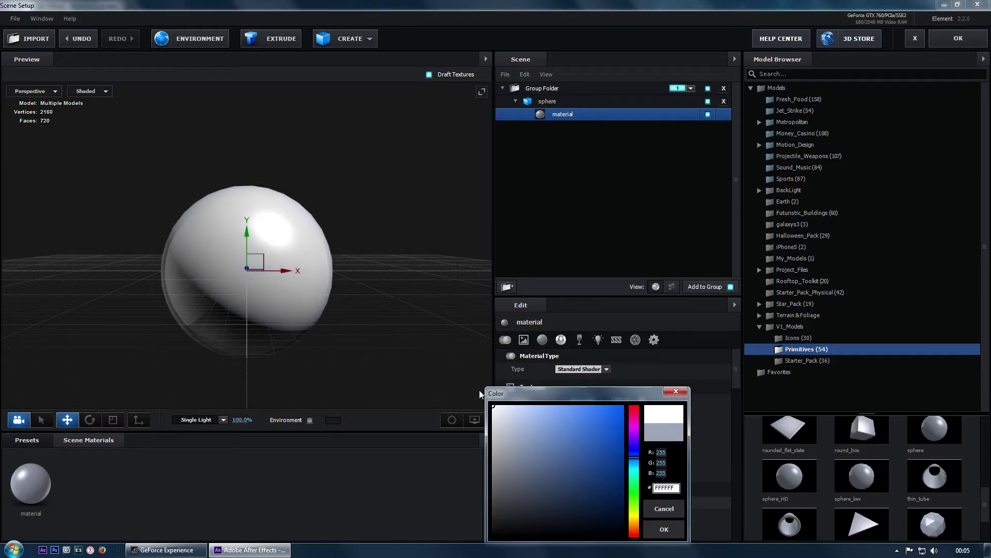
left_click(662, 528)
left_click_drag(735, 365, 738, 400)
scroll(738, 424, "down", 3)
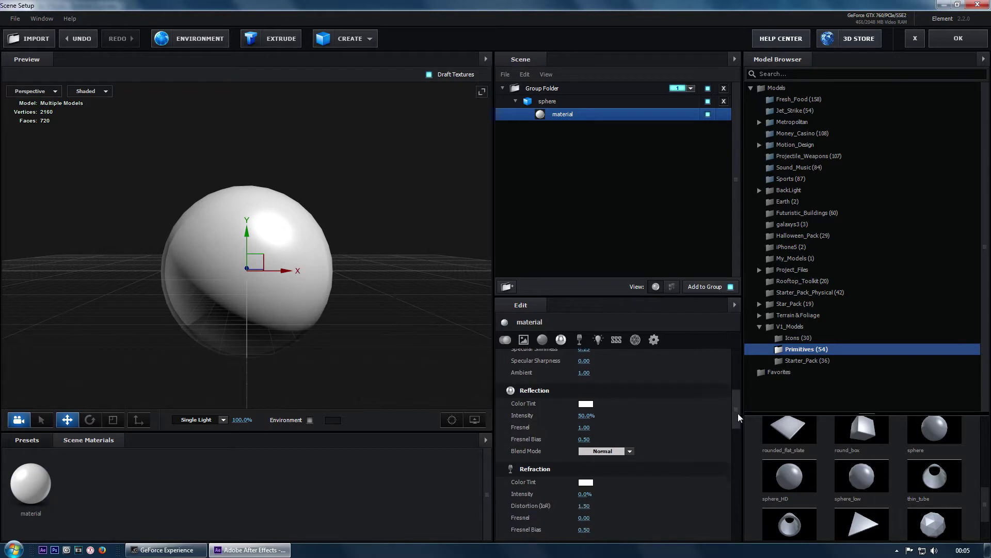
left_click(580, 457)
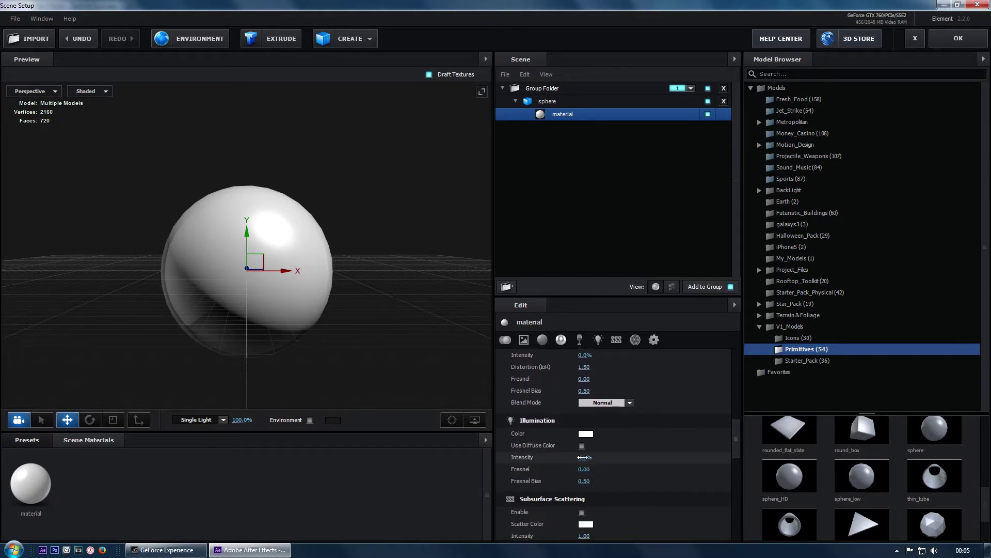
type("100")
key("Return")
Set Force Opacity to 25 and Reflection Intensity to 0.
left_click_drag(738, 428, 739, 503)
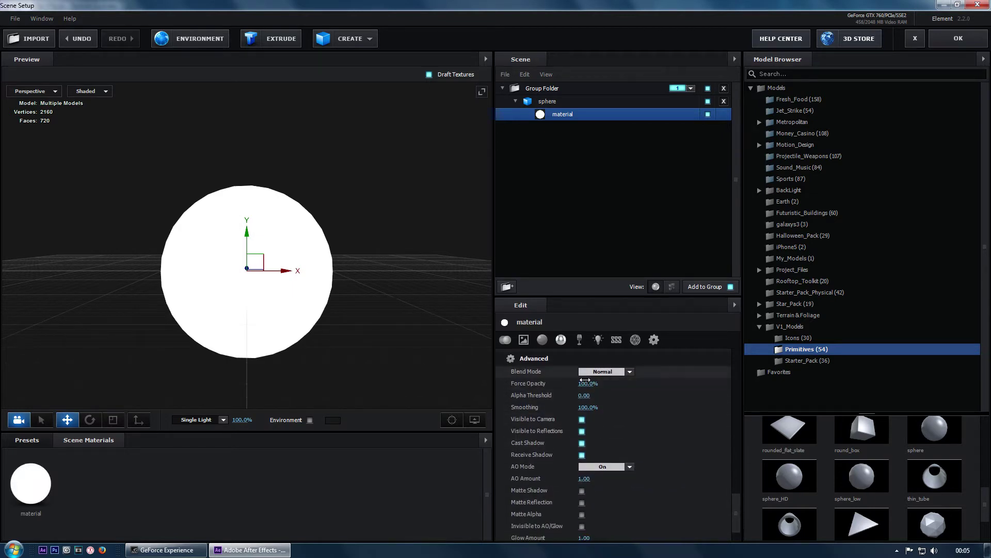
left_click(587, 383)
type("25")
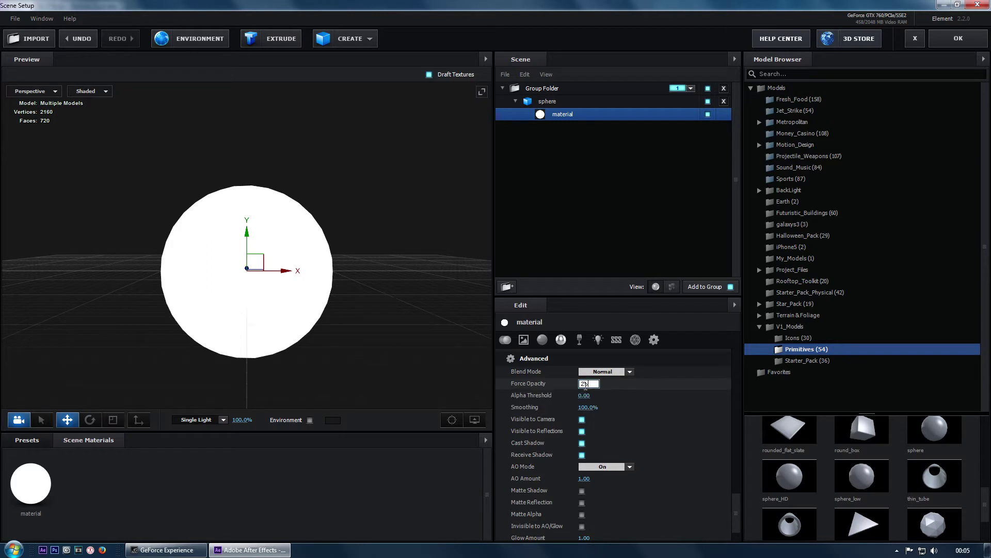
key("Return")
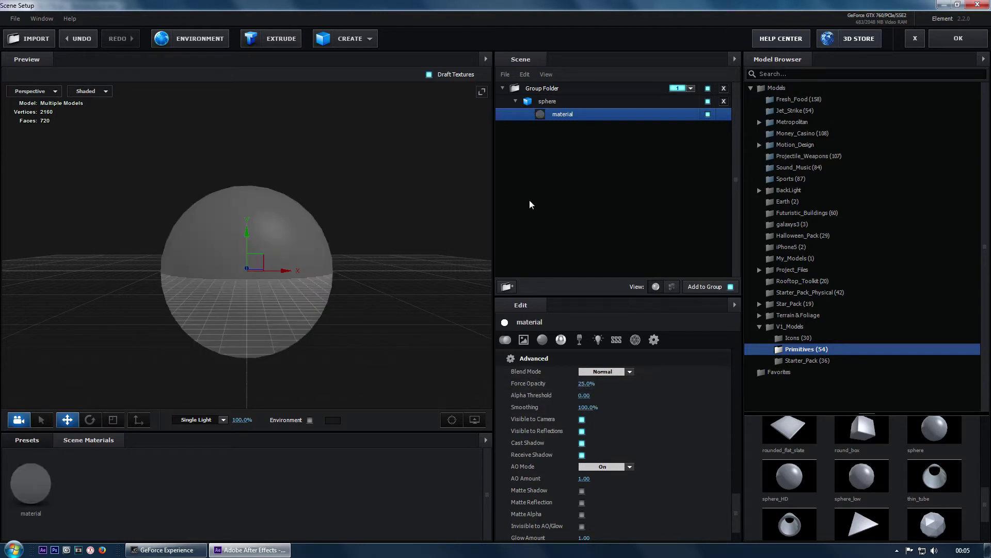
left_click_drag(736, 511, 732, 397)
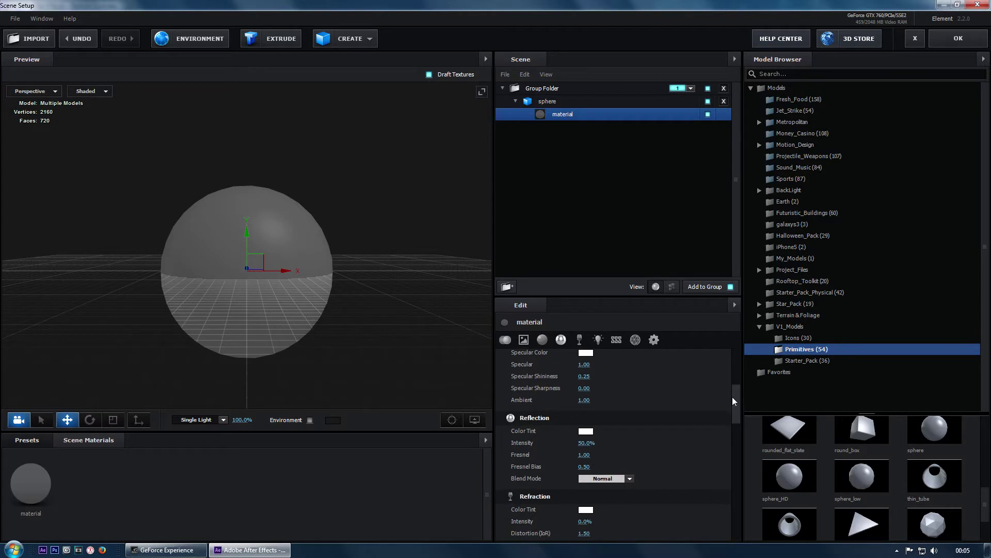
left_click(587, 444)
type("0")
key("Return")
Set Specular to 0 and Shininess to 0.05, then accept the scene.
left_click(584, 364)
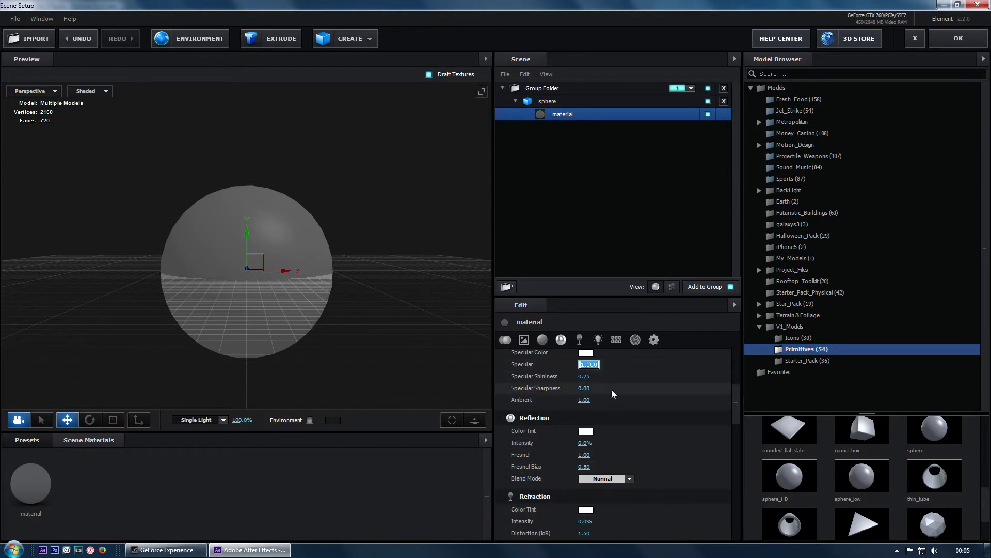
type("0")
key("Return")
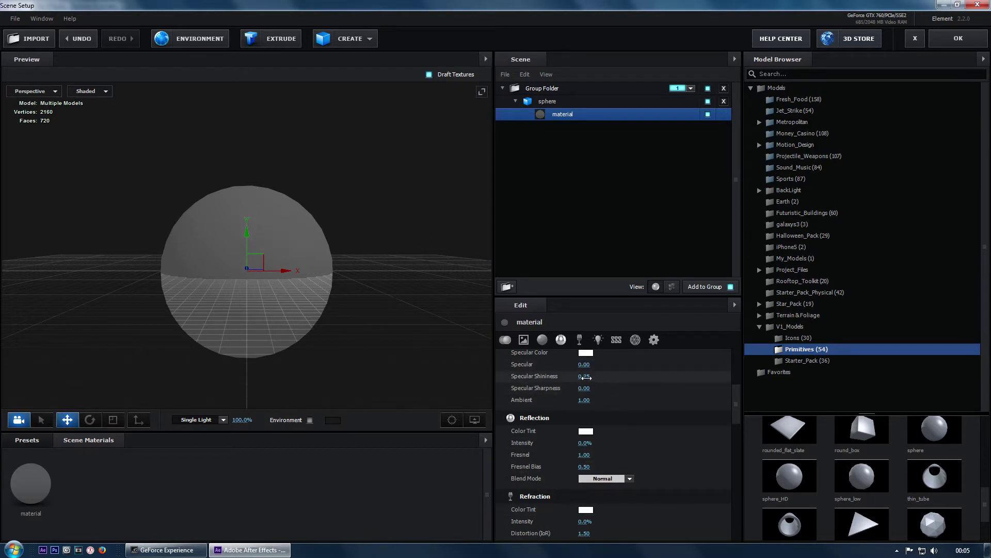
left_click(584, 375)
type("0.05")
key("Return")
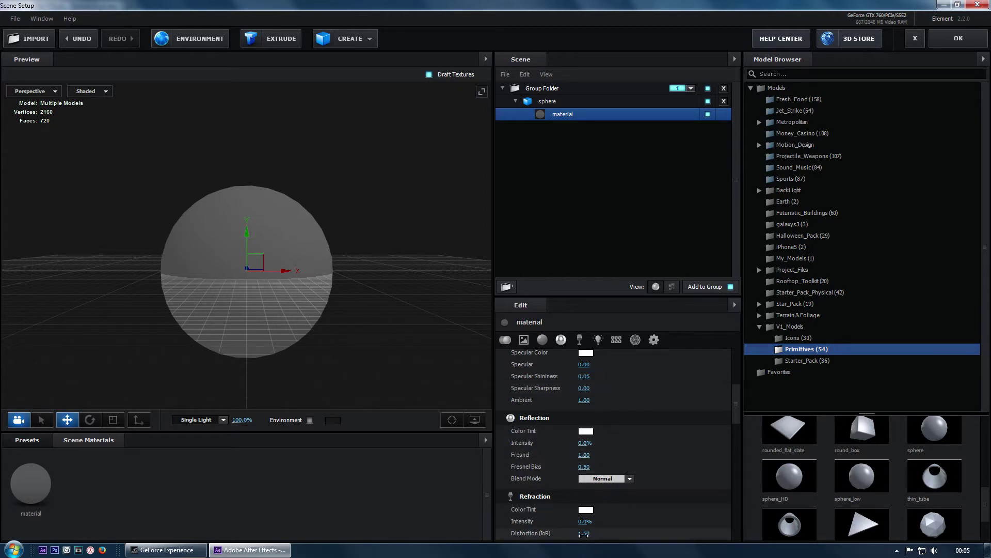
left_click(584, 533)
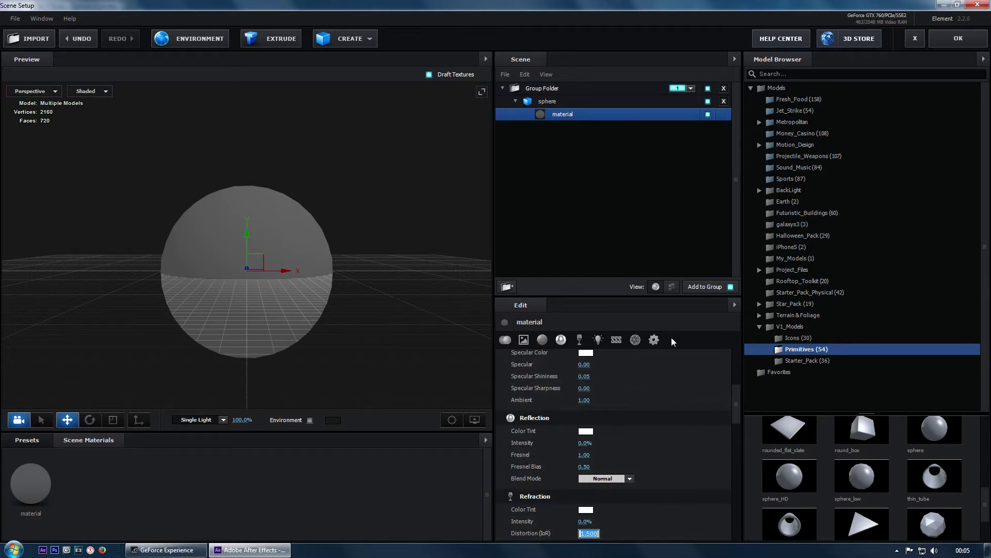
left_click(952, 39)
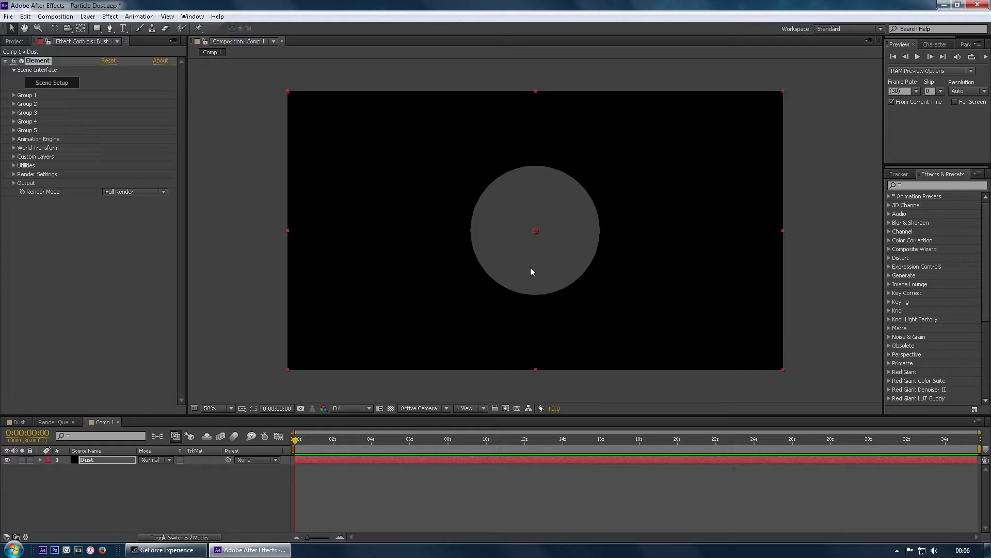
Change Group 1's Replicator Shape to 3D Grid with Grid X of 9.
left_click(14, 95)
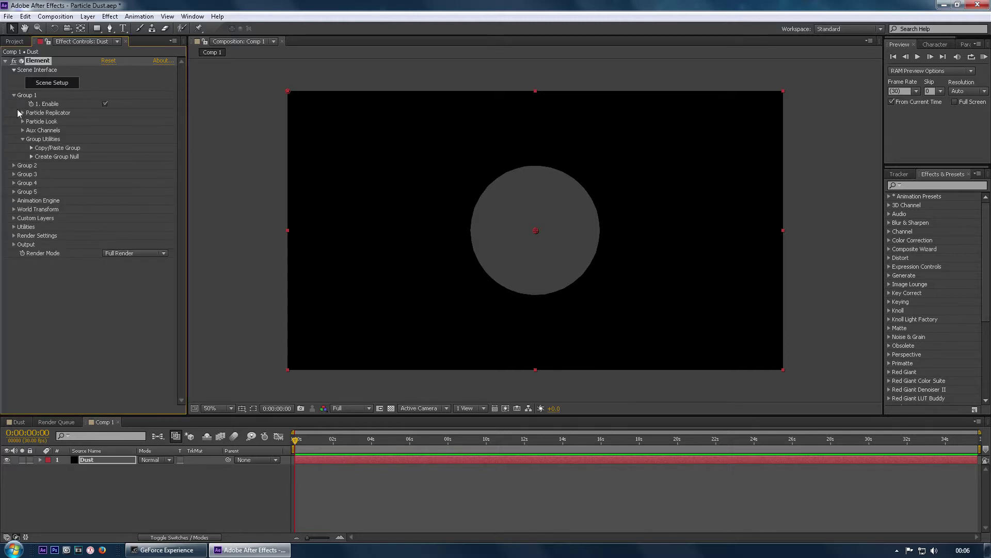
left_click(23, 113)
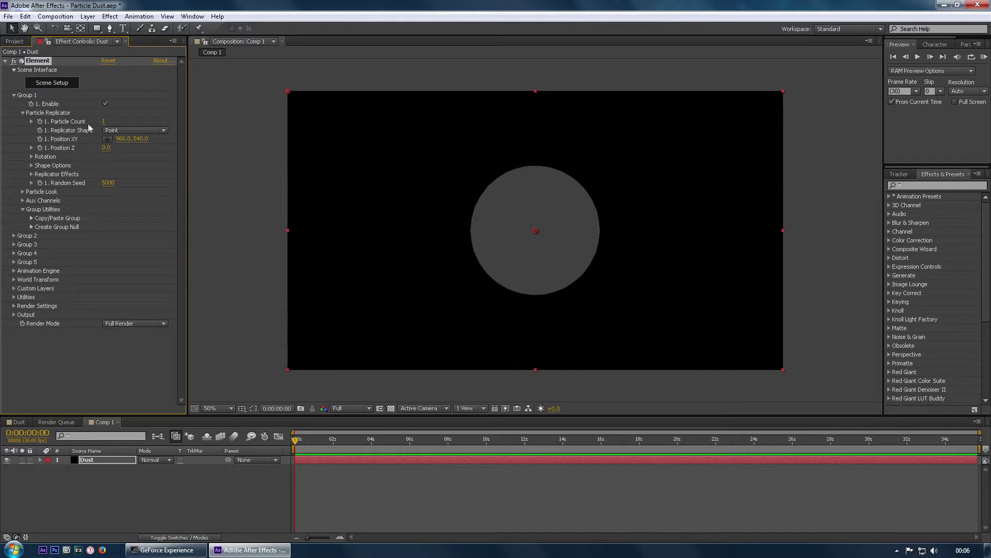
left_click(123, 130)
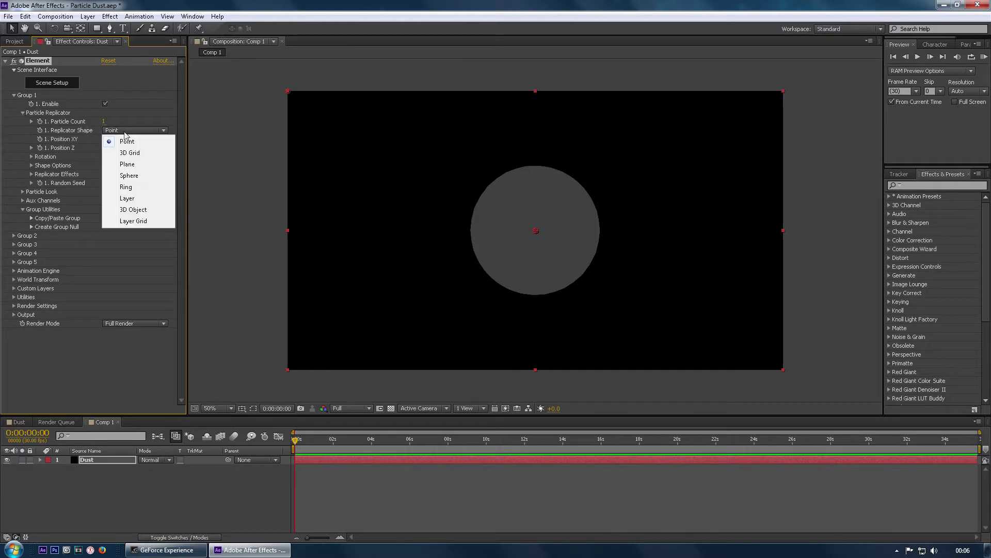
left_click(130, 153)
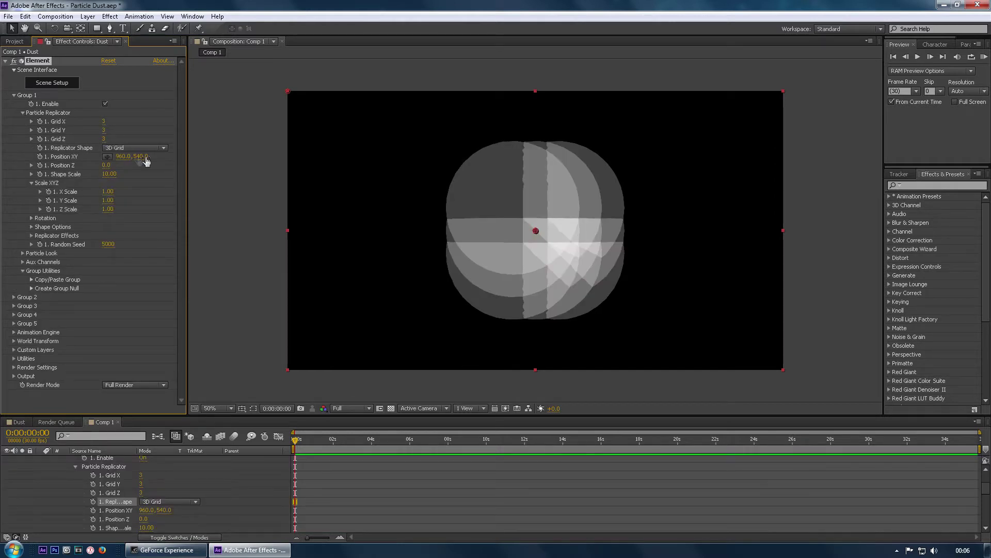
left_click(104, 121)
type("9")
key("Return")
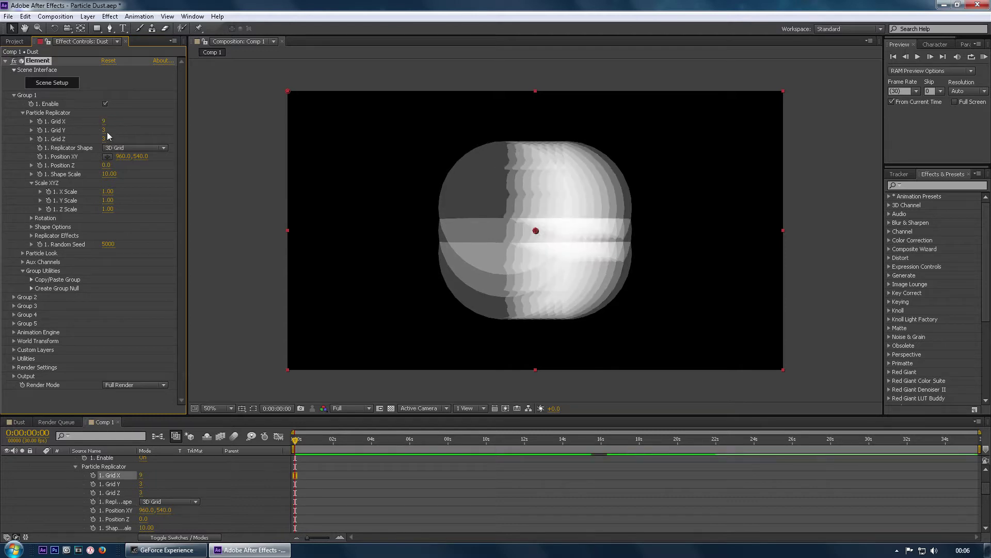
Set Grid Y and Grid Z to 9 and the grid's Position Z to -320.
left_click(102, 130)
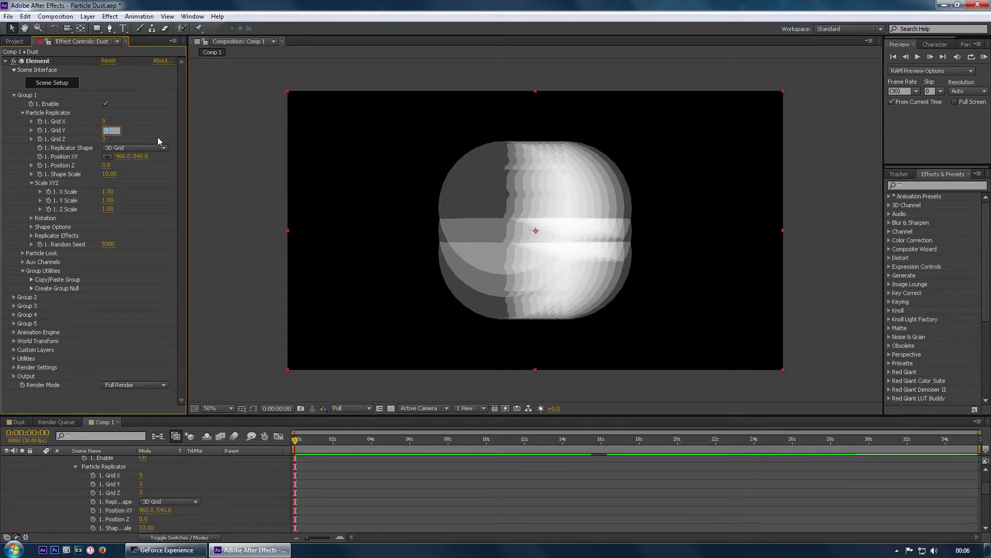
type("9")
key("Return")
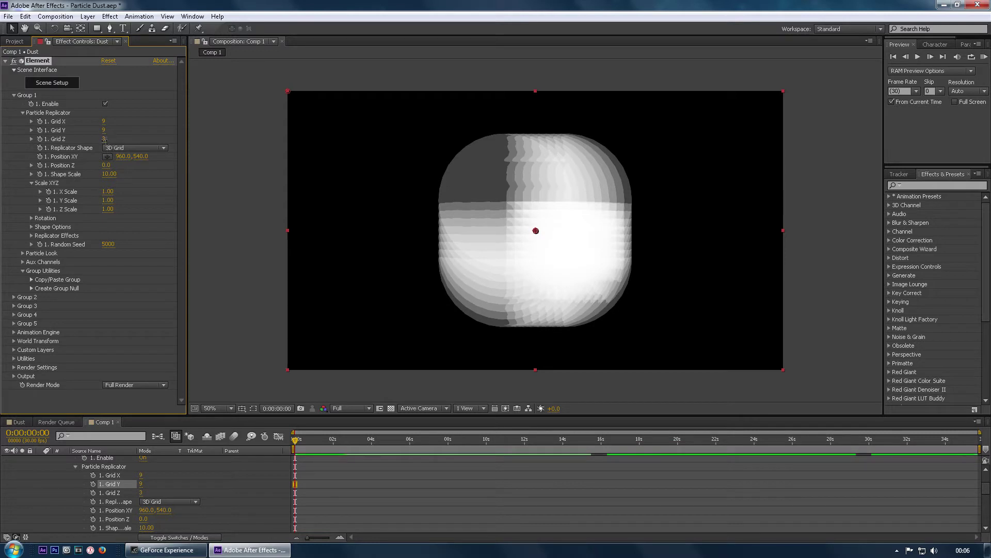
left_click(104, 139)
type("9")
key("Return")
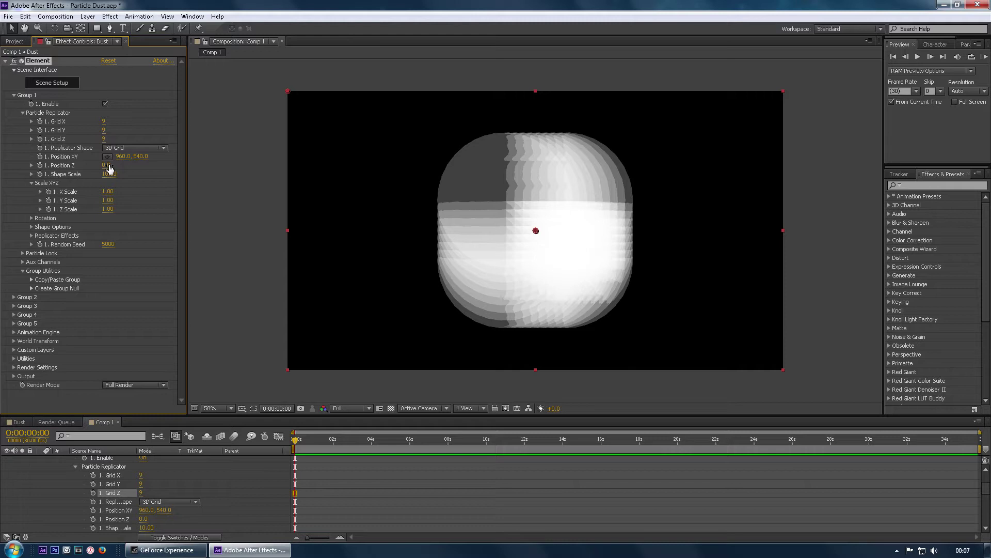
left_click(109, 166)
key("Return")
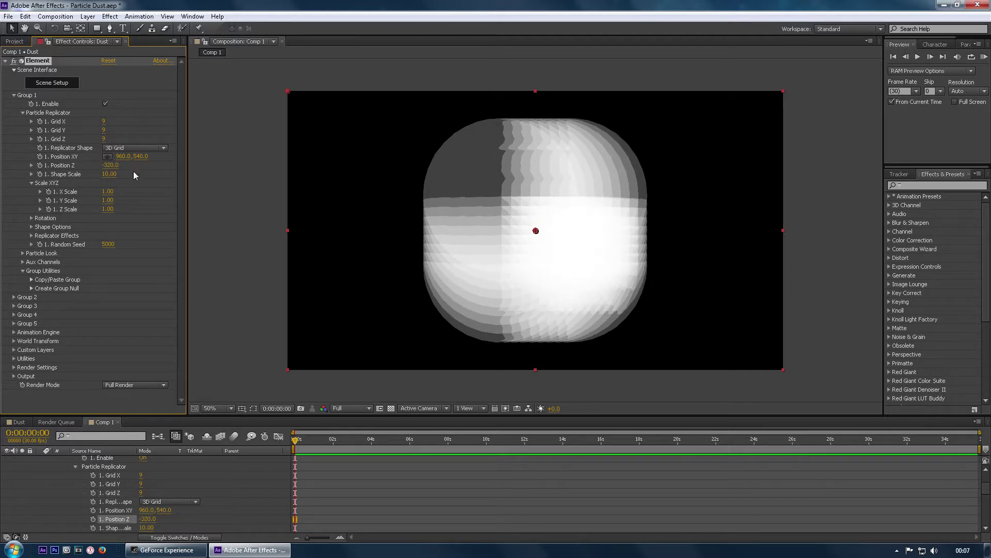
Scale the particle grid to 4.50 X, 1.20 Y and 2.30 Z.
left_click(109, 188)
left_click(108, 192)
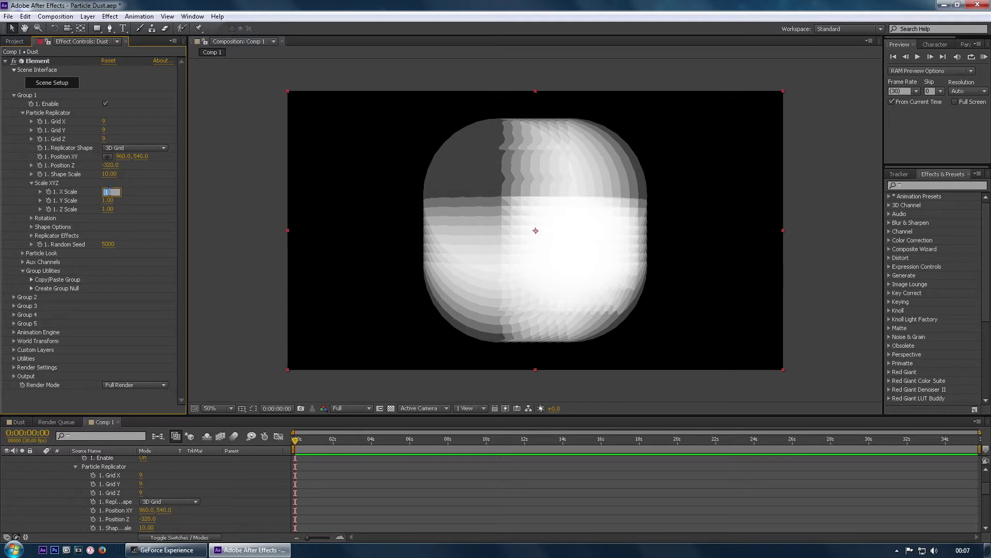
type("4.50")
key("Return")
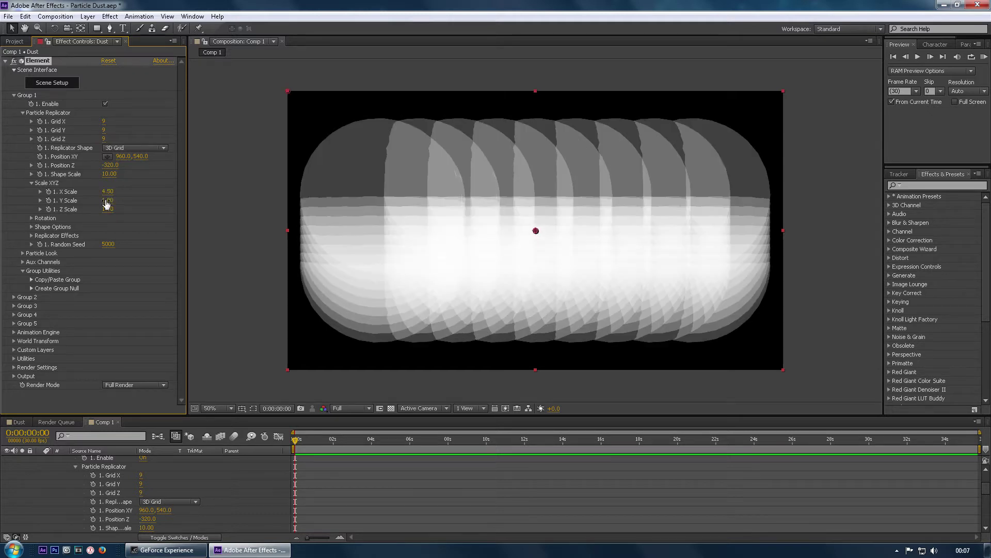
left_click(107, 200)
type("1.2")
key("Return")
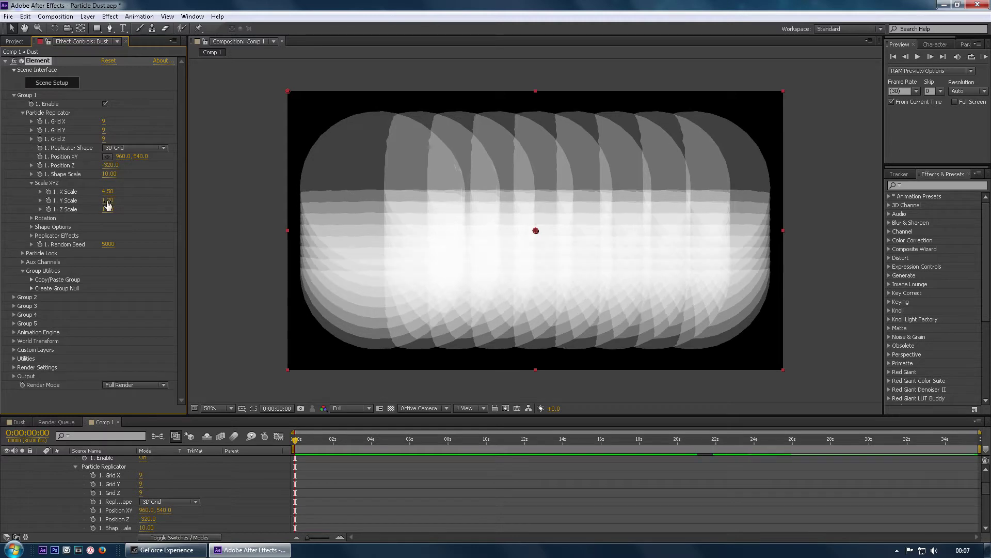
left_click(108, 209)
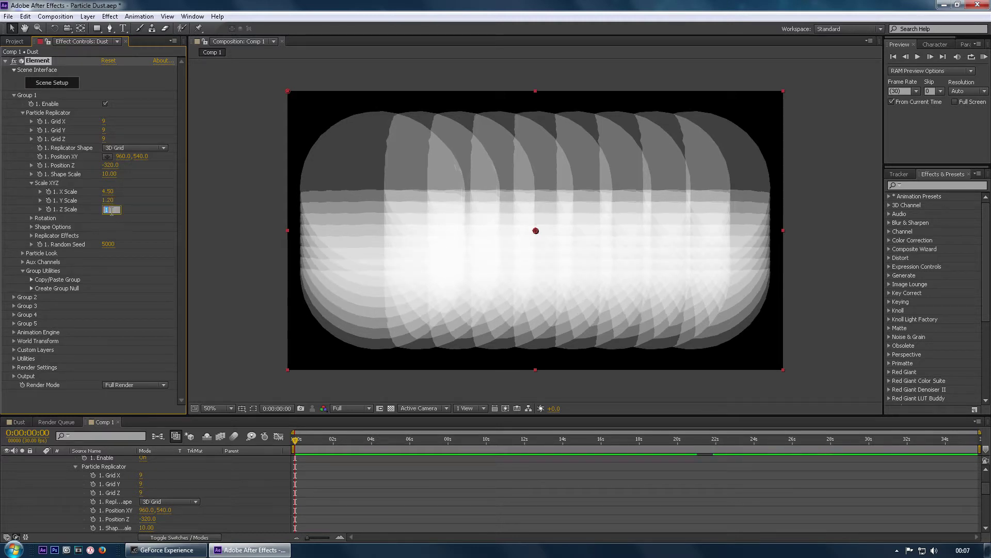
type("2.30")
key("Return")
Tilt the particle grid to an X Rotation of -8°.
left_click(32, 218)
left_click(119, 227)
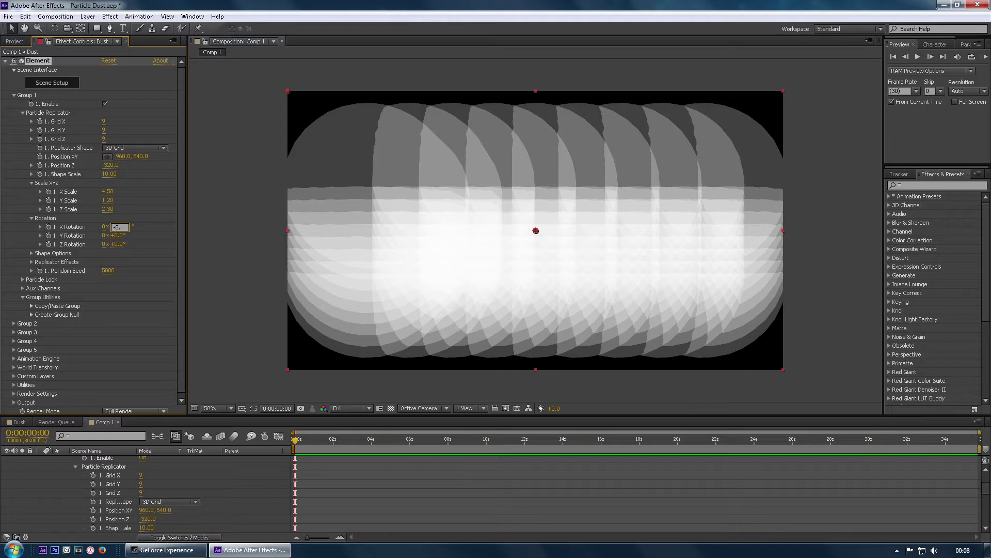
key("Return")
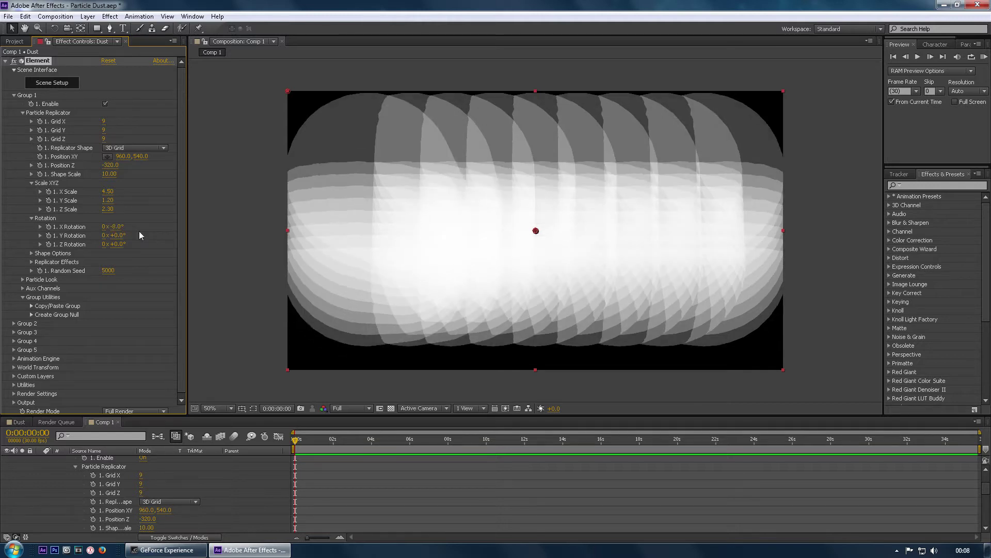
Under Replicator Effects, set Scatter to 14.5.
left_click(32, 254)
left_click(32, 253)
left_click(32, 262)
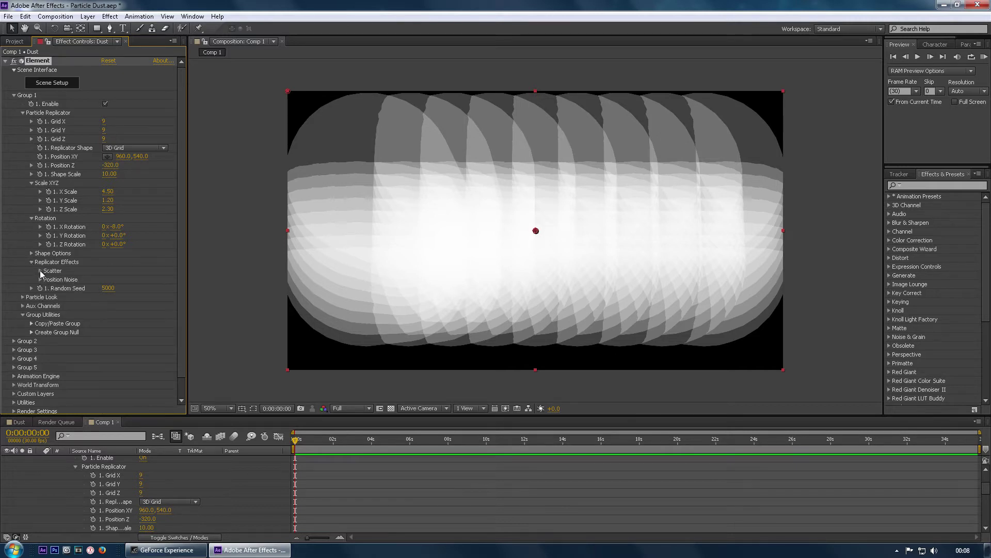
left_click(40, 270)
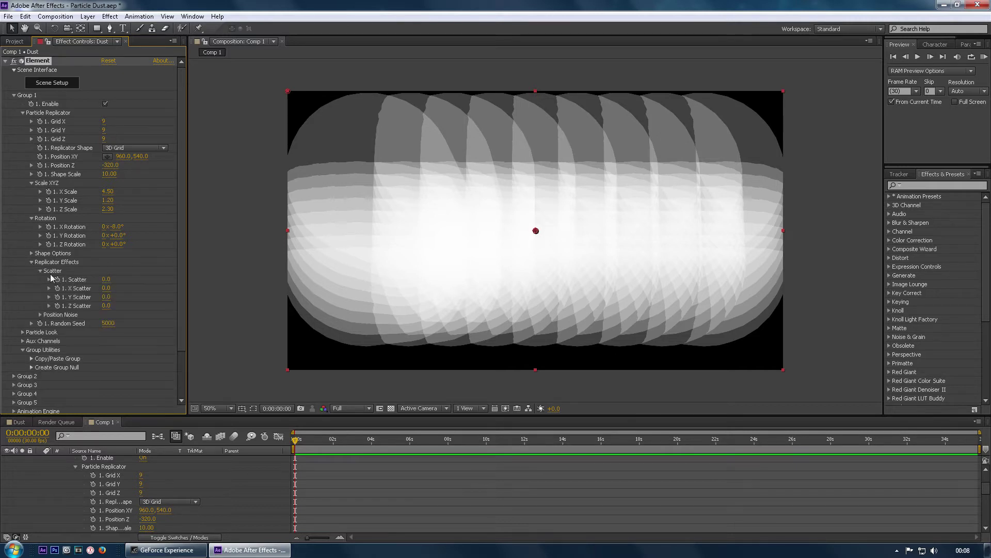
left_click(106, 280)
type("14.5")
key("Return")
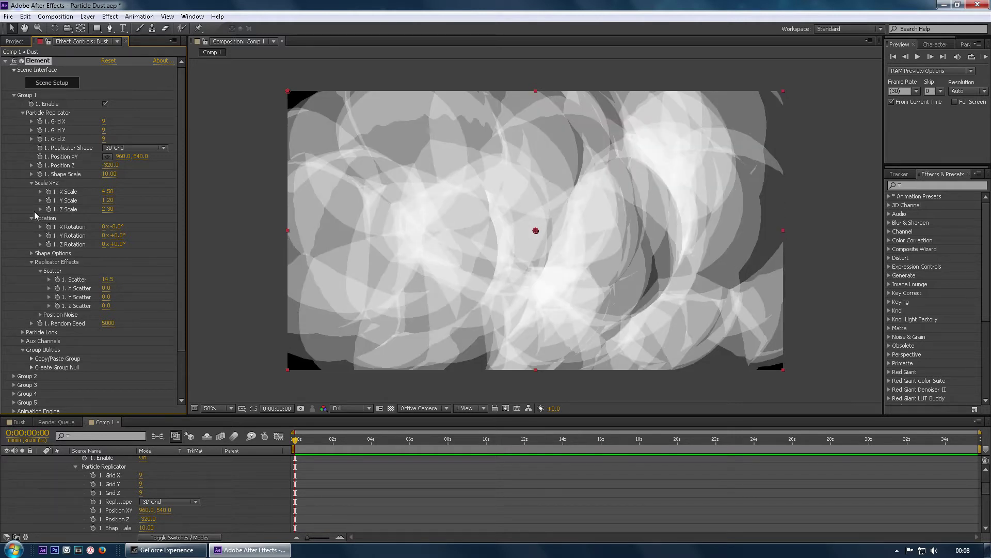
In Particle Look, set Particle Size to 0.05 and Particle Size Random to 91%.
left_click(23, 113)
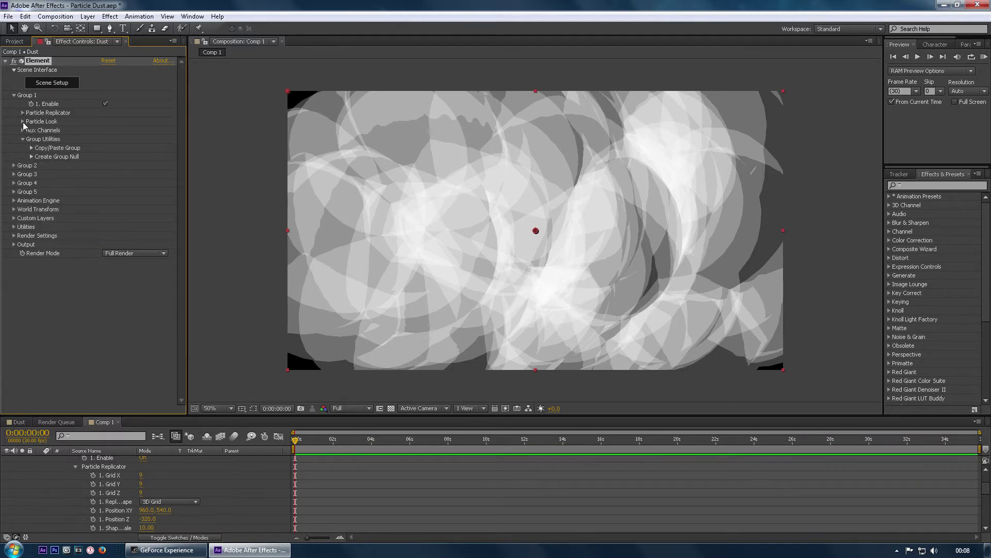
left_click(22, 121)
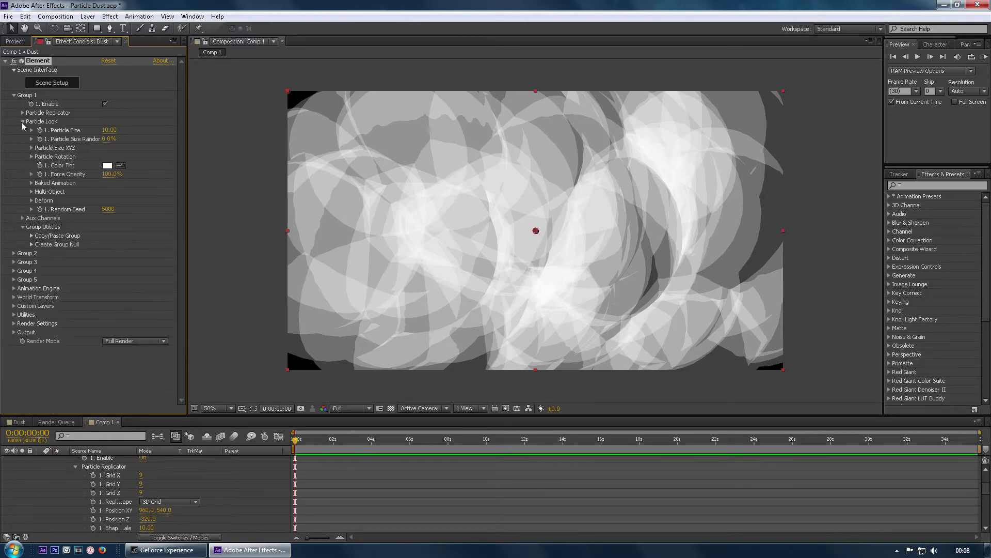
left_click(109, 131)
key("Return")
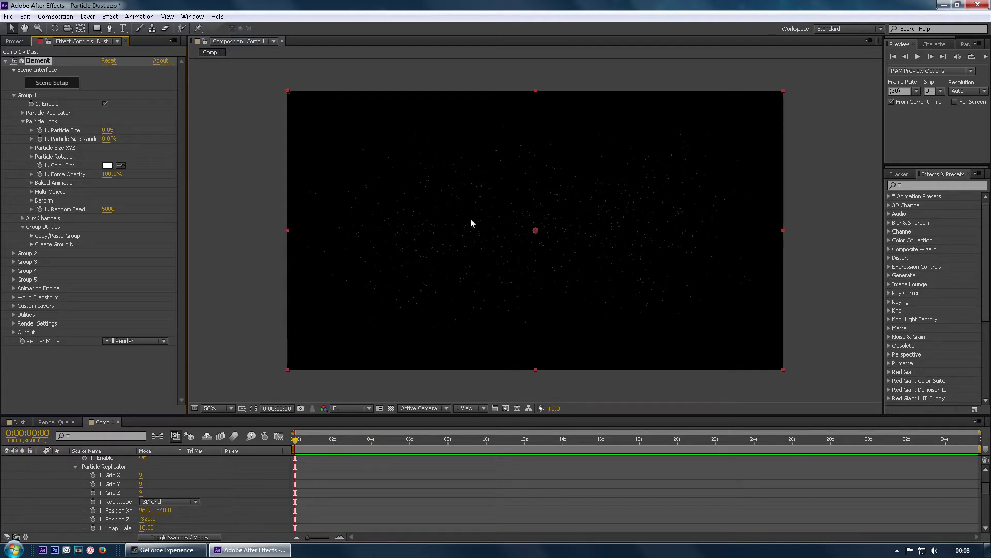
left_click(108, 139)
type("91.0")
key("Return")
left_click(31, 148)
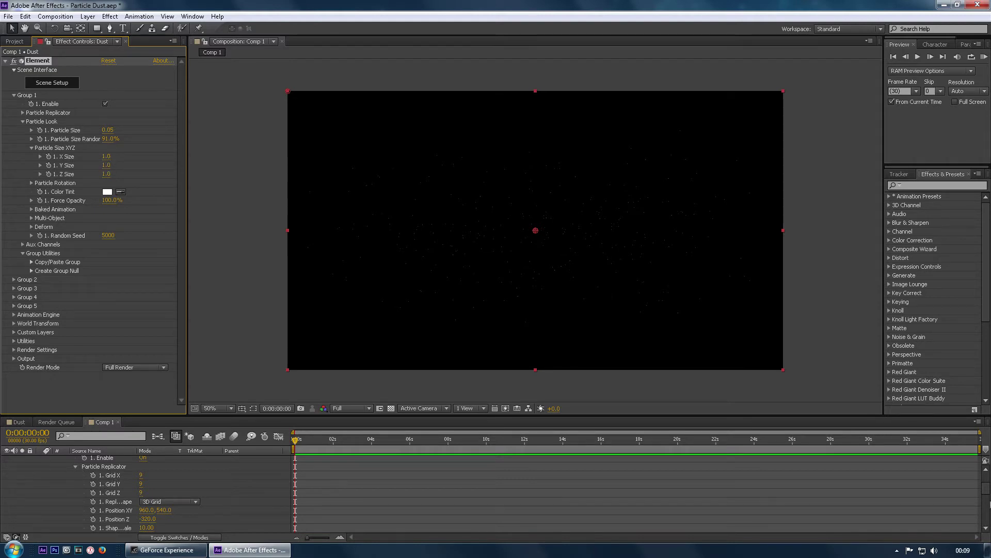
left_click_drag(986, 493, 986, 480)
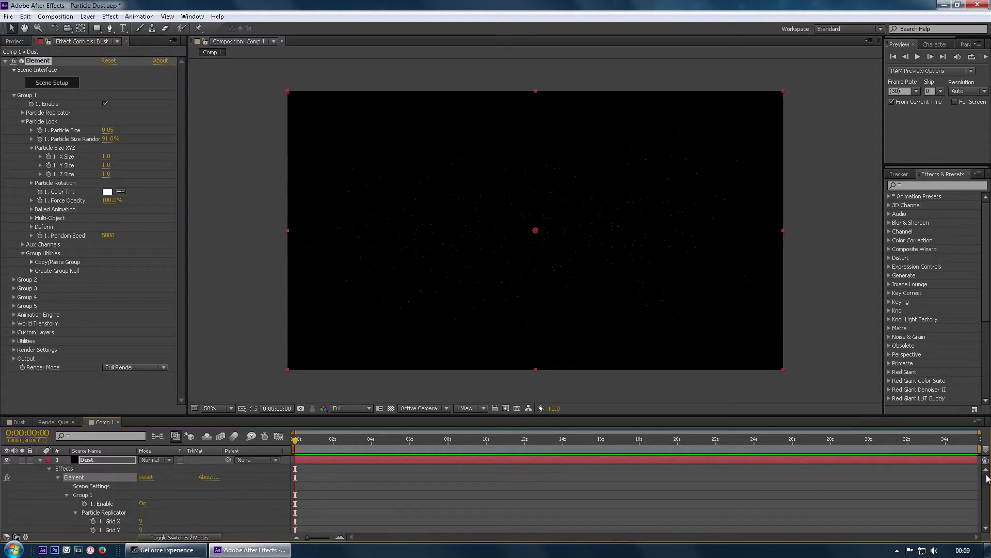
Add a dark royal blue solid layer and move it beneath the Dust layer.
left_click(39, 461)
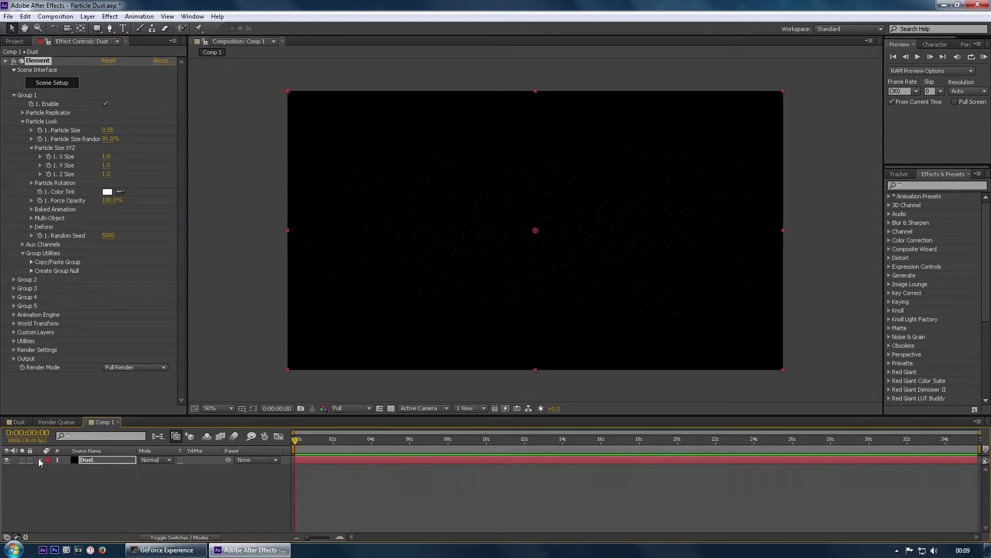
left_click(86, 17)
mouse_move(109, 29)
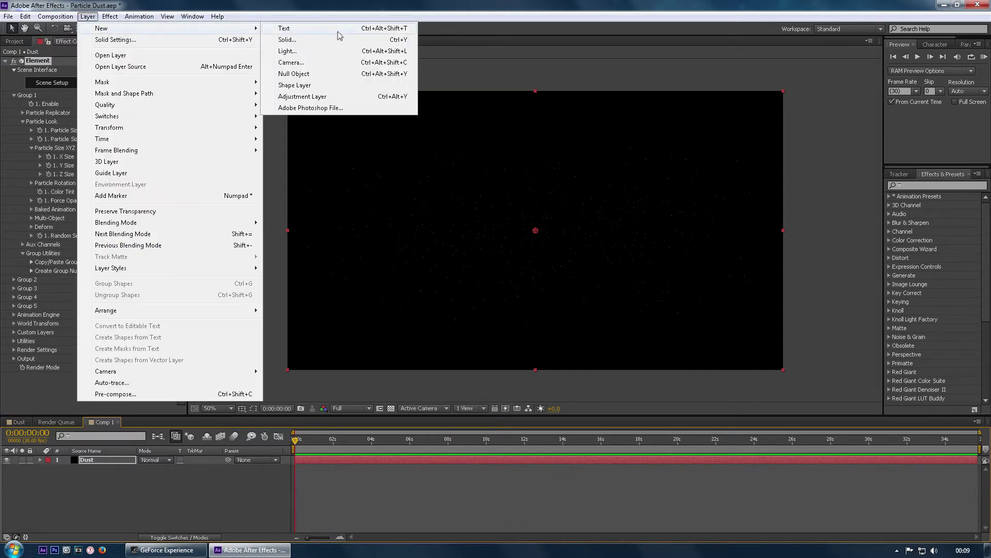
left_click(312, 40)
left_click(485, 336)
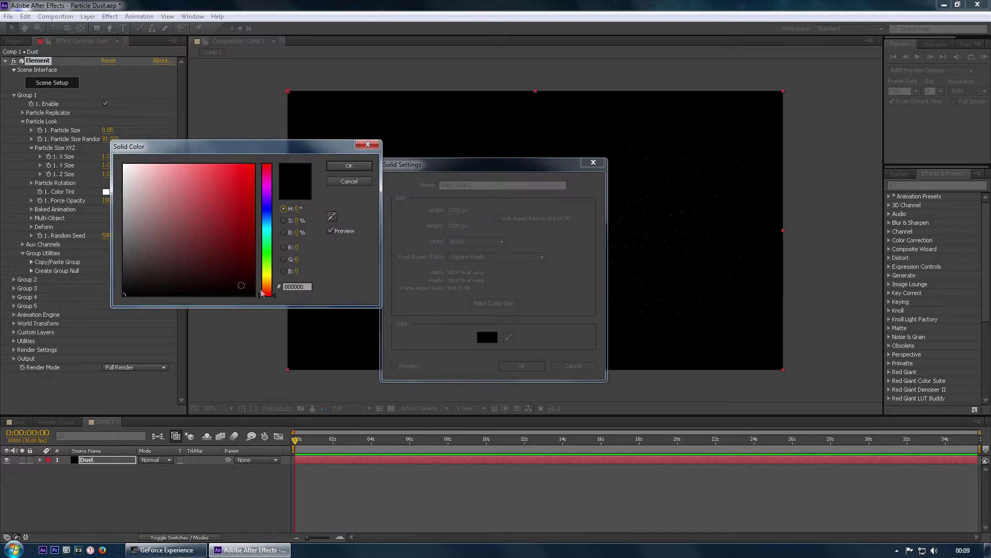
left_click_drag(262, 293, 264, 223)
left_click(206, 267)
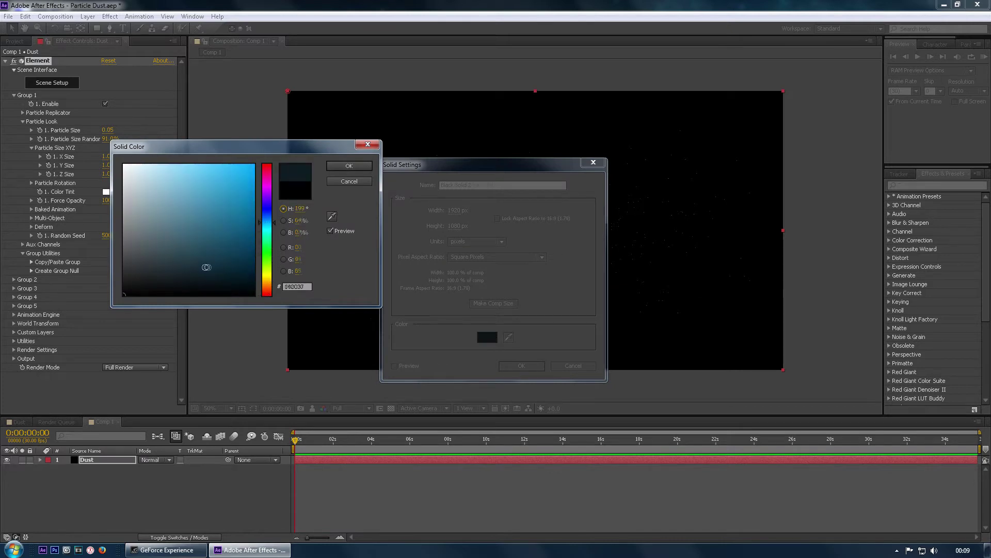
left_click(207, 263)
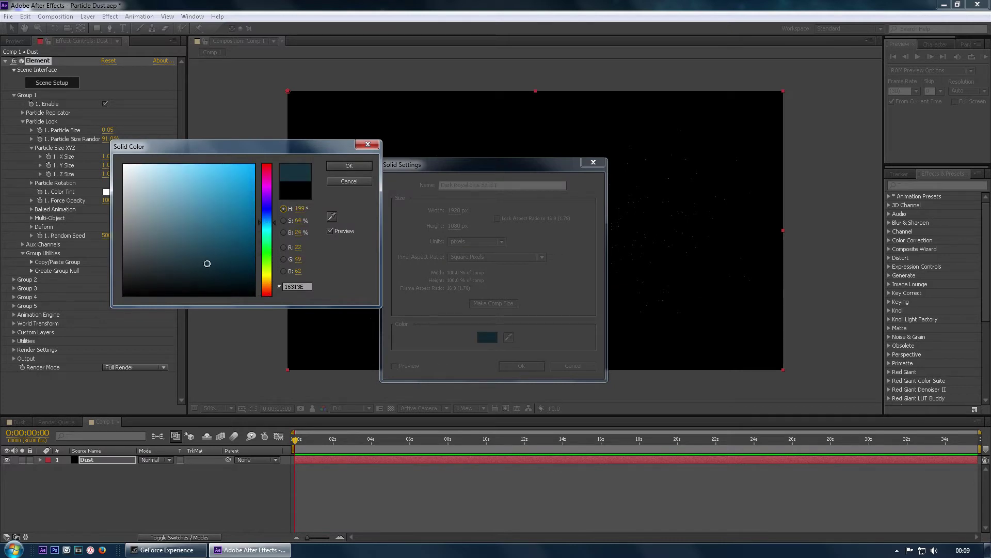
left_click(348, 166)
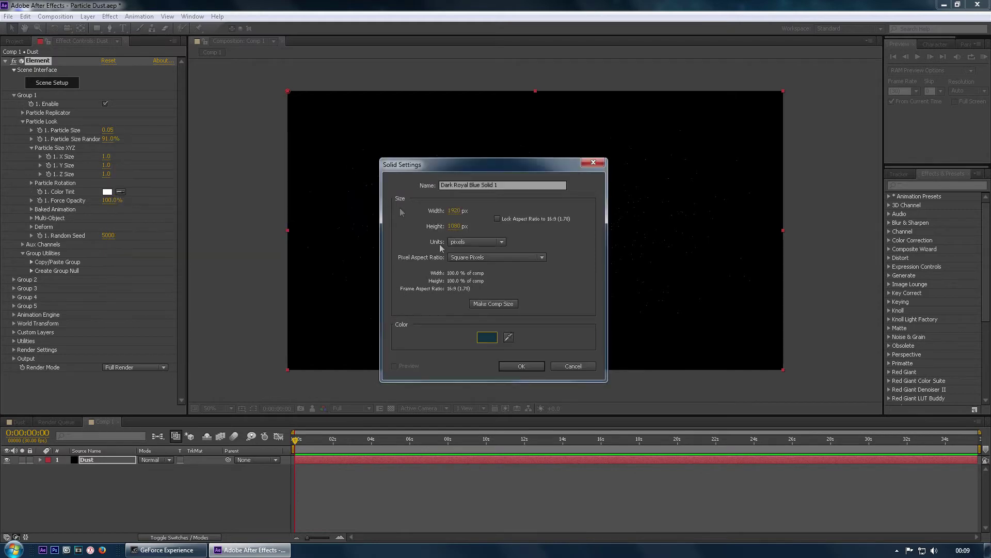
left_click(526, 367)
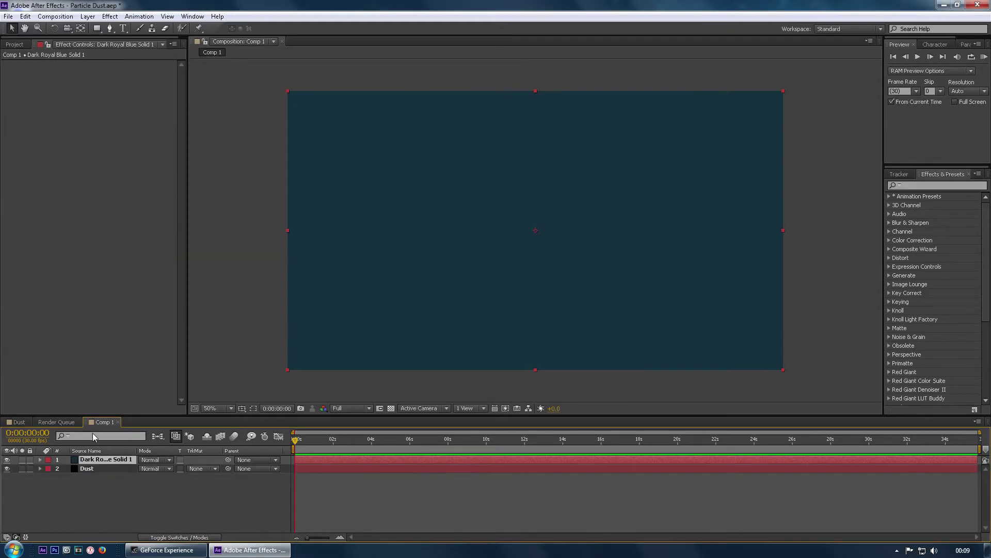
left_click_drag(94, 459, 91, 479)
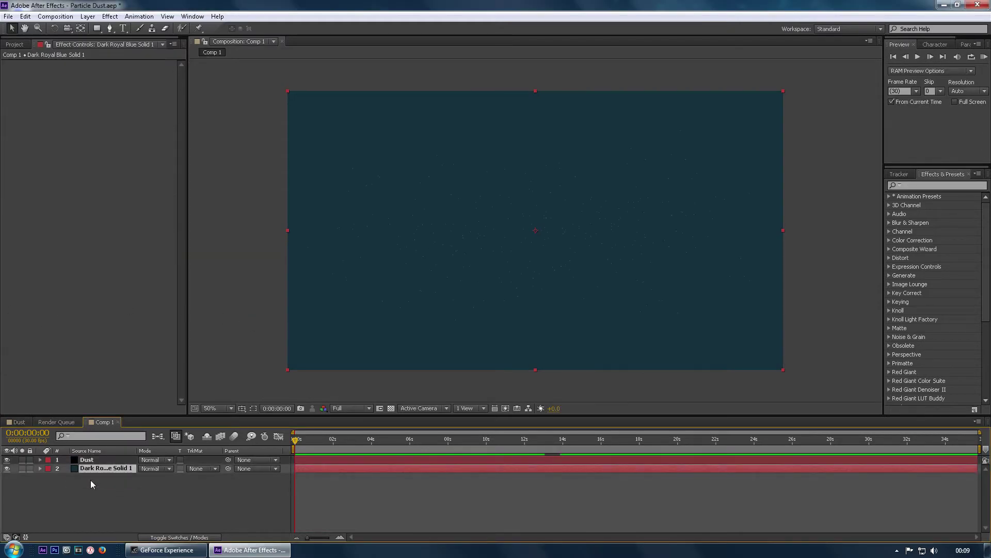
Add a black solid layer (000000) and place it just below Dust.
left_click(88, 16)
mouse_move(170, 30)
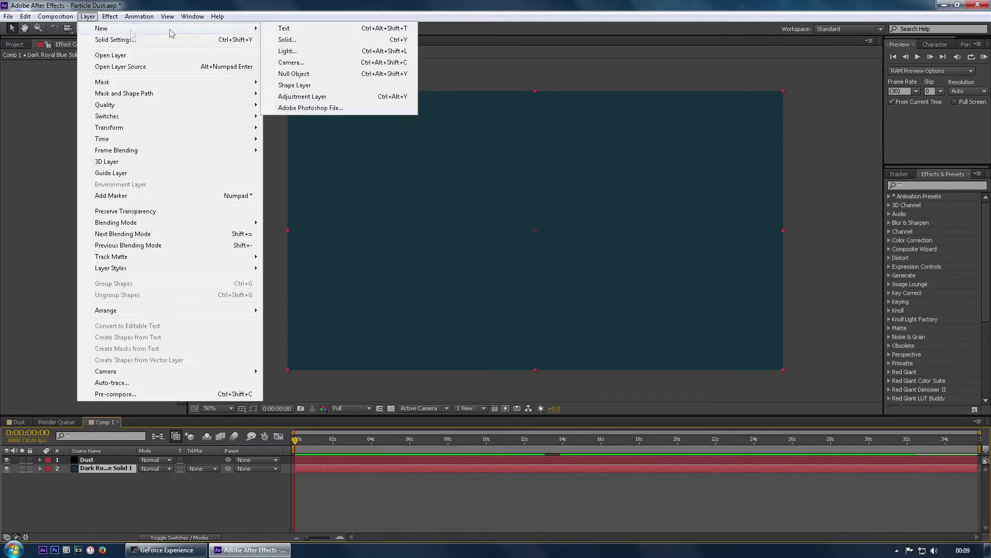
left_click(288, 39)
left_click(485, 338)
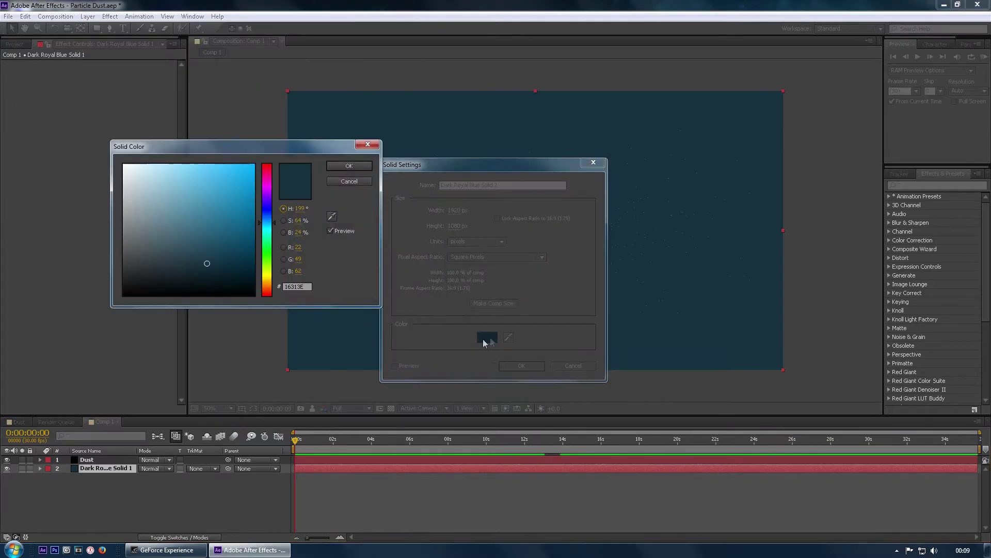
left_click_drag(215, 226, 107, 311)
left_click(359, 167)
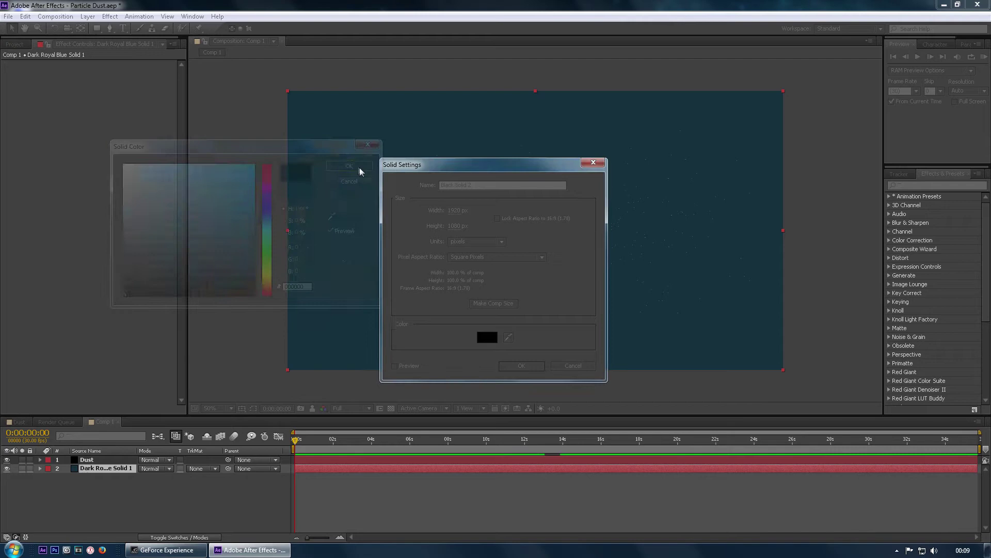
left_click(521, 365)
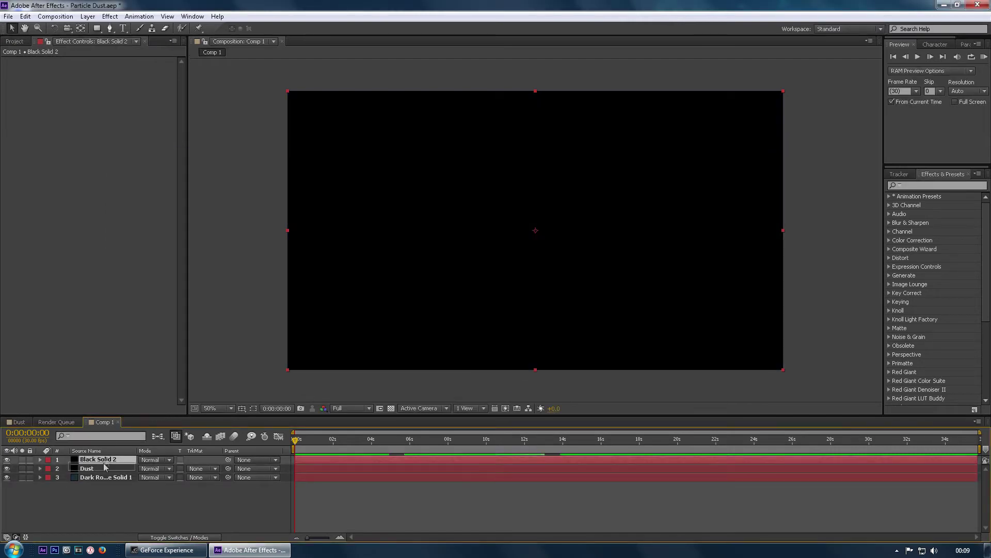
left_click_drag(105, 467, 104, 471)
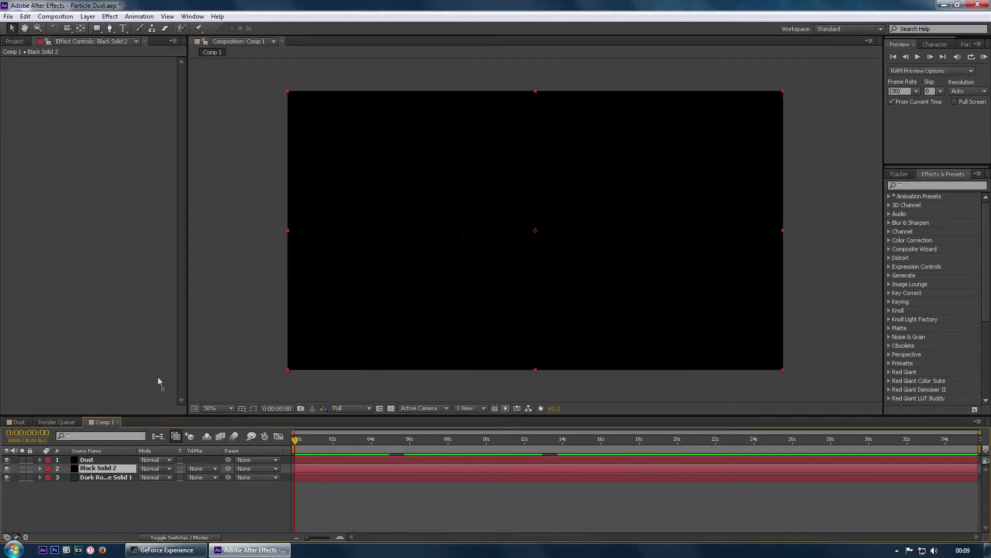
Draw an ellipse mask across Black Solid 2 and centre it on the frame.
left_click(98, 29)
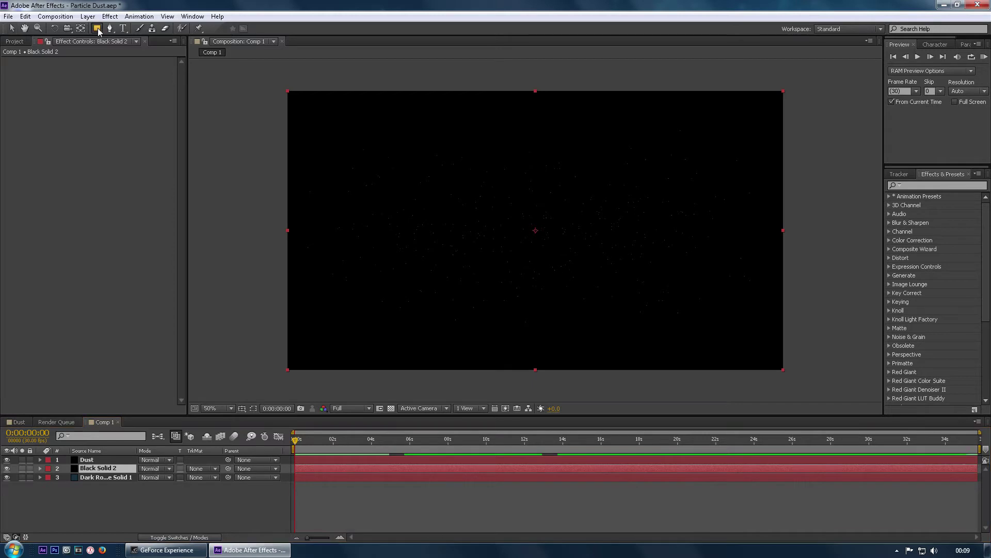
left_click_drag(98, 30, 131, 51)
left_click_drag(289, 93, 757, 405)
key("v")
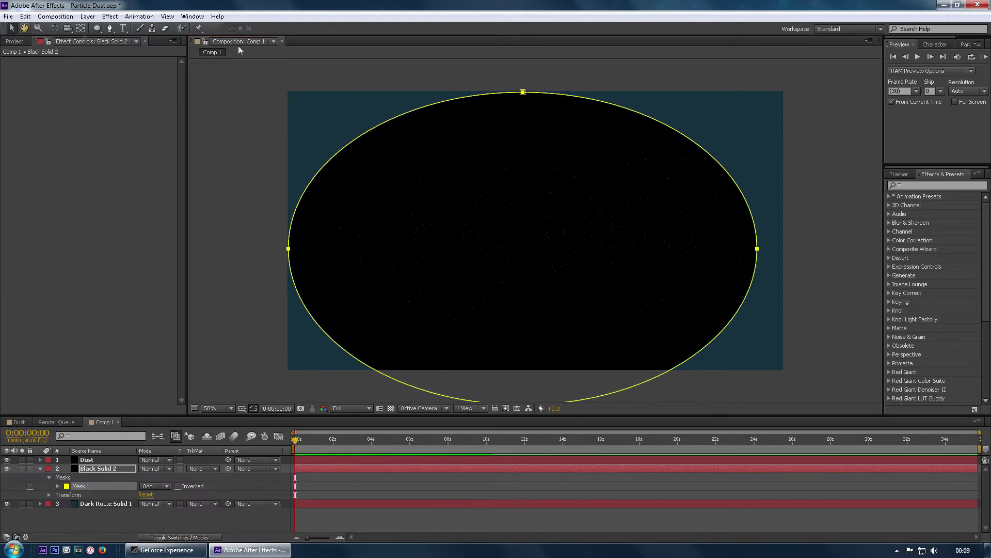
mouse_move(523, 93)
left_mouse_down()
mouse_move(541, 85)
mouse_move(535, 79)
left_mouse_up()
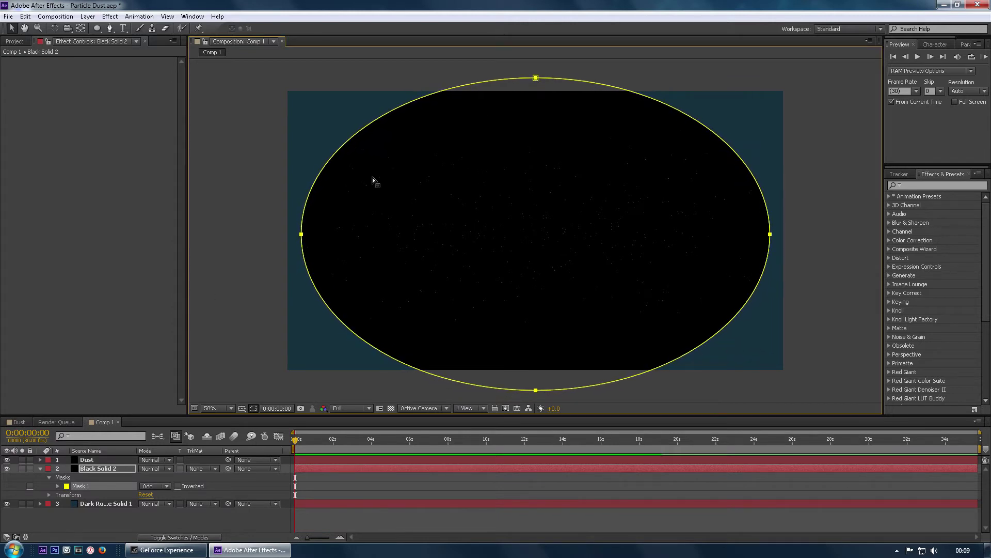
Invert the mask, set feather 336 px and expansion 104 px, and hide mask outlines.
left_click(166, 485)
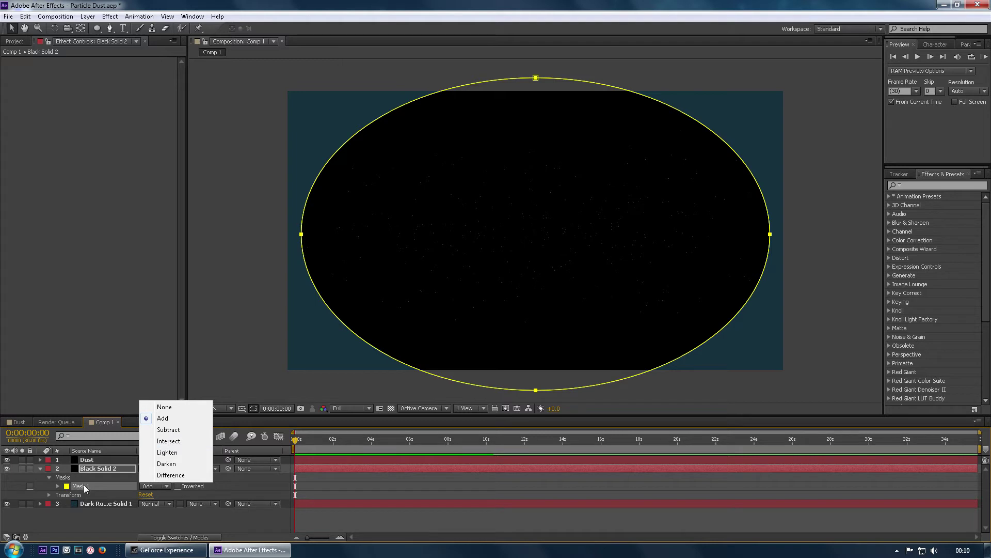
left_click(177, 486)
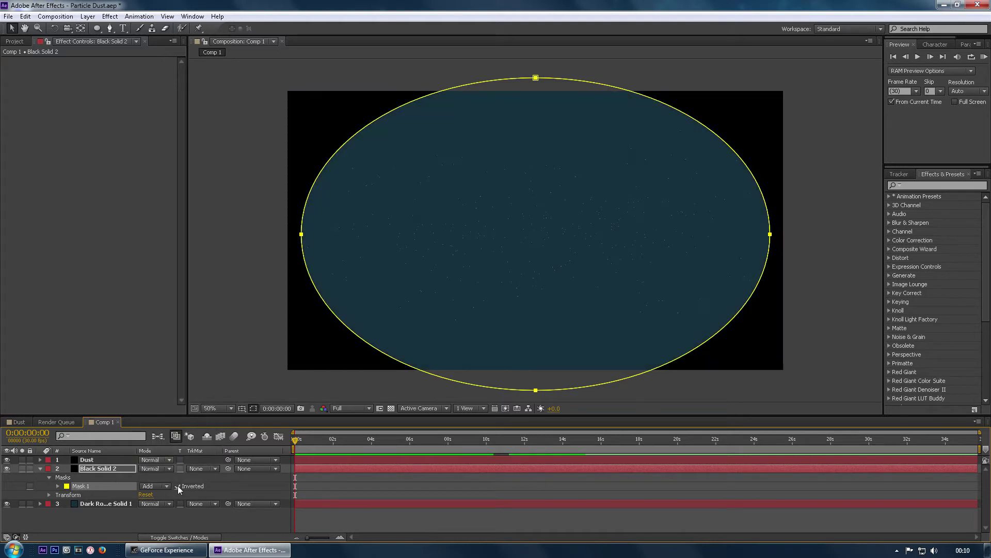
left_click(57, 486)
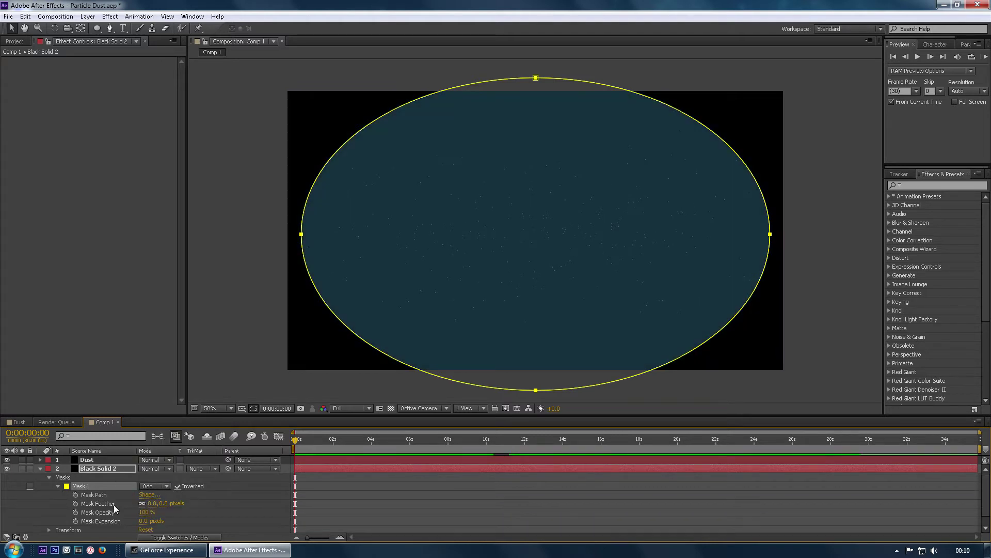
left_click_drag(152, 503, 321, 516)
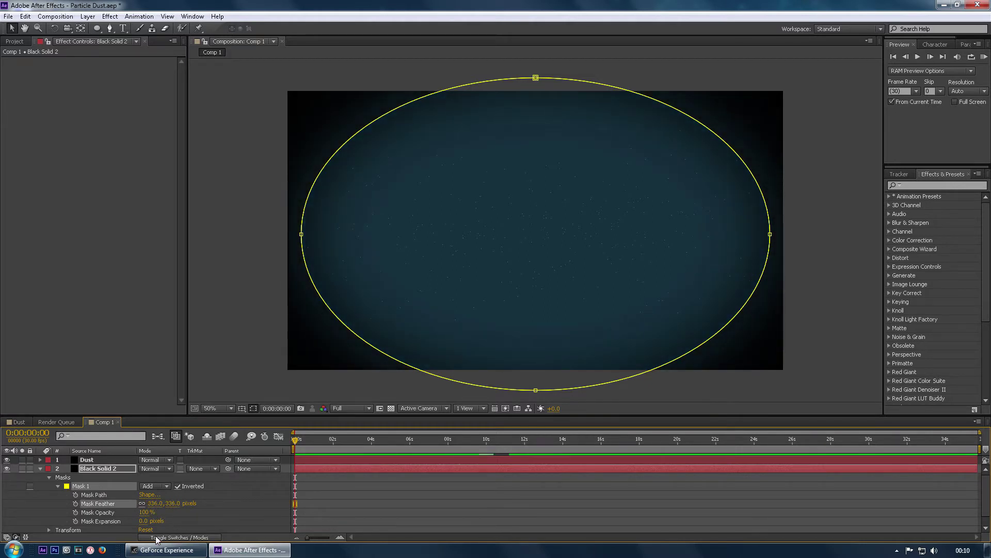
left_click_drag(147, 521, 208, 516)
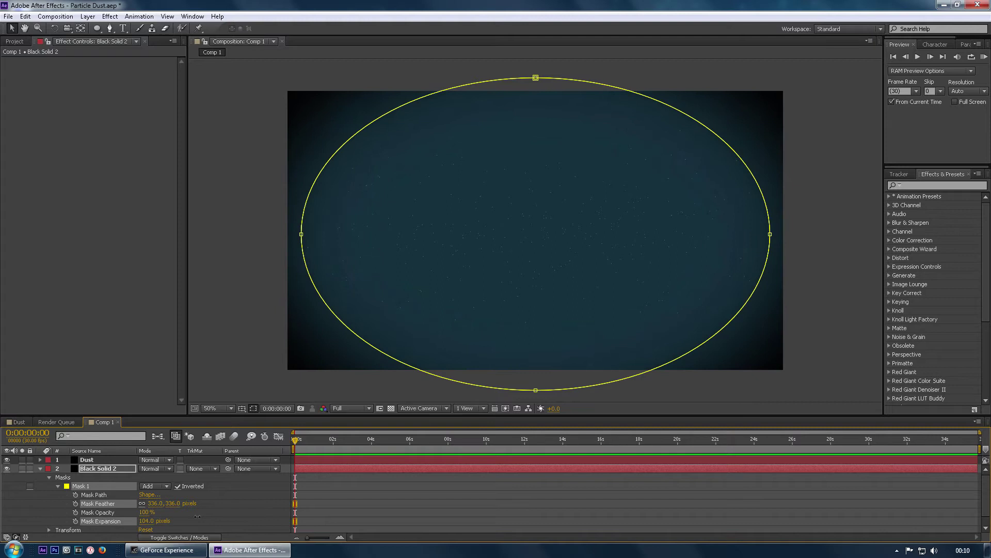
left_click(253, 408)
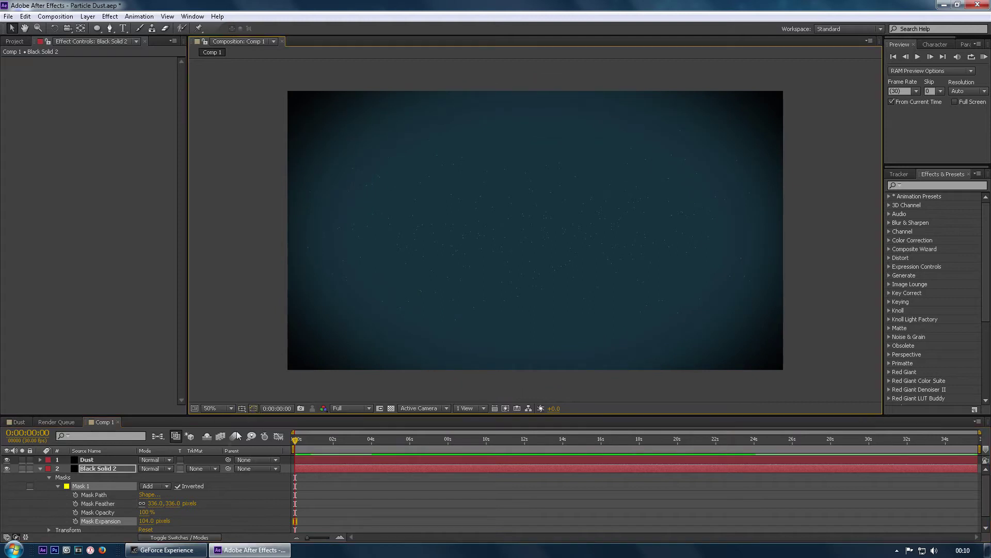
left_click(39, 468)
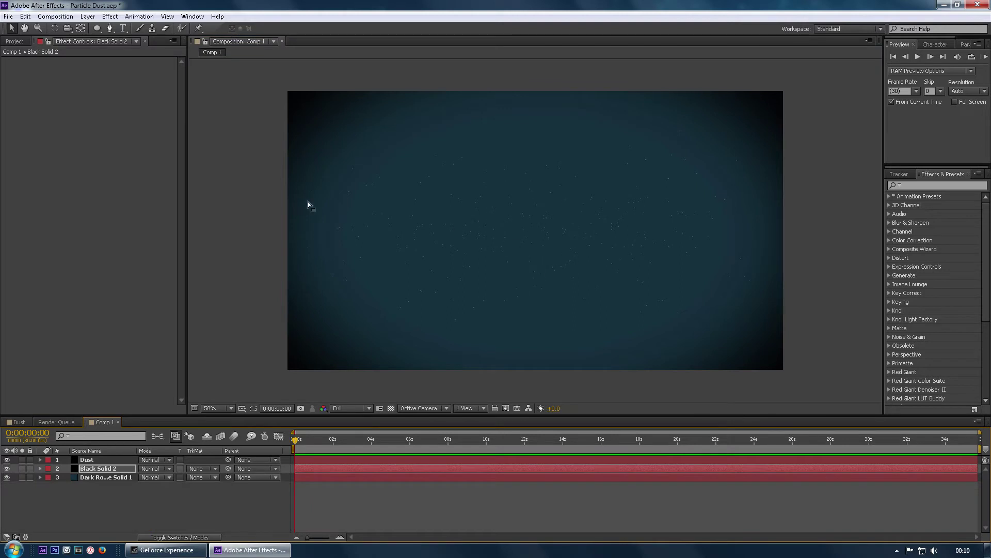
Add a camera layer using the 35mm lens preset.
left_click(89, 17)
mouse_move(155, 28)
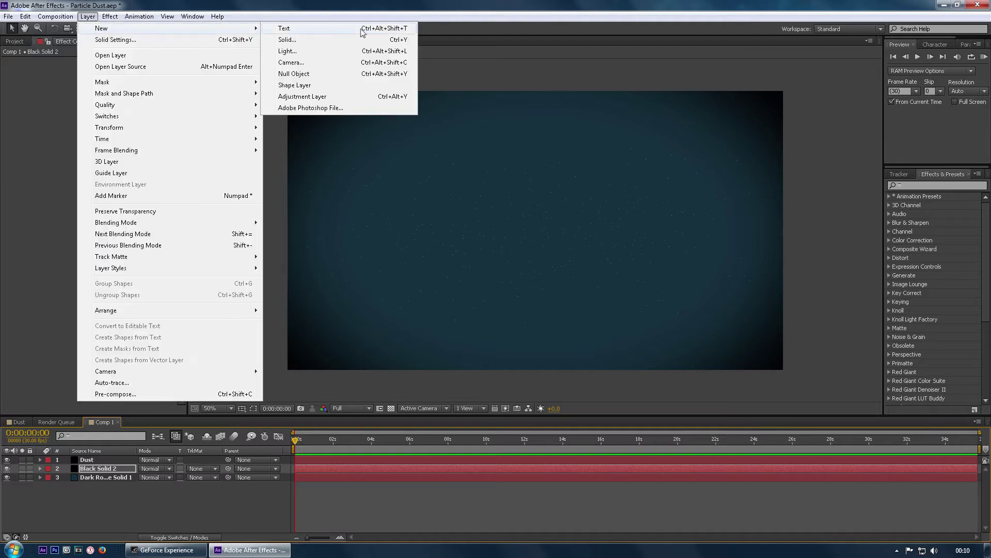
left_click(309, 63)
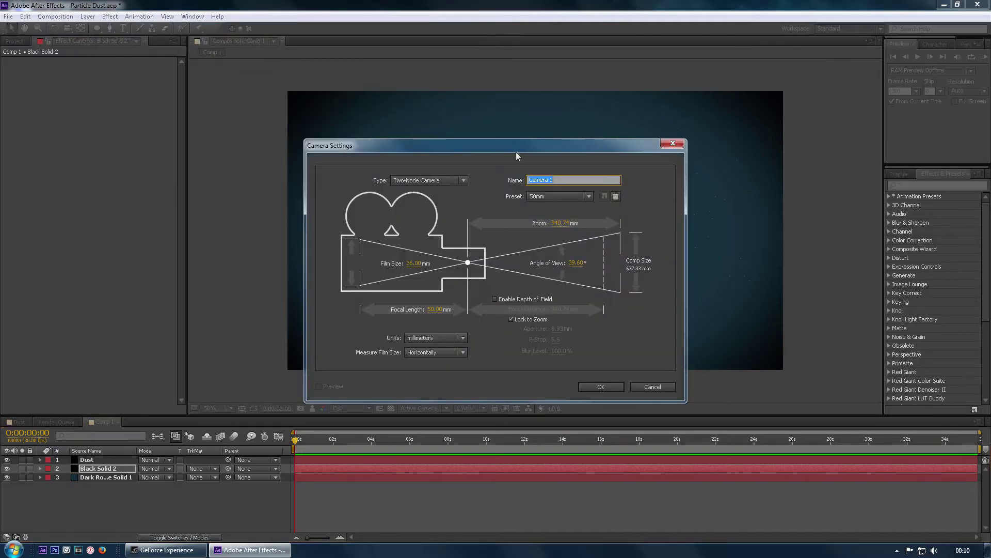
left_click(573, 197)
left_click(553, 270)
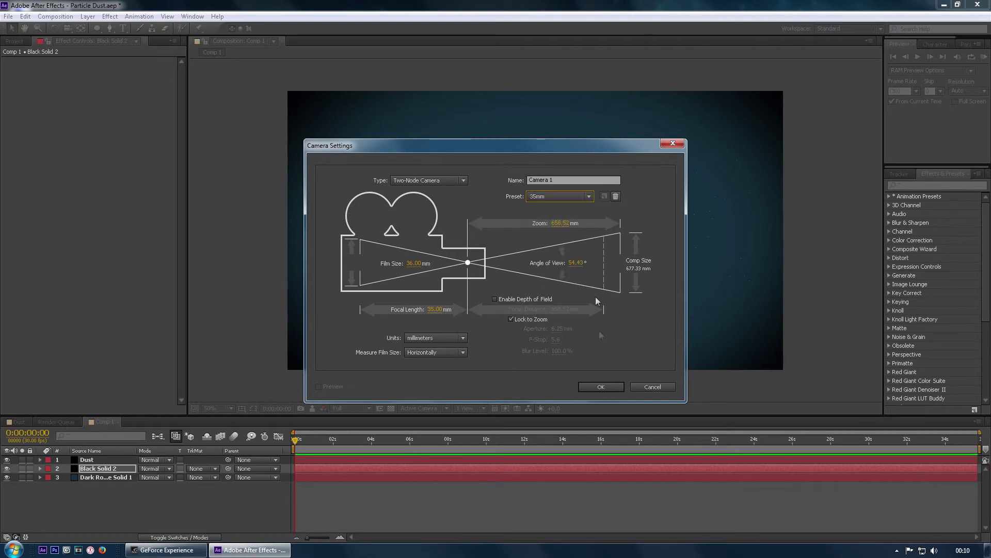
left_click(600, 386)
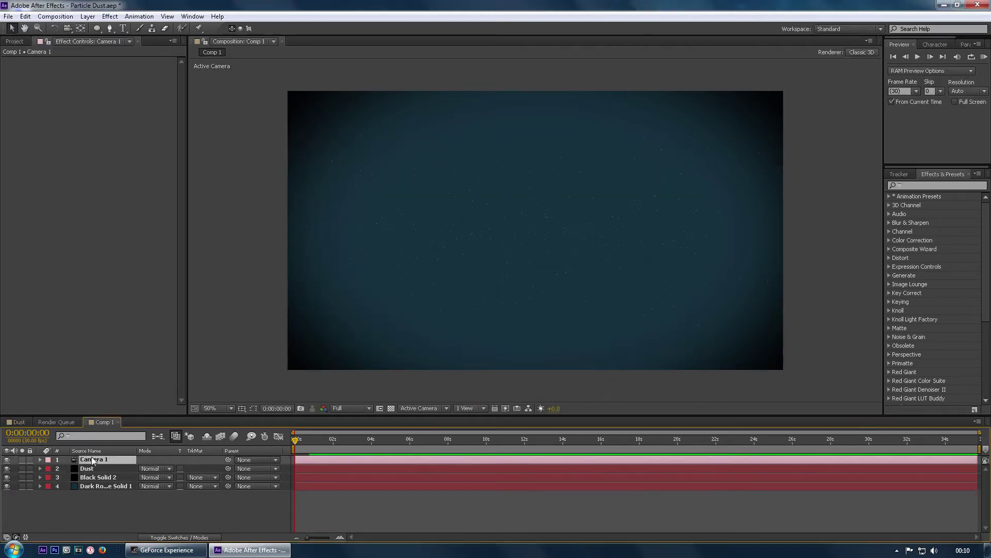
mouse_move(95, 460)
left_mouse_down()
mouse_move(93, 481)
mouse_move(94, 470)
left_mouse_up()
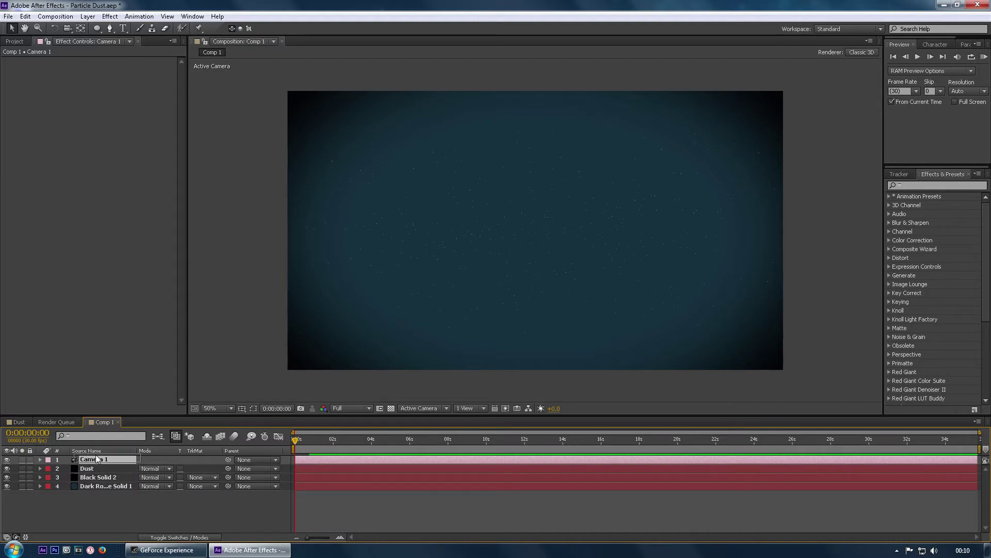
Orbit the camera around the dust particles, then select the Dust layer.
left_click(69, 29)
left_click(540, 282)
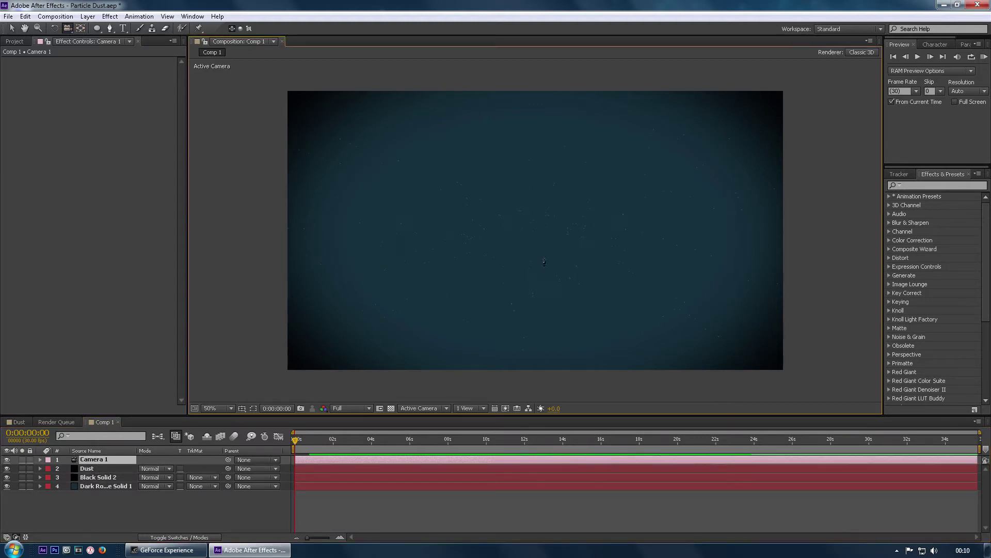
left_click_drag(543, 262, 547, 239)
left_click_drag(556, 182, 558, 179)
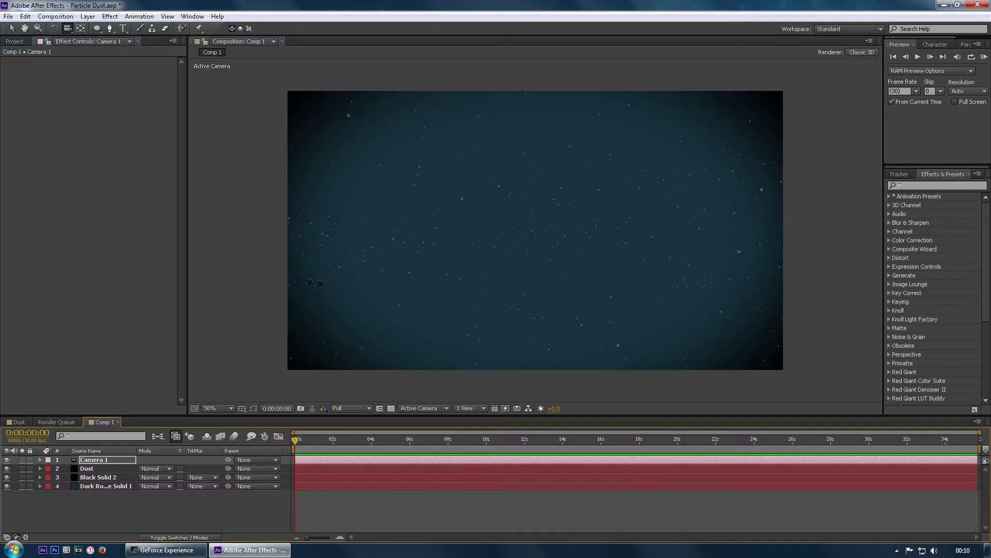
left_click(87, 468)
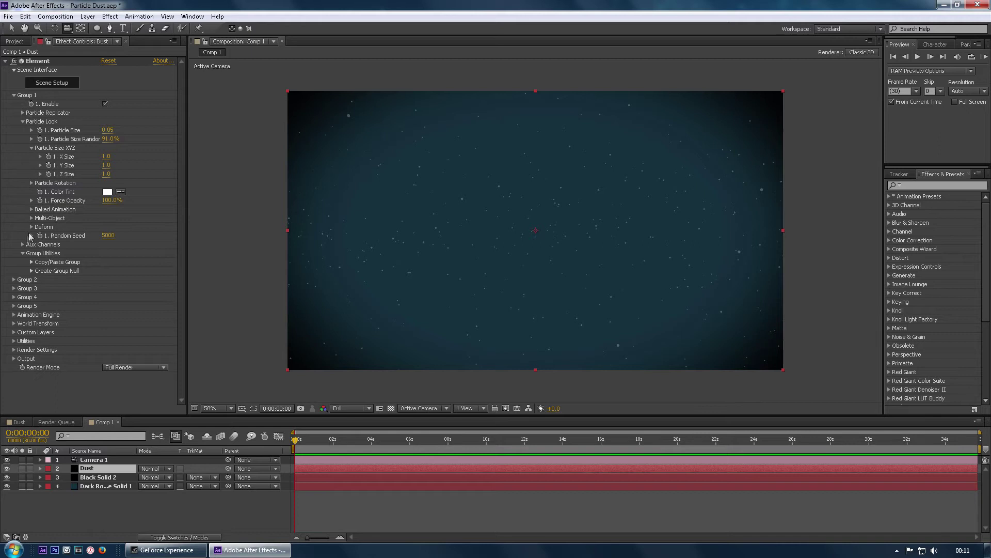
Keyframe the Dust Element's Particle Replicator Scatter at 14.5 at the start and 29.9 near 35:20.
left_click(22, 121)
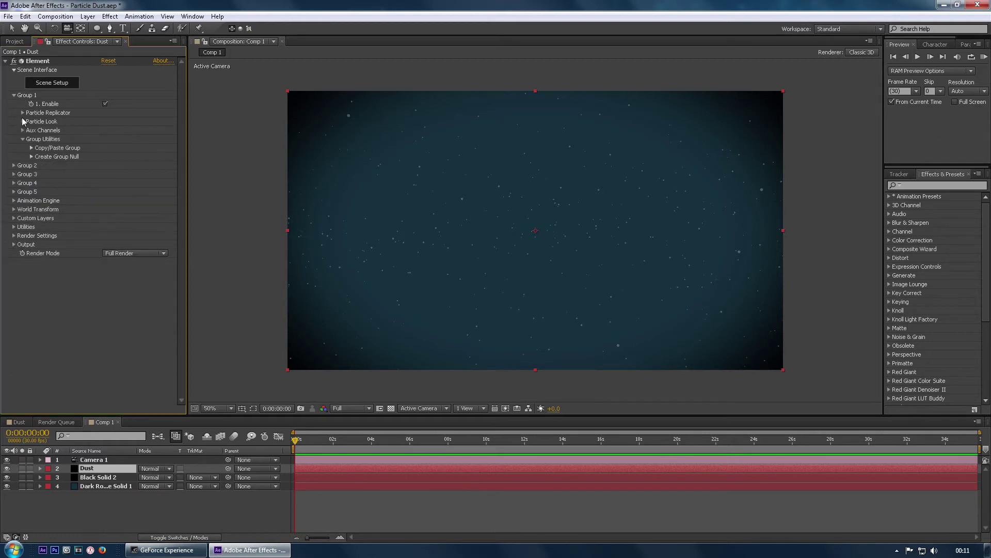
left_click(23, 113)
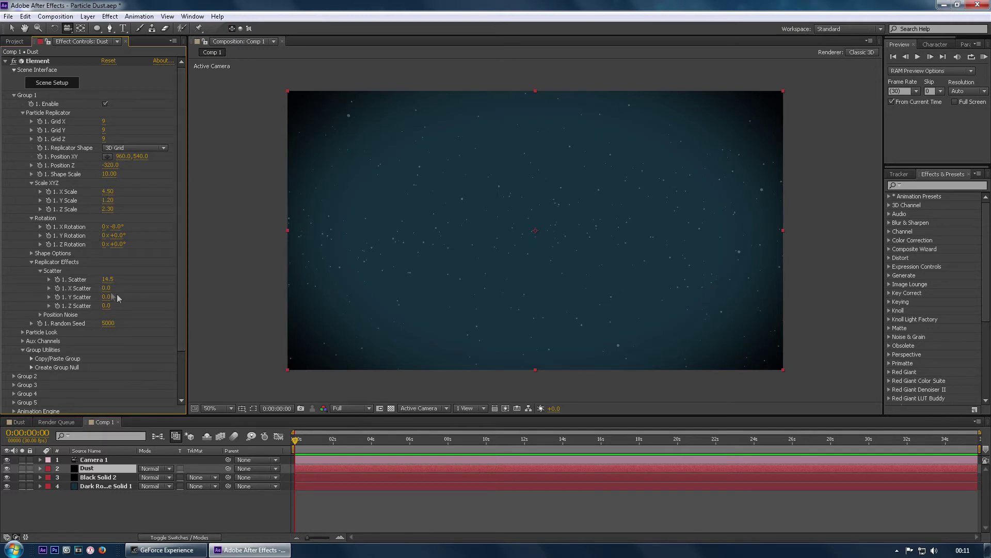
left_click(57, 280)
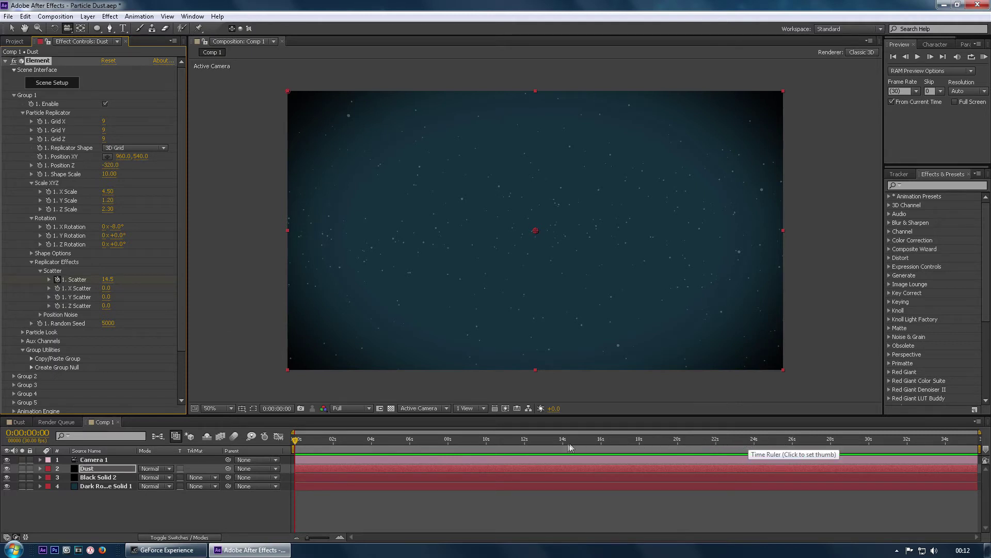
left_click_drag(954, 444, 983, 447)
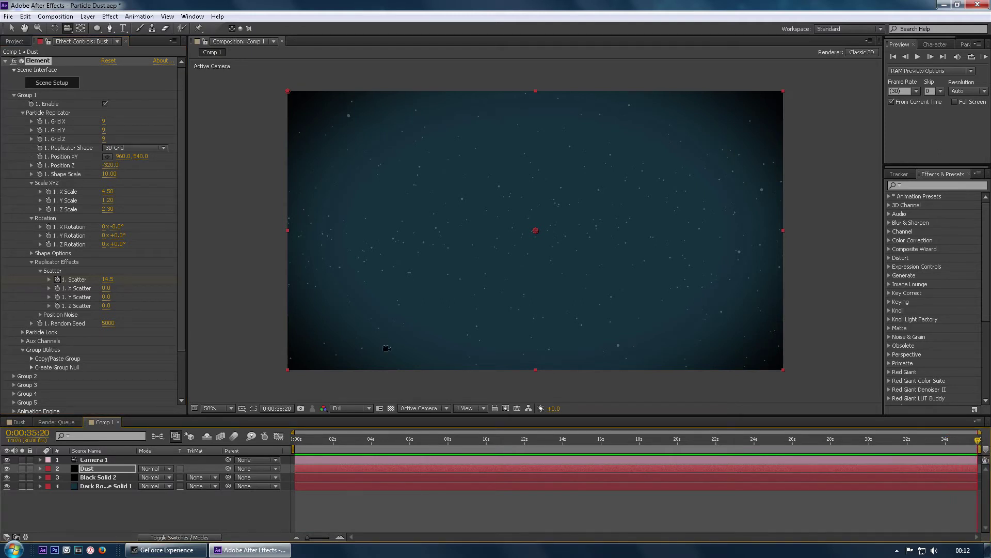
left_click_drag(109, 282, 108, 283)
left_click(109, 281)
type("29.9")
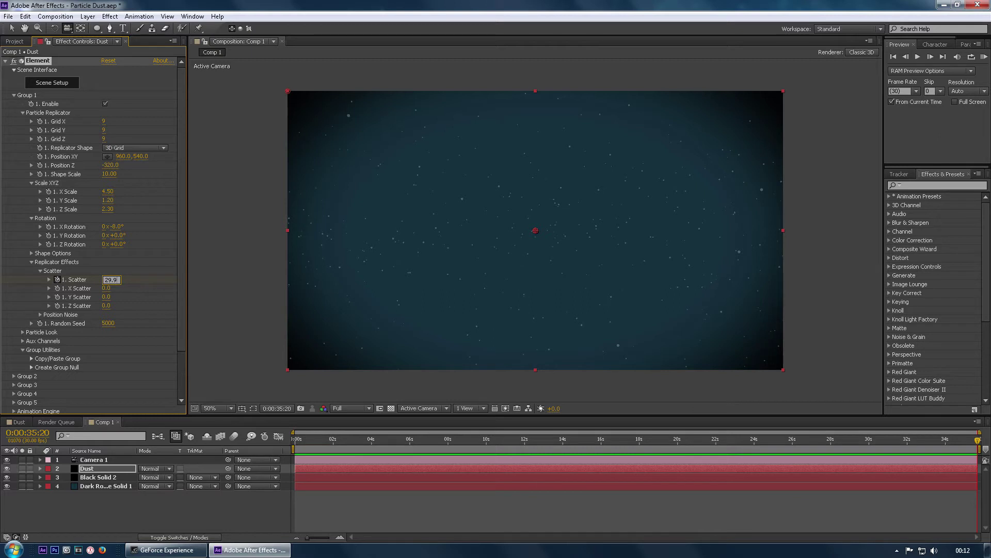
key("Return")
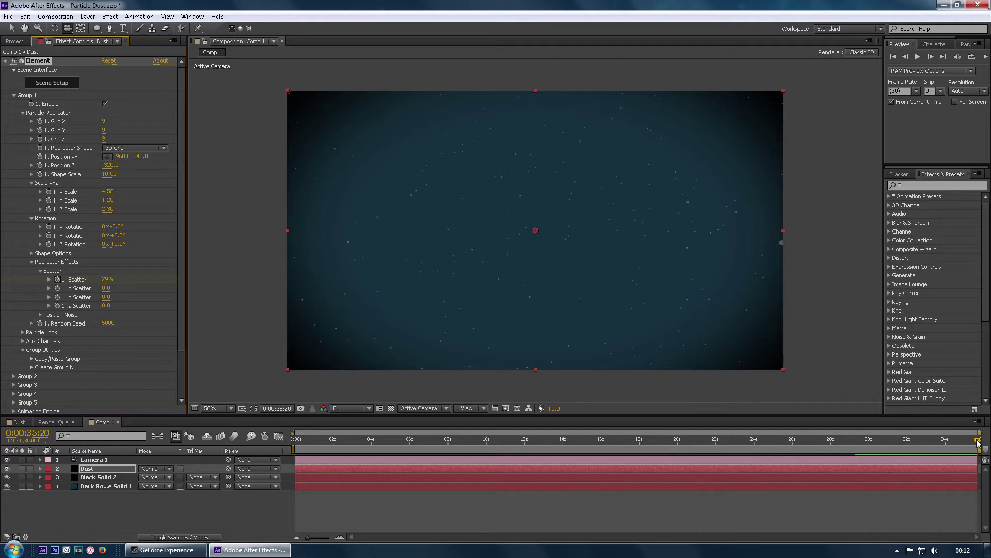
Return to the first frame and RAM-preview the drifting dust animation.
left_click(342, 440)
key("Home")
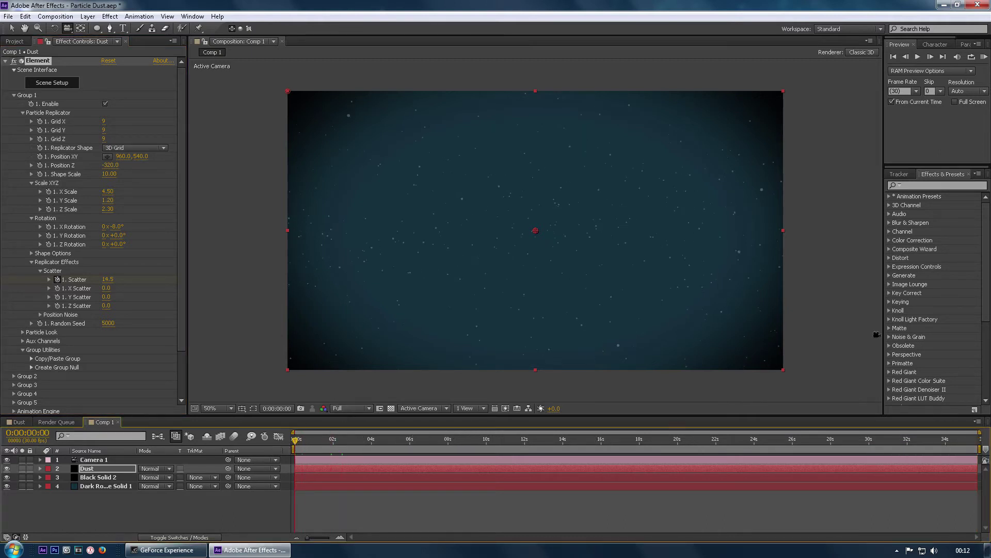
left_click(983, 57)
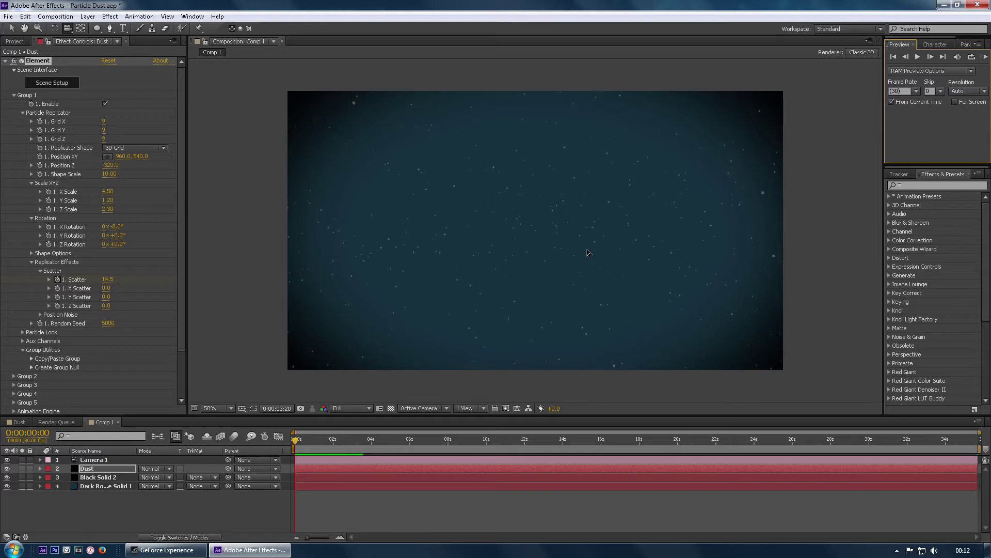
Preview the dust, then drag the later Scatter keyframe back to about 18 seconds.
left_click(917, 58)
key("space")
key("u")
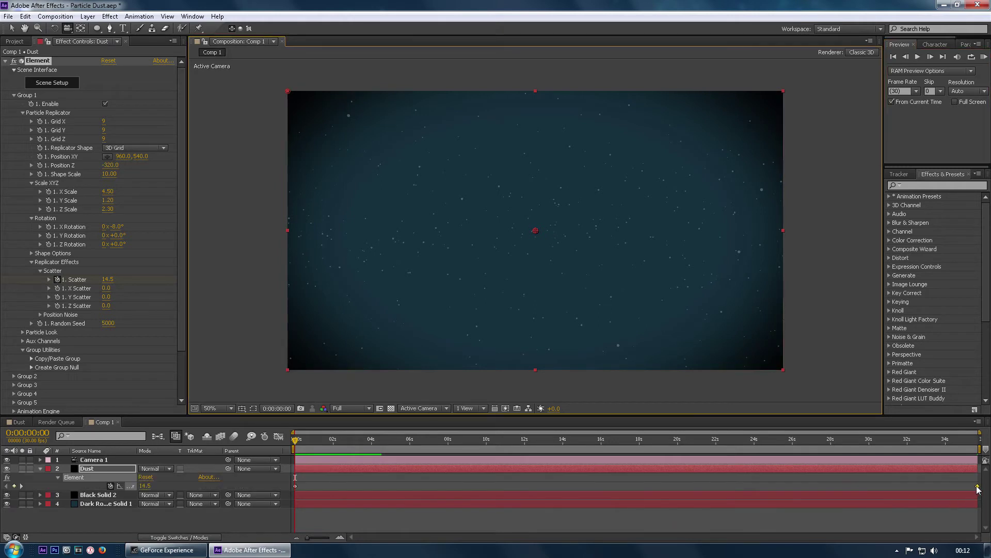
left_click_drag(960, 489, 738, 481)
left_click_drag(639, 472, 641, 466)
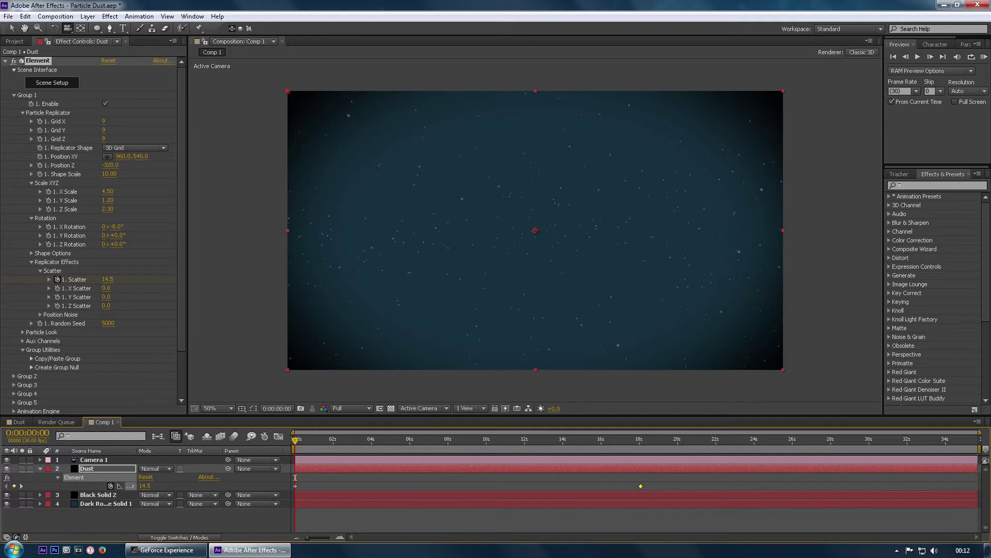
Preview the new timing, move the keyframe to about 14 seconds, and scrub to 3 seconds.
left_click(984, 58)
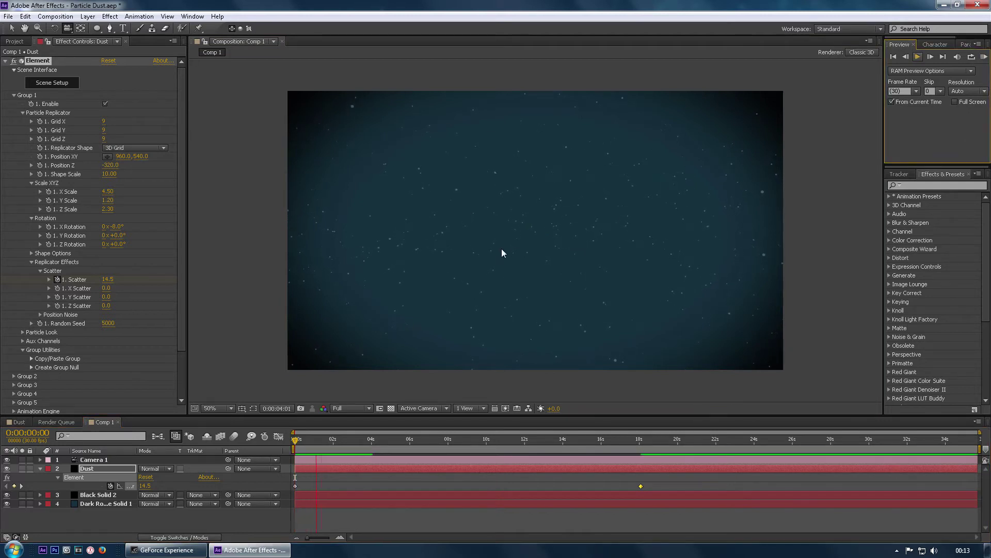
left_click(259, 276)
left_click_drag(642, 488, 574, 488)
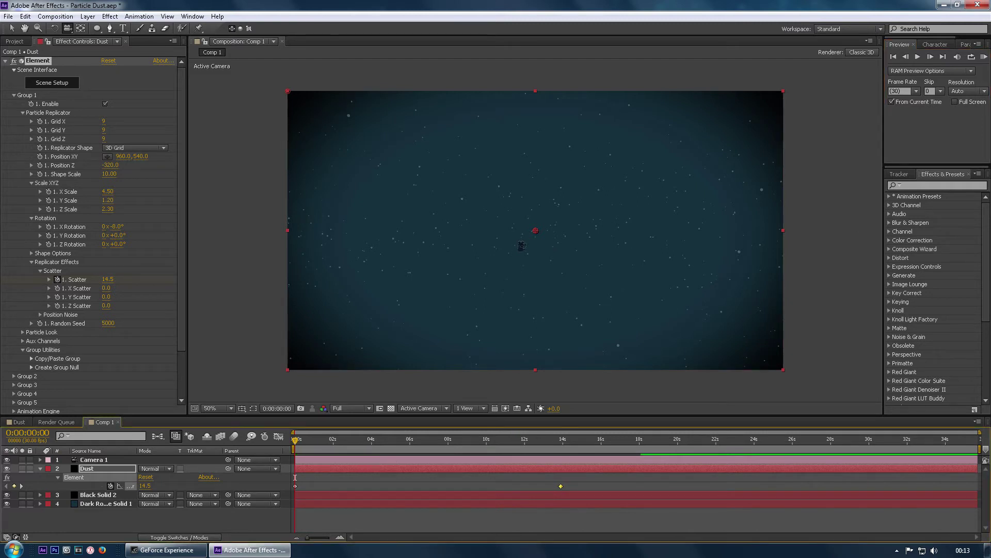
left_click(537, 284)
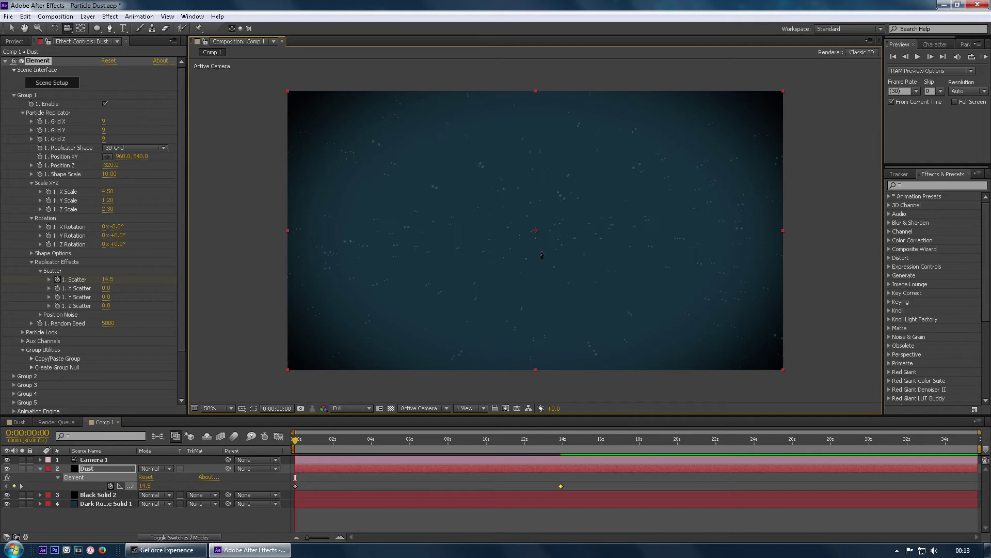
left_click(546, 246)
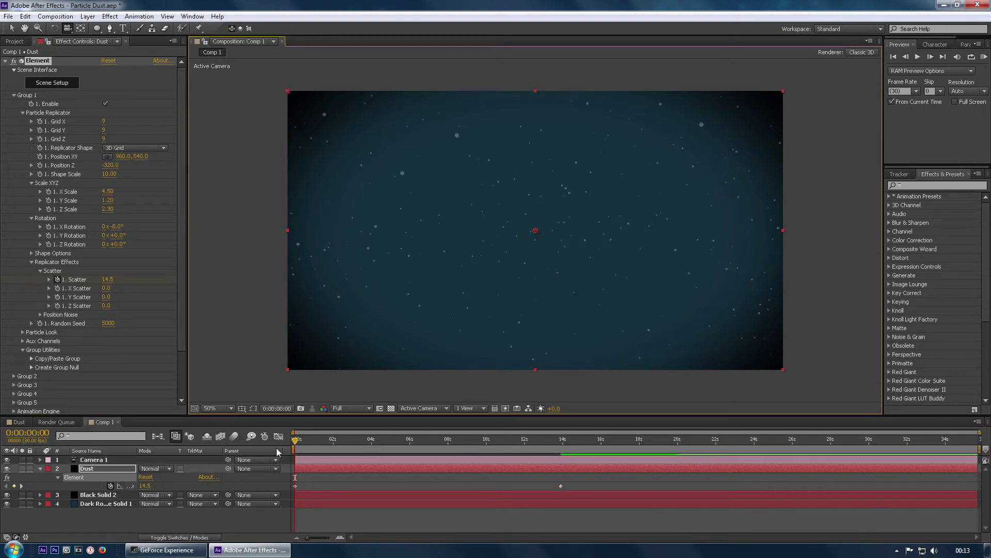
mouse_move(297, 447)
left_mouse_down()
mouse_move(533, 447)
mouse_move(295, 447)
left_mouse_up()
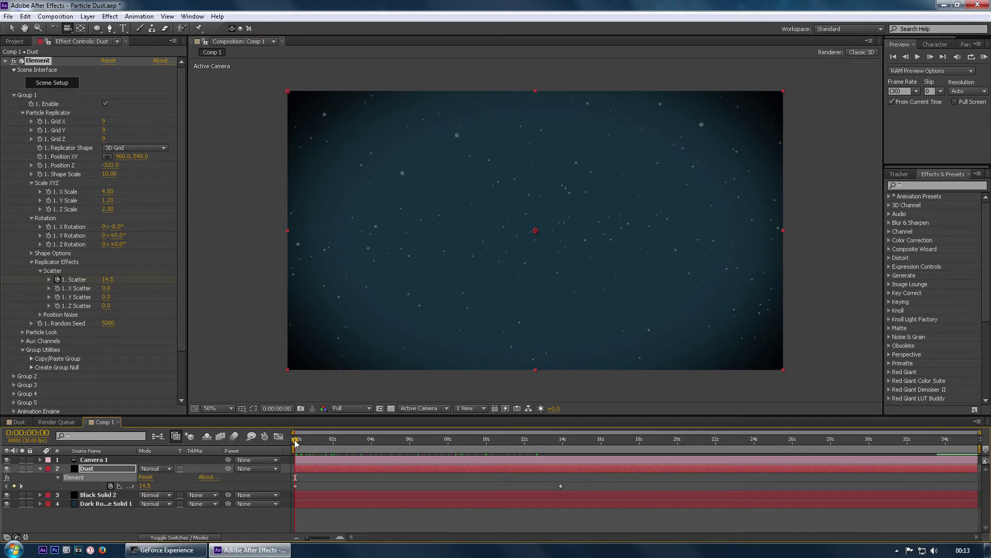
Apply Curves to Dark Royal Blue Solid 1 and bend its RGB curve point downward.
left_click(101, 503)
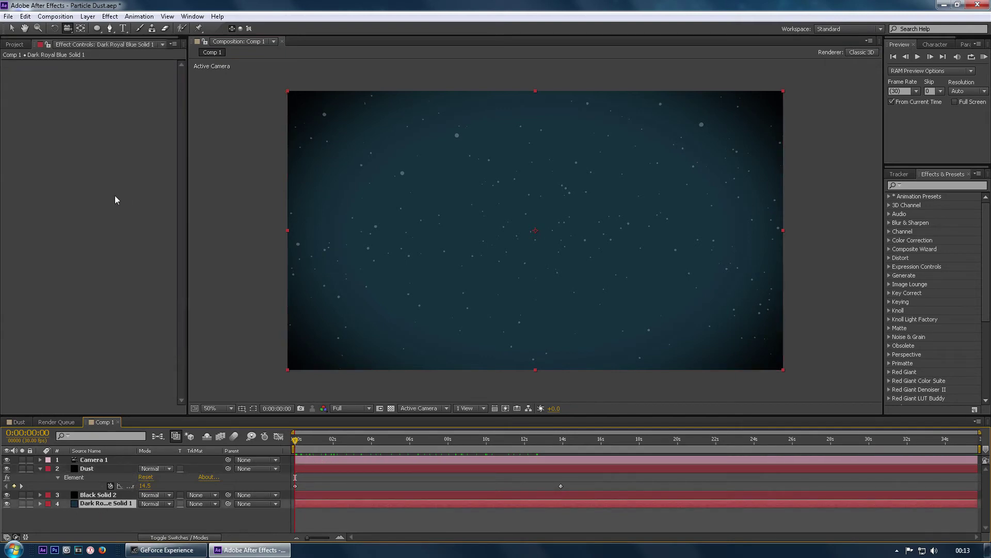
left_click(105, 17)
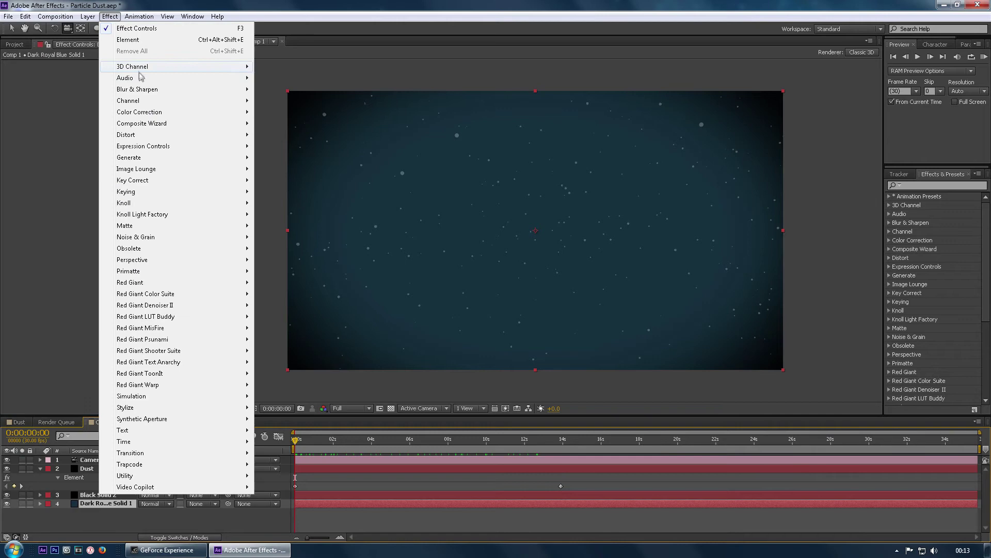
mouse_move(147, 115)
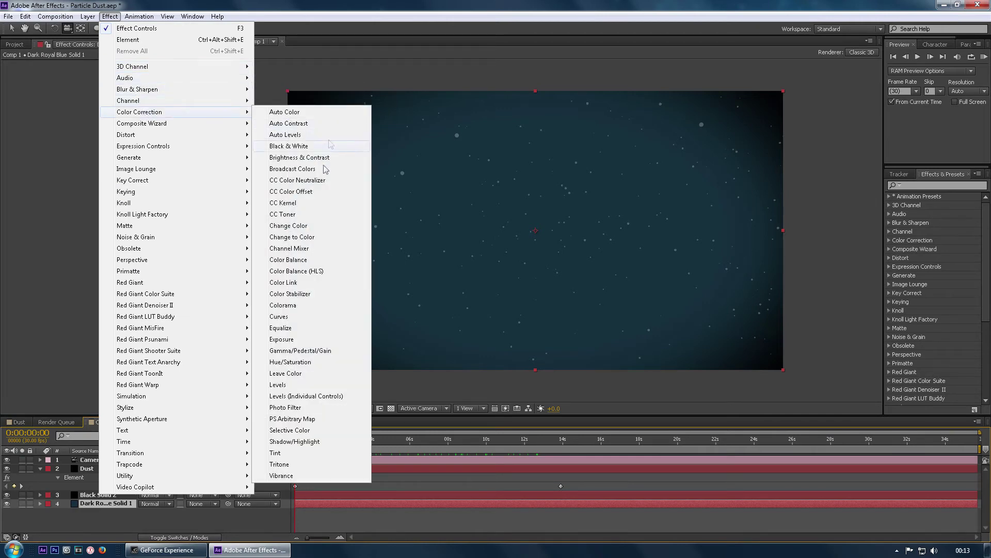
left_click(279, 317)
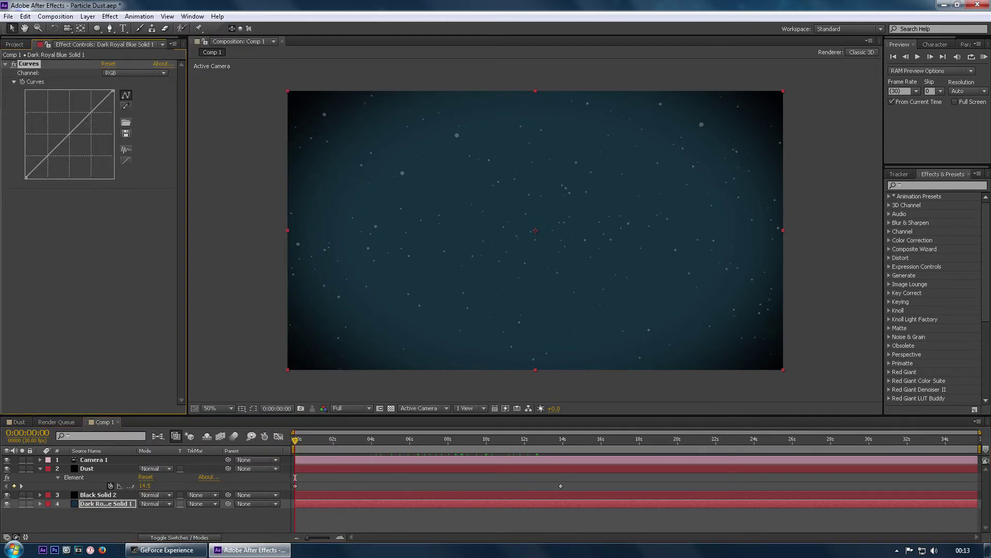
left_click_drag(70, 135, 74, 138)
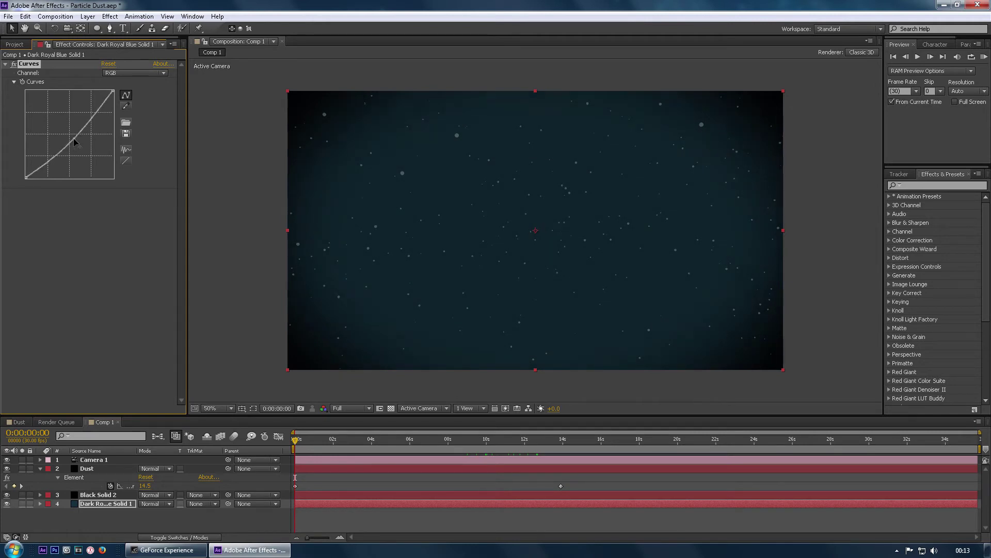
Scrub to about 2 seconds and dolly the camera through the particles to check.
left_click_drag(297, 440, 401, 441)
key("c")
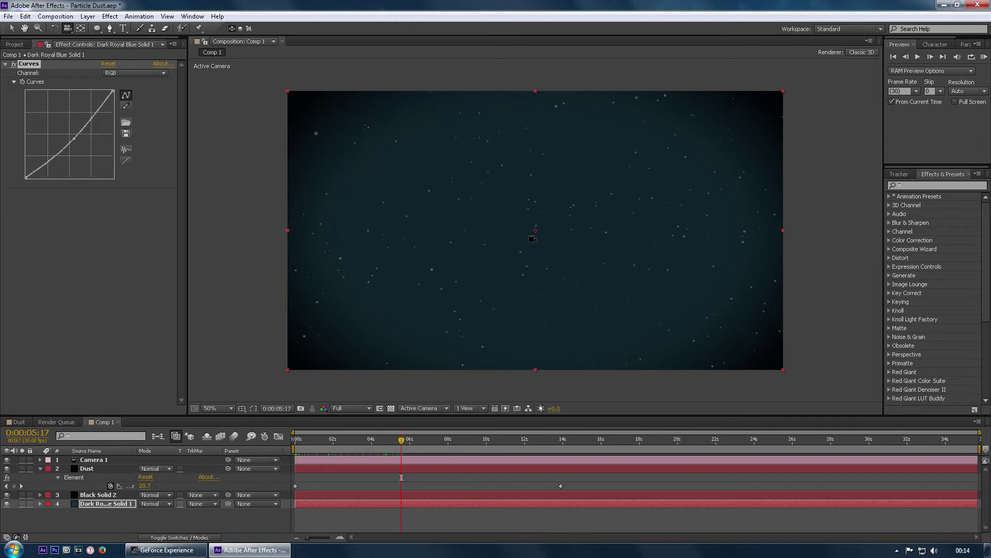
right_click(528, 240)
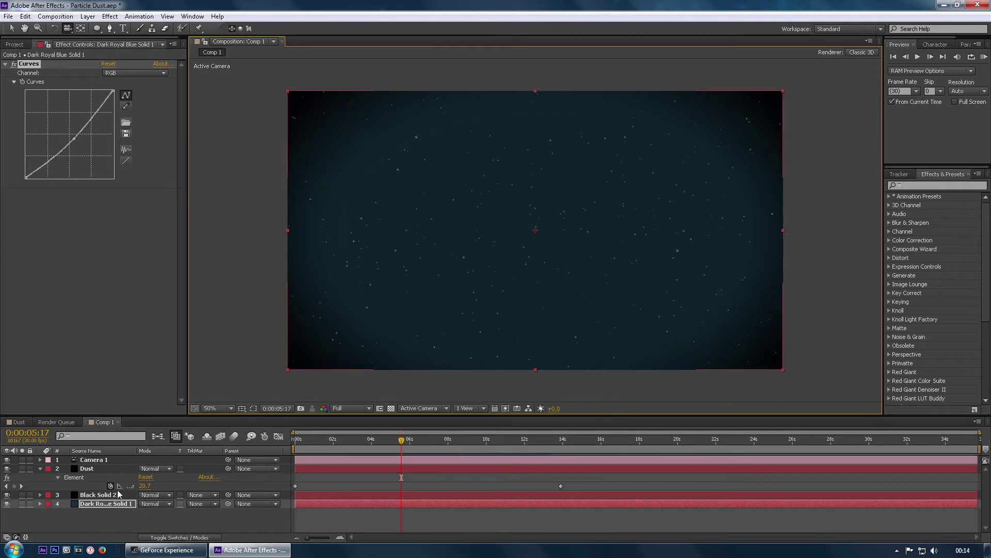
With the Dust layer selected, show the switch columns and enable the comp's Motion Blur switch.
left_click(94, 467)
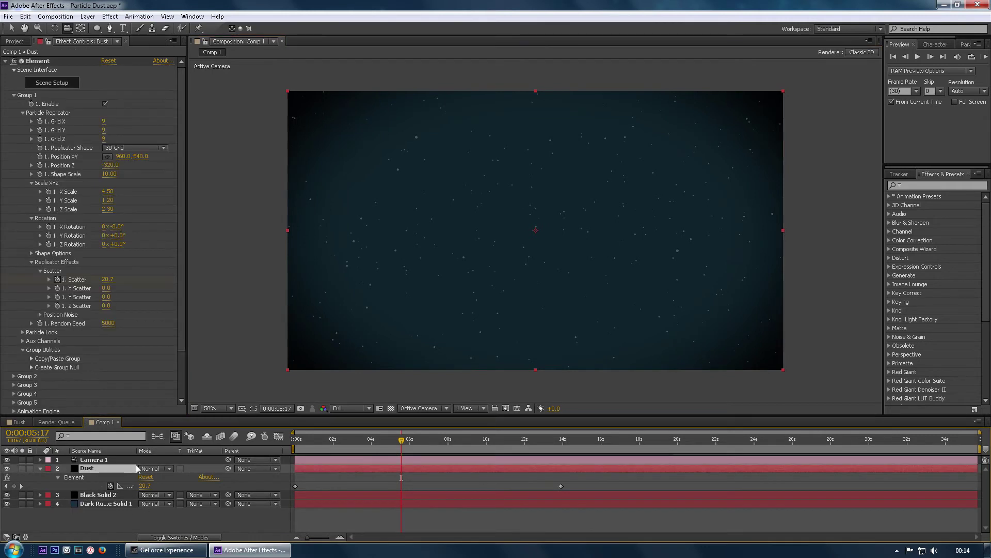
left_click(190, 538)
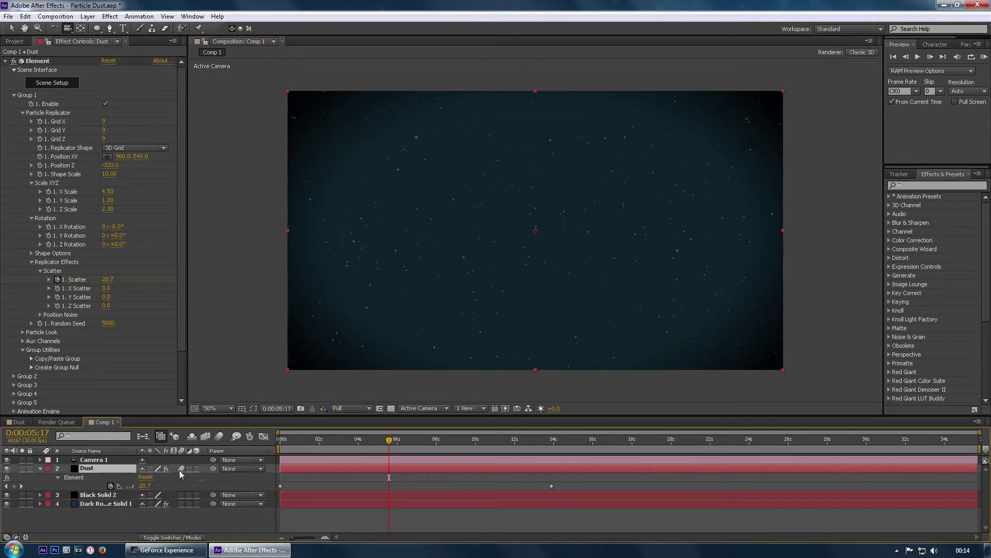
left_click(220, 436)
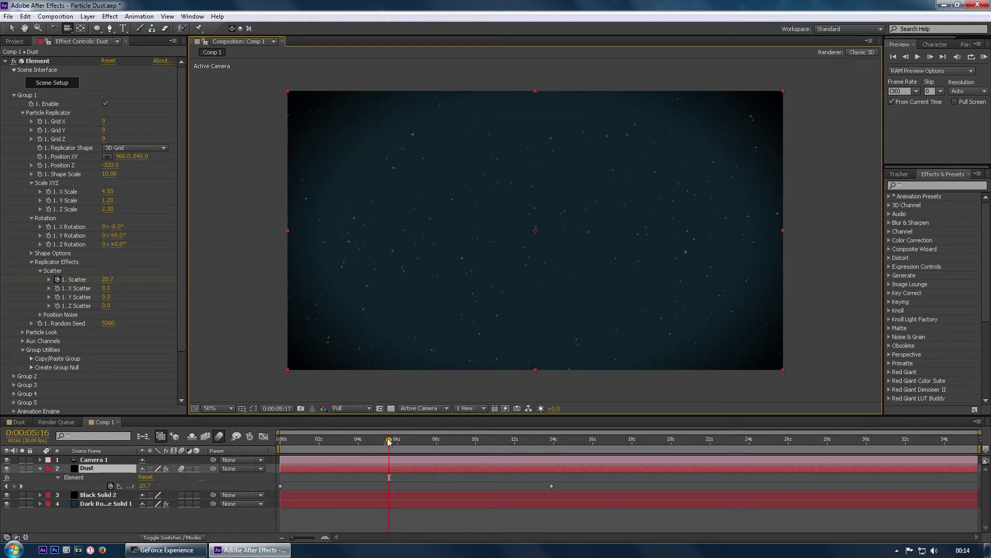
left_click_drag(389, 439, 280, 444)
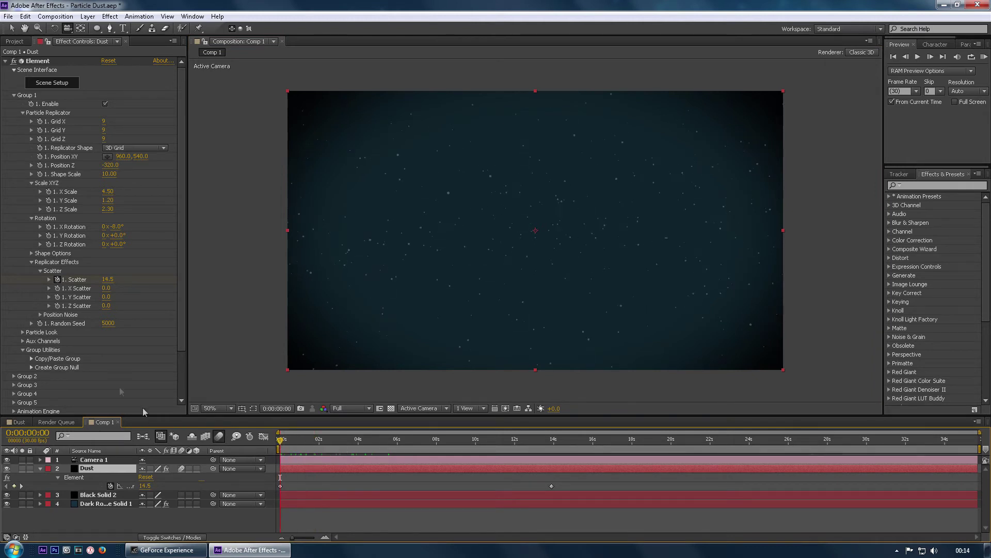
Add a Glow to the Dust layer with Glow Threshold 46.3% and Glow Radius 28.0.
left_click(4, 61)
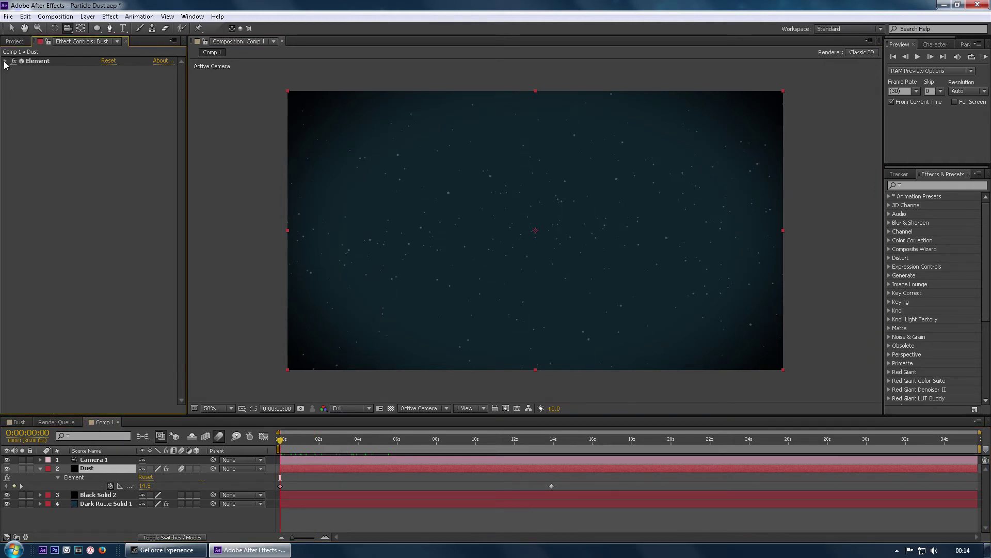
left_click(109, 16)
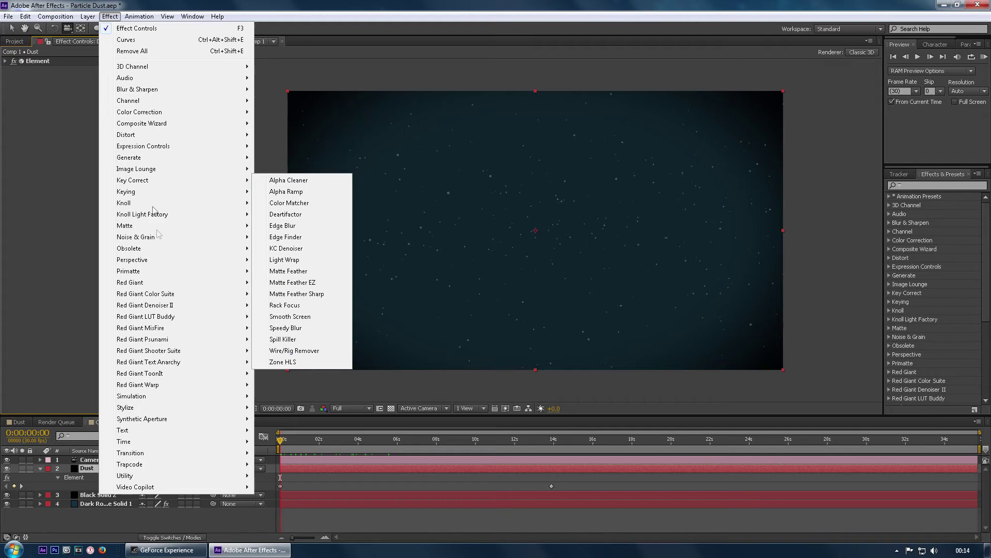
mouse_move(155, 407)
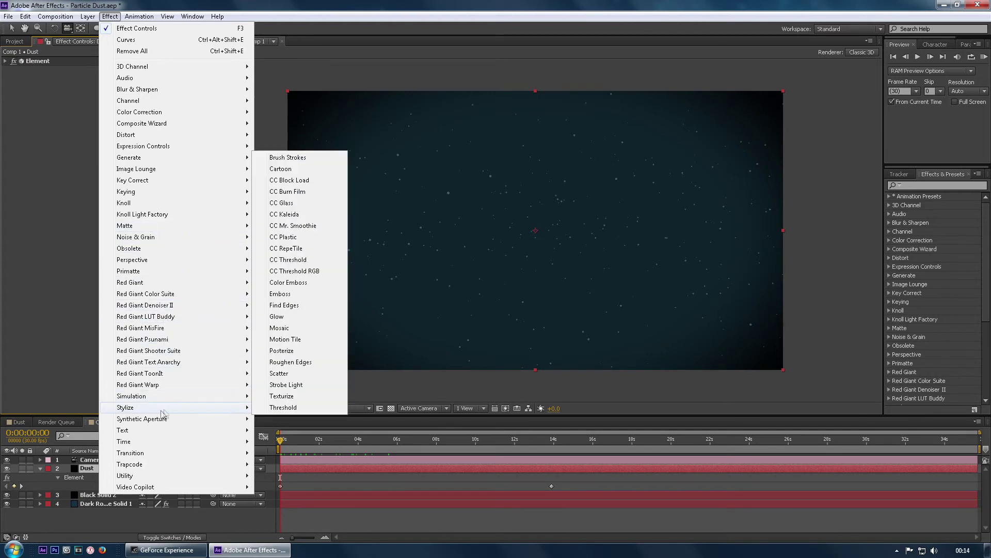
left_click(290, 317)
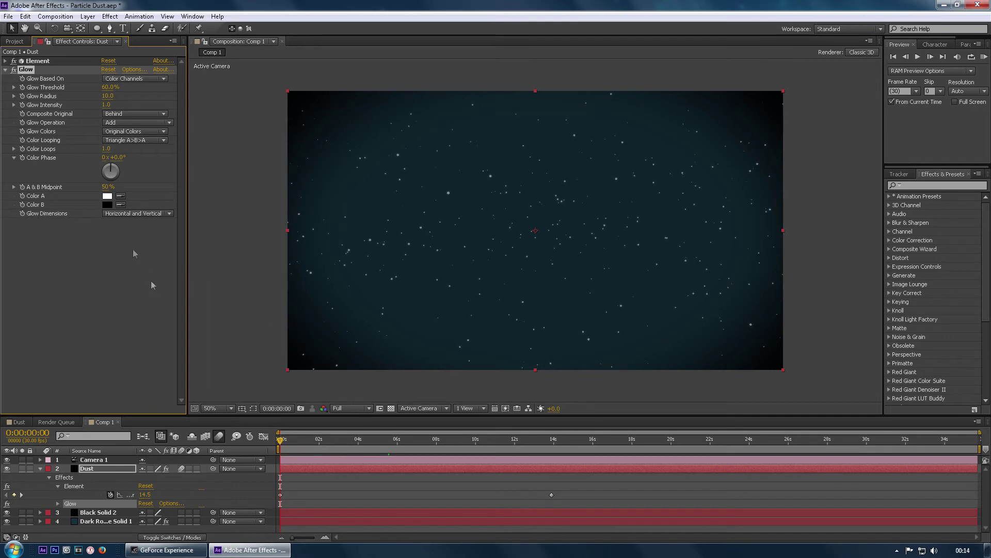
left_click(108, 89)
key("Return")
left_click(107, 96)
key("Return")
Scrub ahead and orbit the camera to review the glowing particles around 3 seconds.
left_click_drag(280, 440, 382, 441)
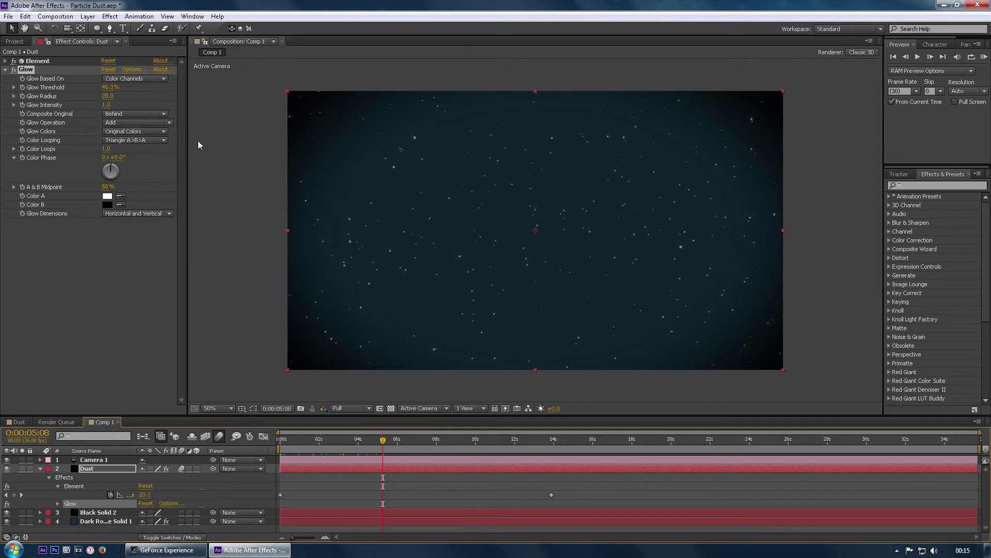
left_click(68, 28)
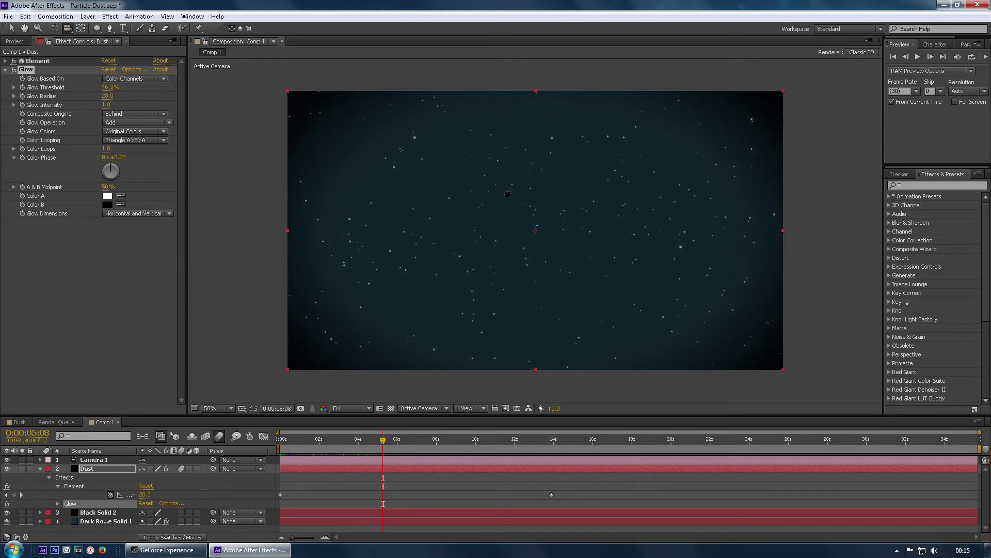
left_click_drag(509, 194, 514, 249)
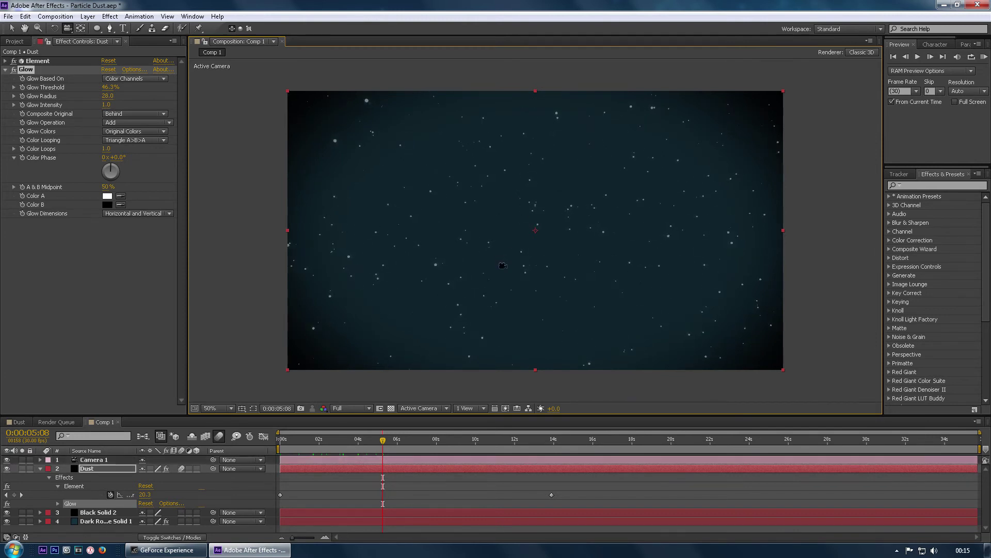
left_click(296, 442)
left_click_drag(297, 441, 244, 436)
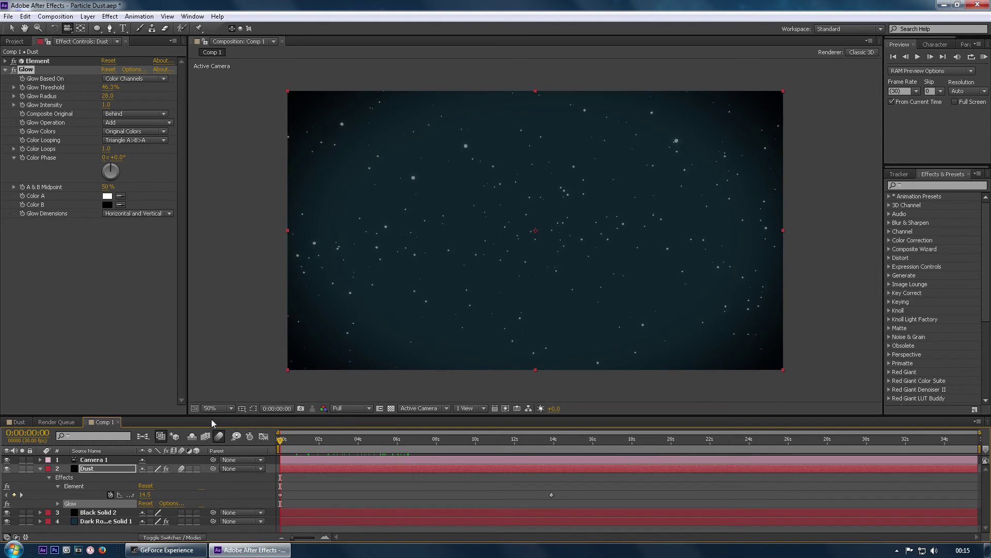
left_click(39, 469)
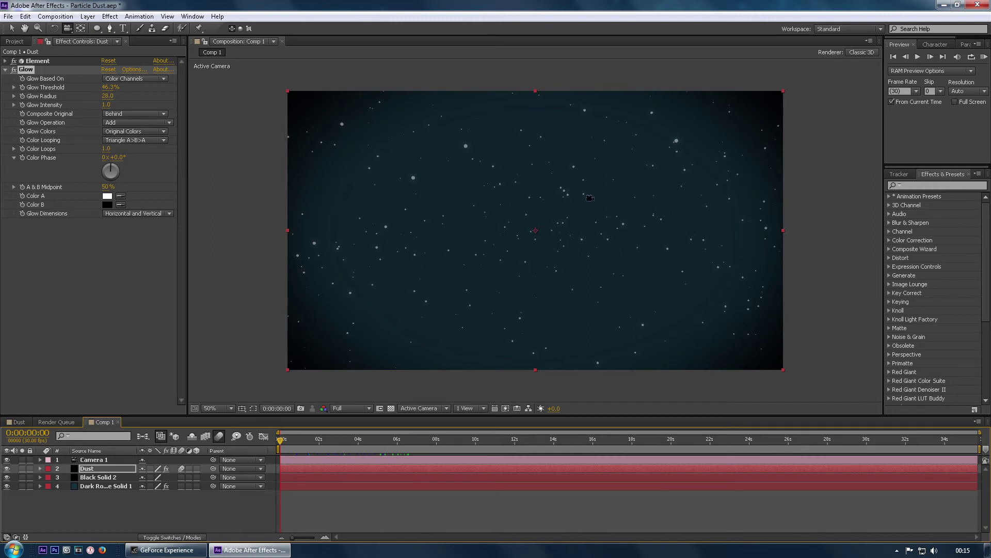
Create a new black solid layer named 'flare'.
left_click(86, 17)
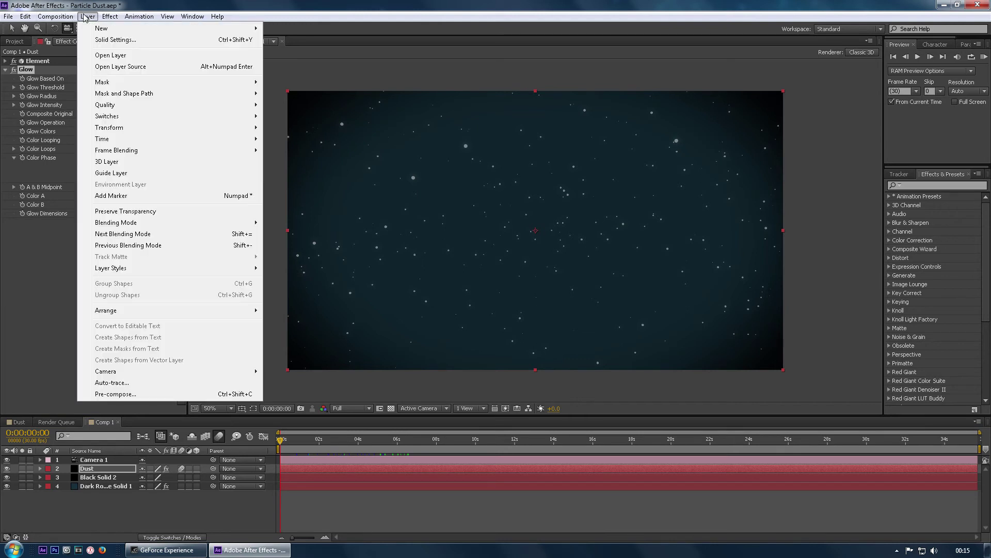
mouse_move(129, 28)
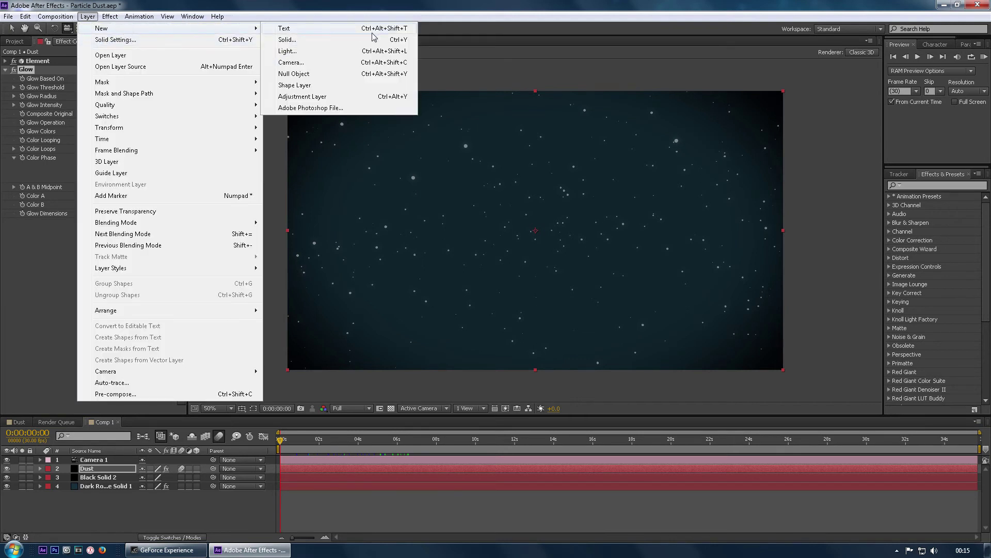
left_click(304, 41)
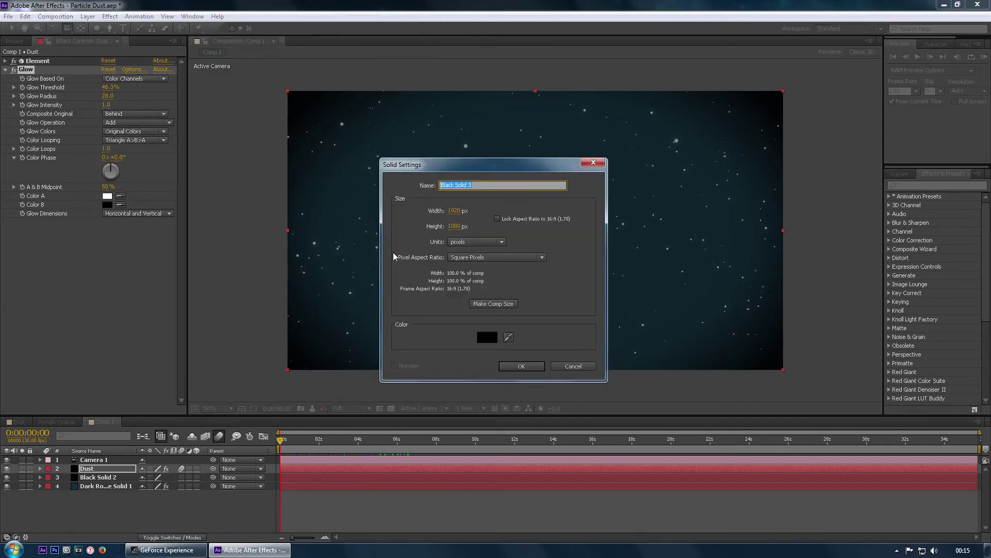
type("flare")
key("Return")
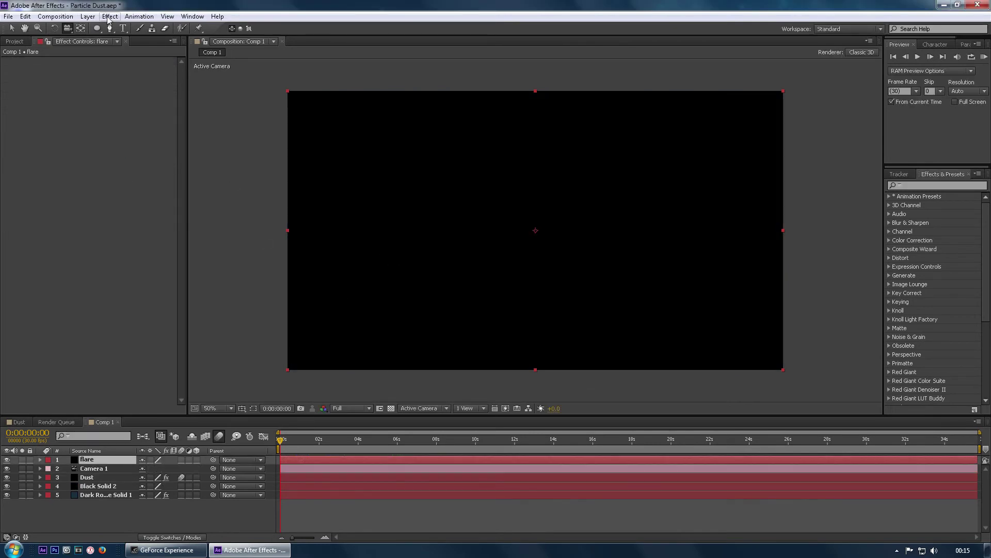
Apply Video Copilot Optical Flares to the flare layer.
left_click(109, 16)
mouse_move(167, 493)
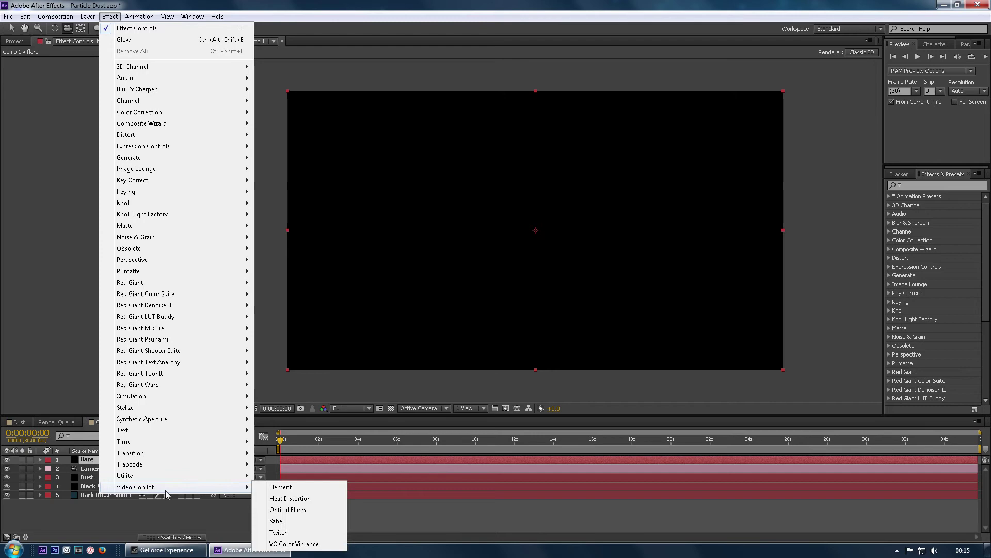
left_click(291, 510)
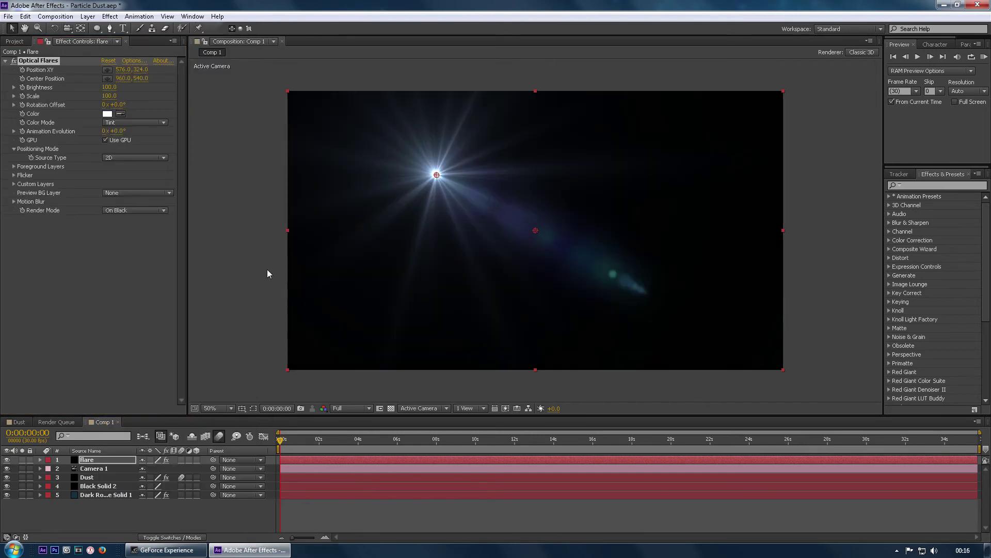
Load the Motion Graphics 50mm Prime preset in Optical Flares Options and confirm with OK.
left_click(134, 61)
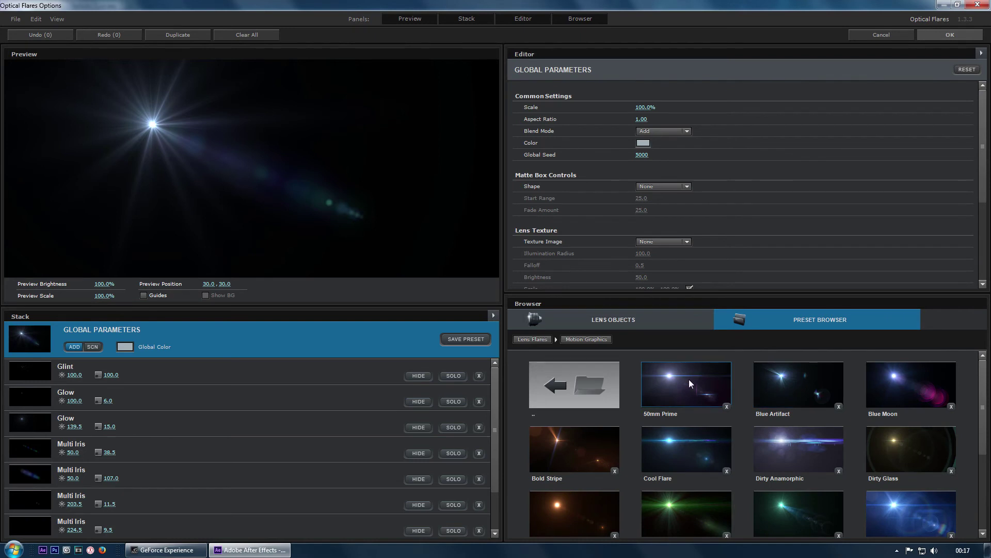
left_click(689, 380)
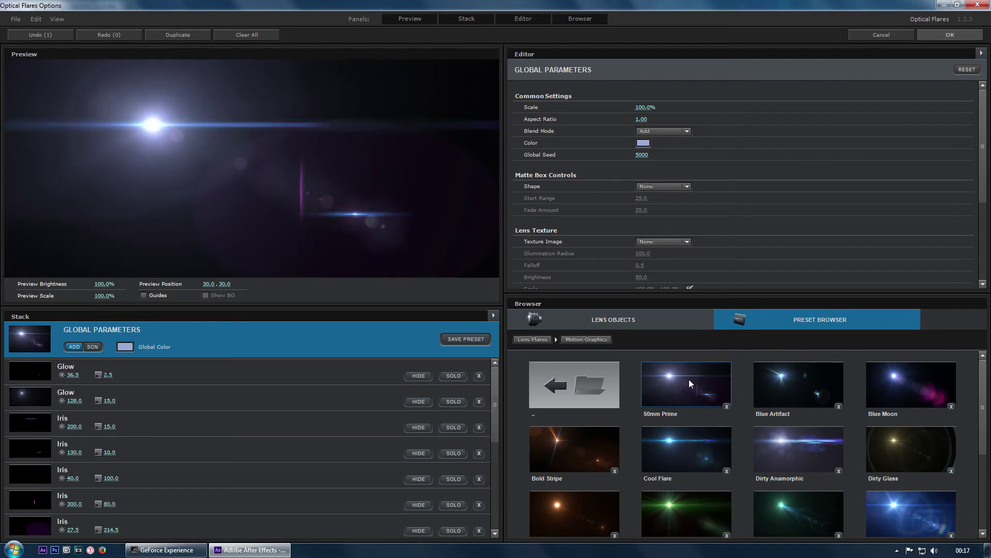
left_click(950, 35)
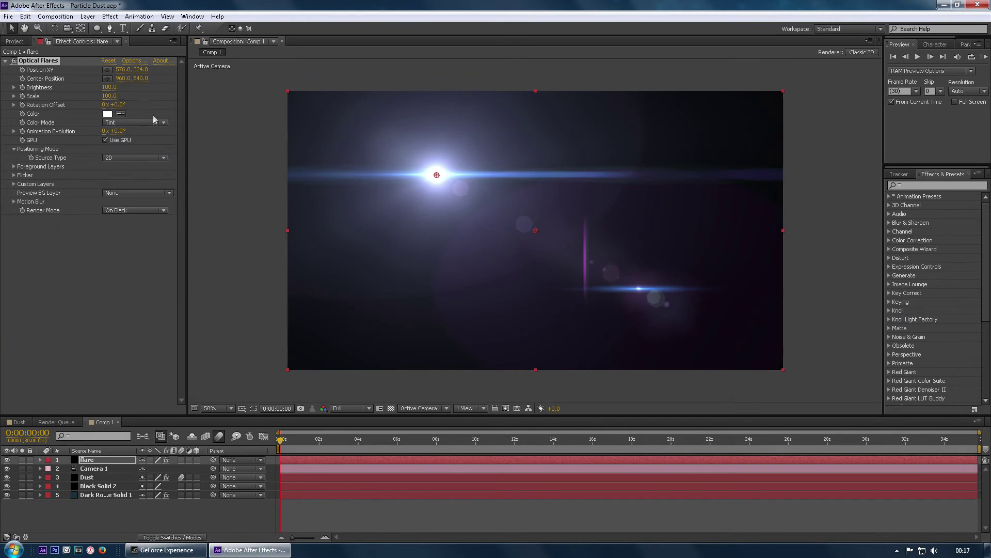
Switch the flare's Source Type to 3D and set its Position XY to 1757, -79.
left_click(133, 158)
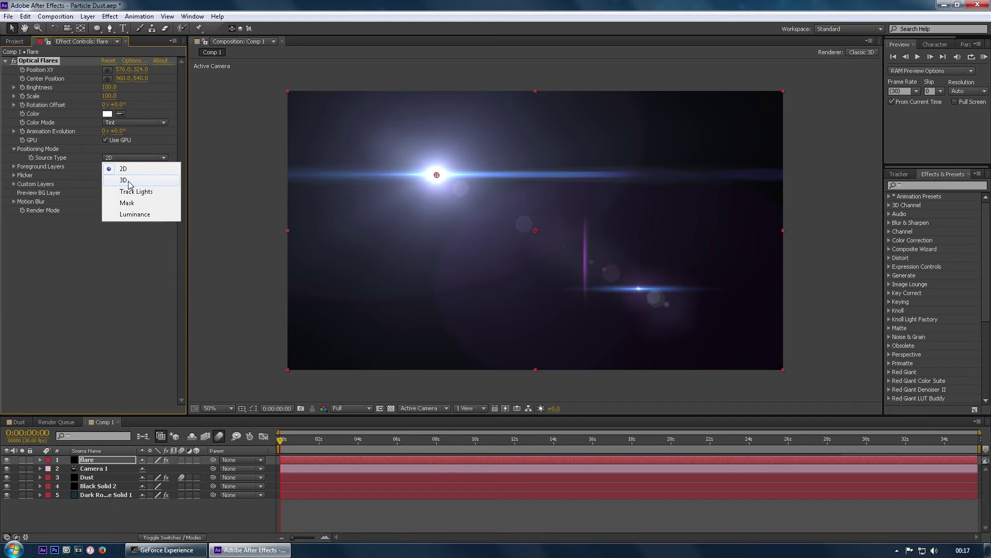
left_click(129, 184)
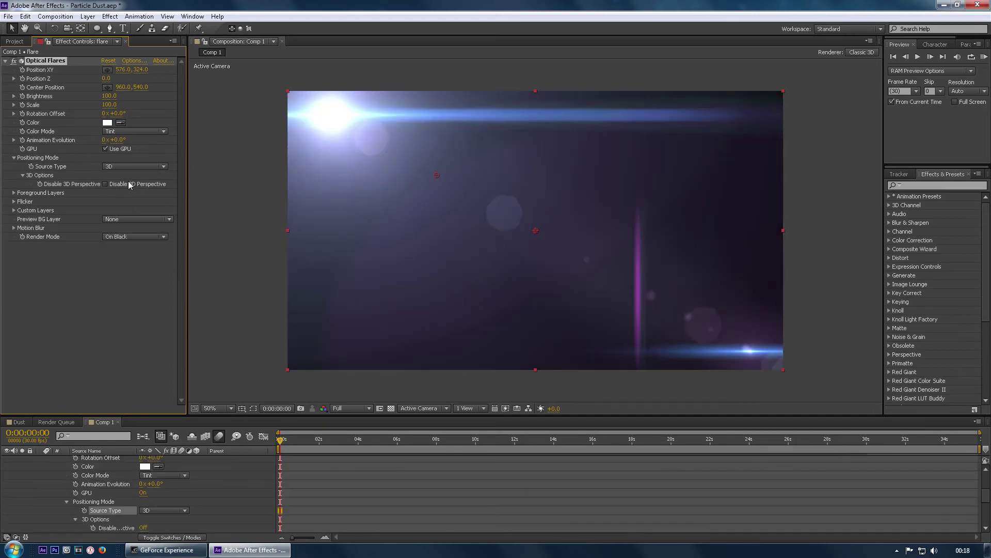
left_click(123, 71)
type("1757")
key("Return")
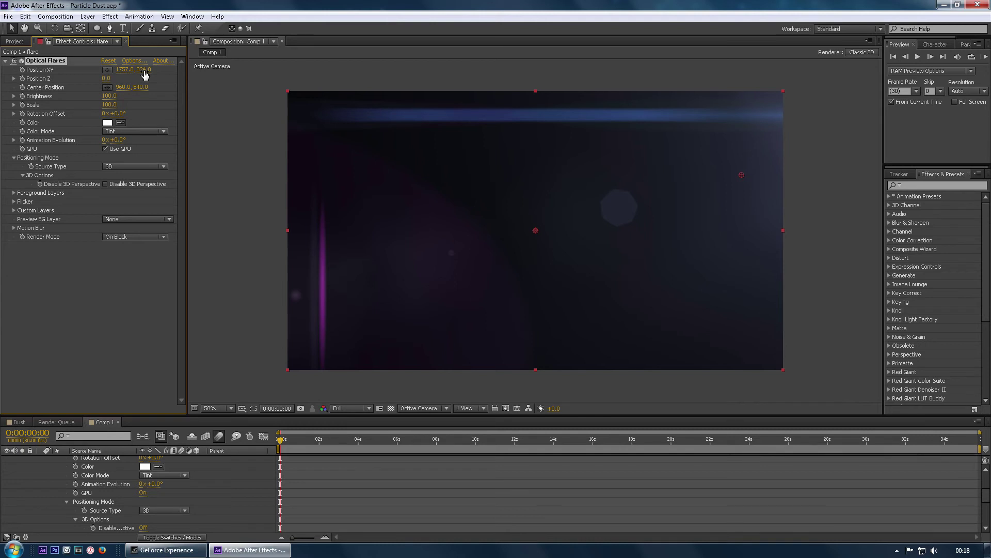
left_click(144, 70)
type("-79")
key("Return")
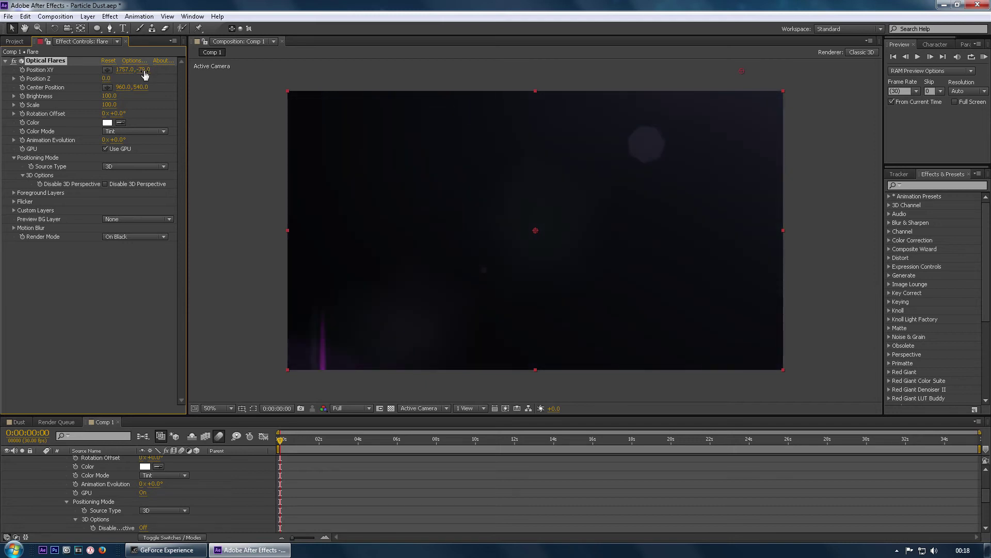
Set the flare's Position Z to 470 and nudge XY to about 1791, -45.
left_click(106, 78)
type("470")
key("Return")
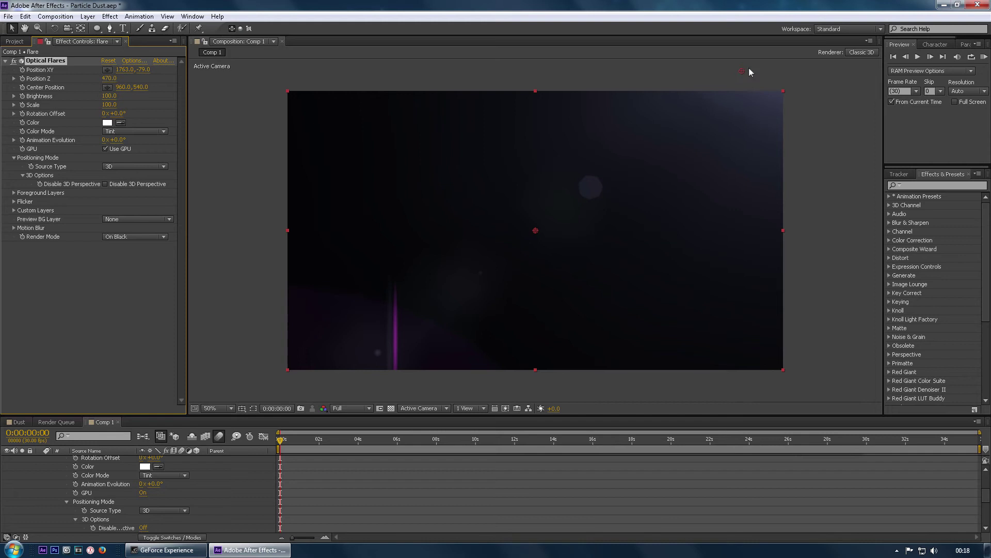
left_click_drag(749, 67, 754, 69)
scroll(107, 460, "up", 3)
Set the flare layer's blend mode to Screen, collapse its properties, and scrub to about 2 seconds.
left_click(107, 460)
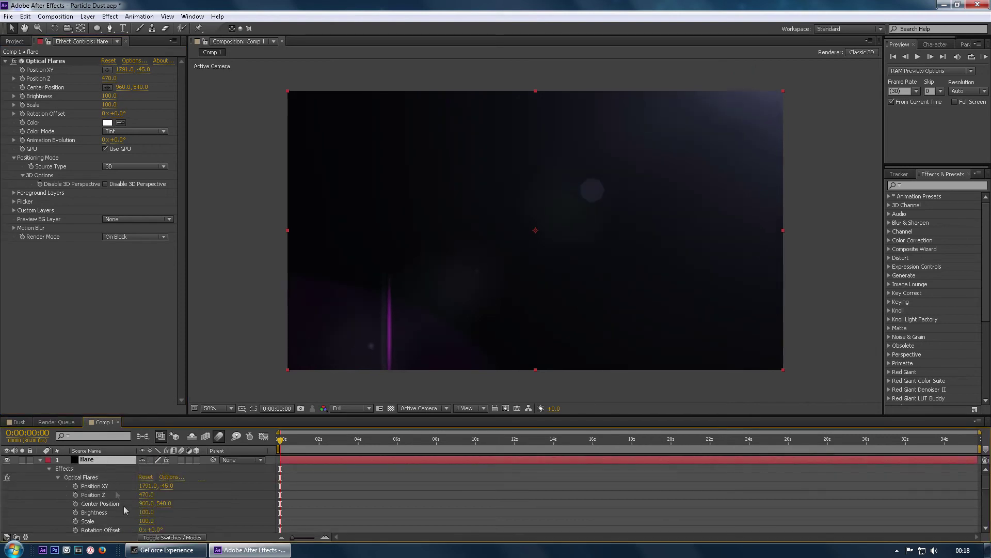
left_click(173, 538)
left_click(169, 460)
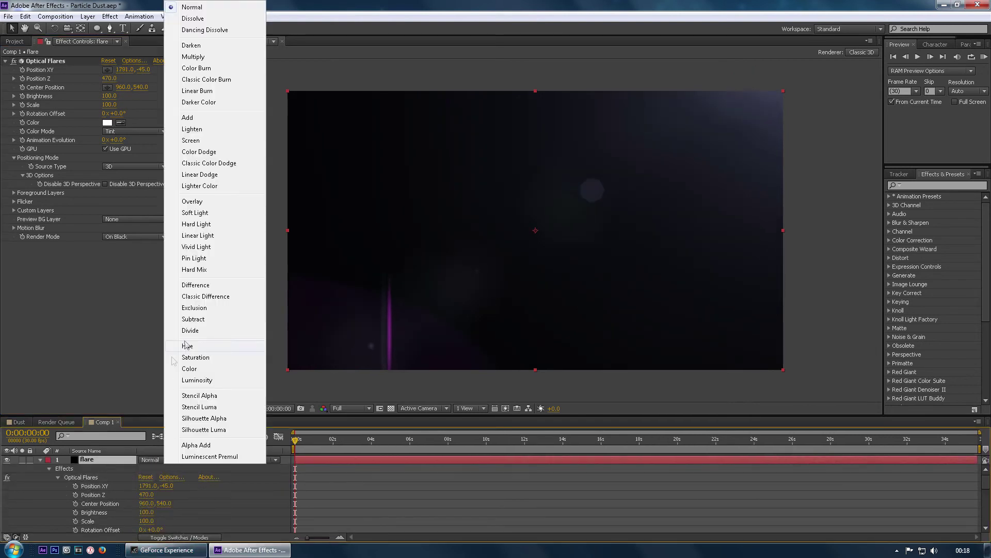
left_click(190, 140)
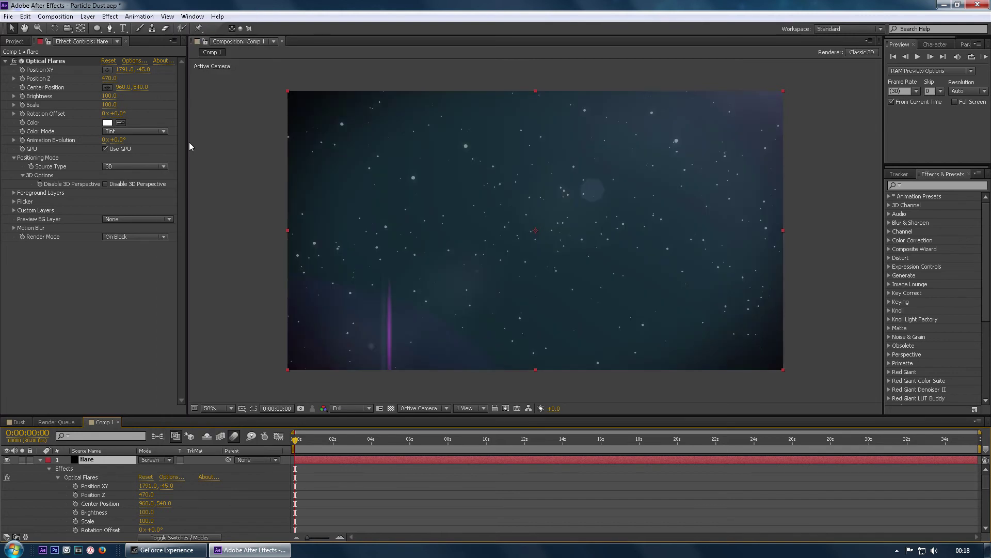
left_click(41, 459)
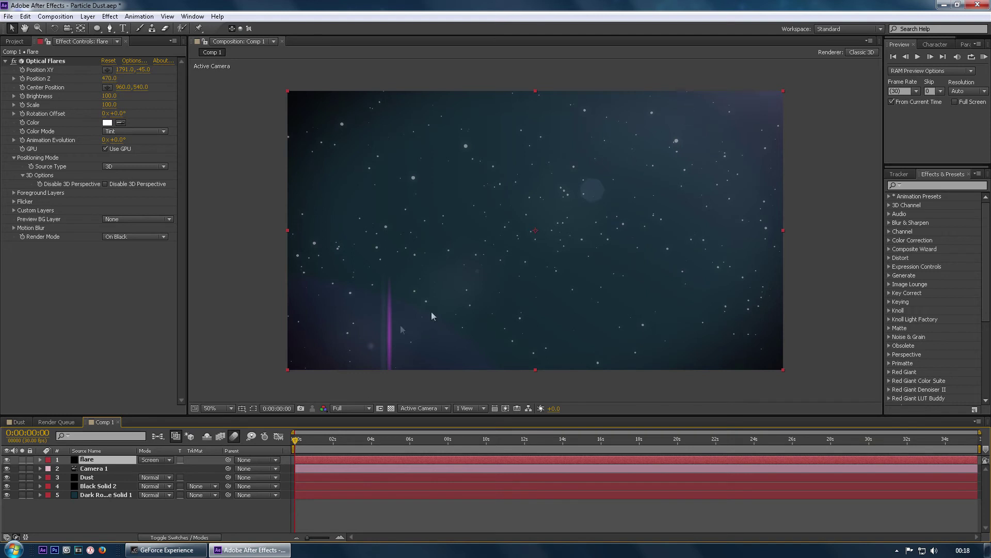
left_click_drag(295, 441, 408, 435)
Keyframe Camera 1's Position at the first frame and dolly the camera closer to the dust.
left_click(45, 469)
key("Home")
key("alt+shift+p")
key("F4")
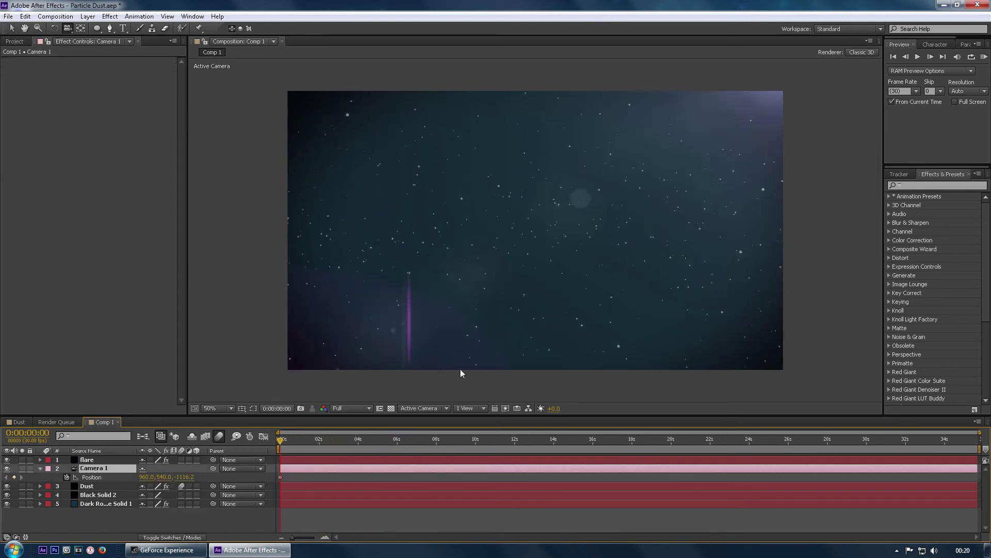
key("c")
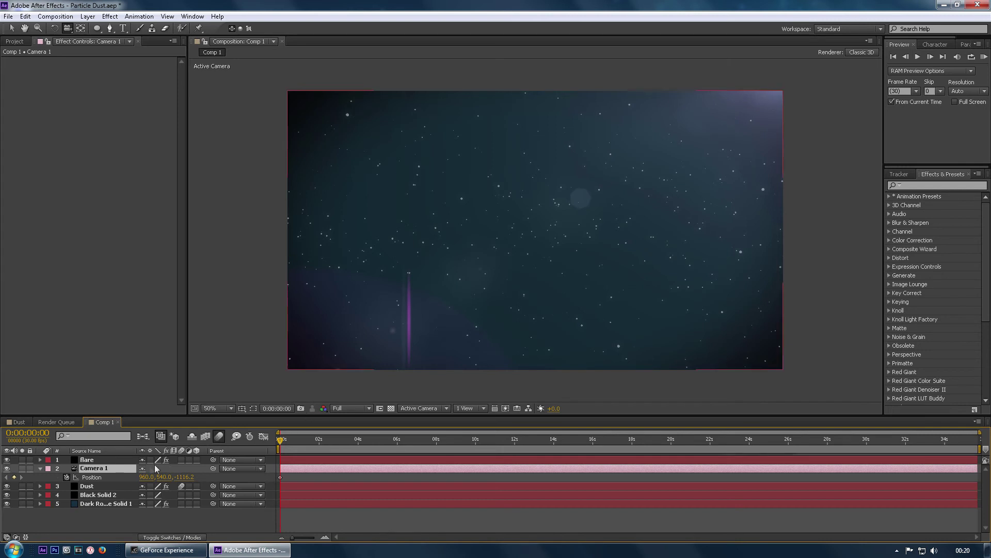
left_click(76, 477)
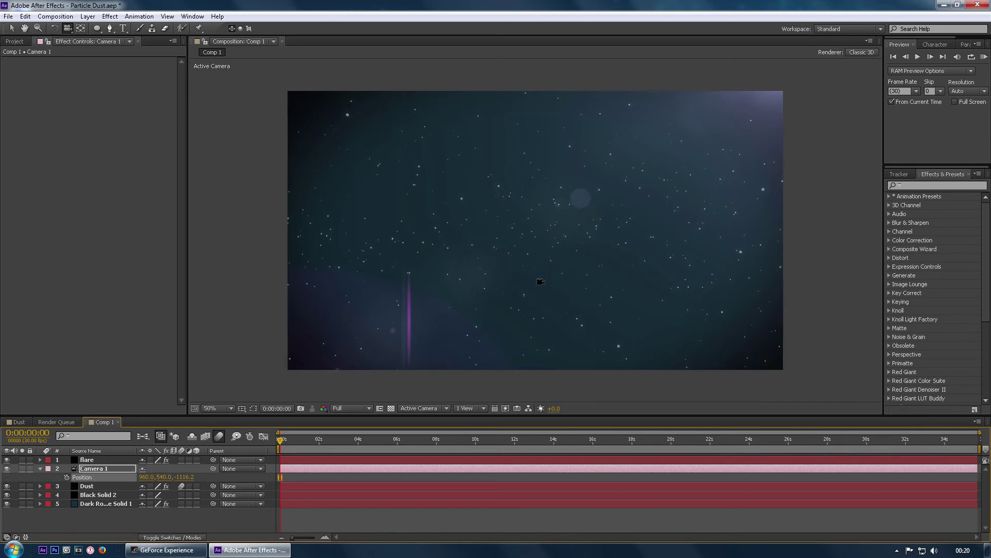
left_click_drag(539, 281, 355, 154)
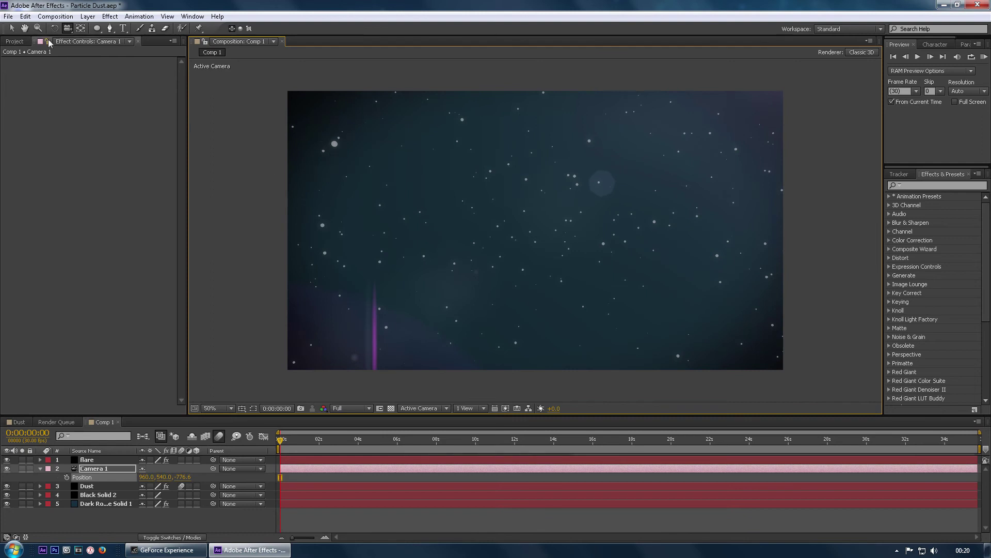
Turn on Camera 1's Depth of Field (Focus Distance 1866.7 px, Aperture 17.7 px) and reframe the view.
left_click(40, 469)
left_click(40, 468)
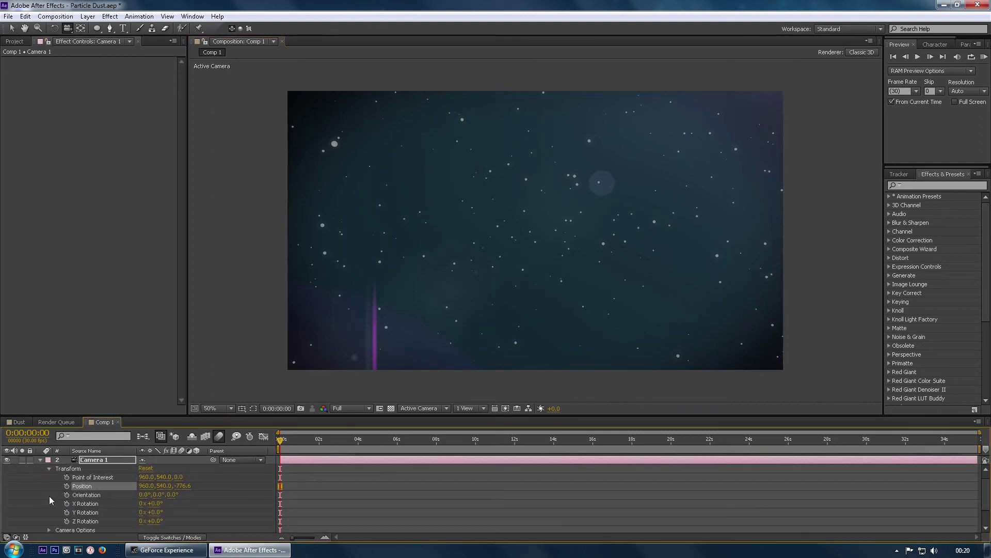
left_click(48, 468)
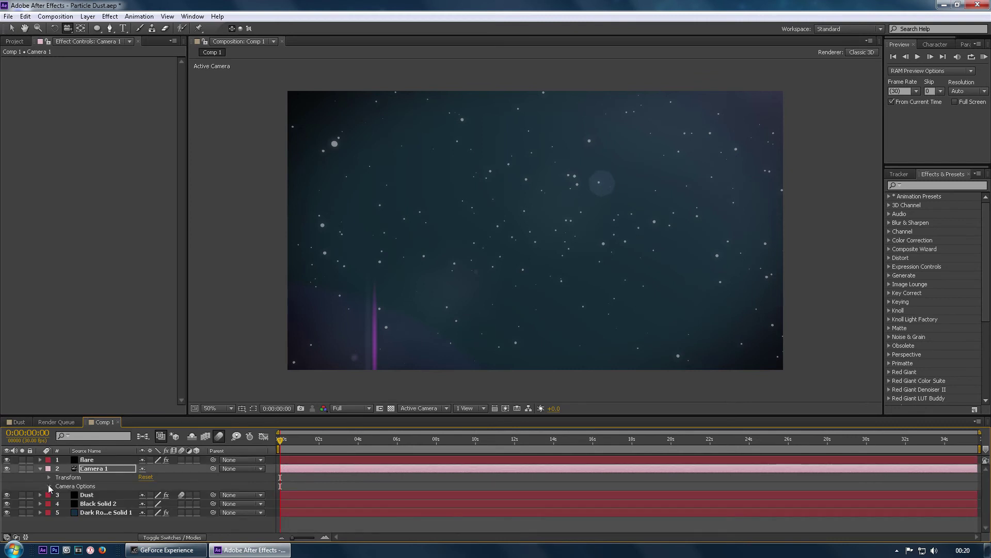
left_click(49, 486)
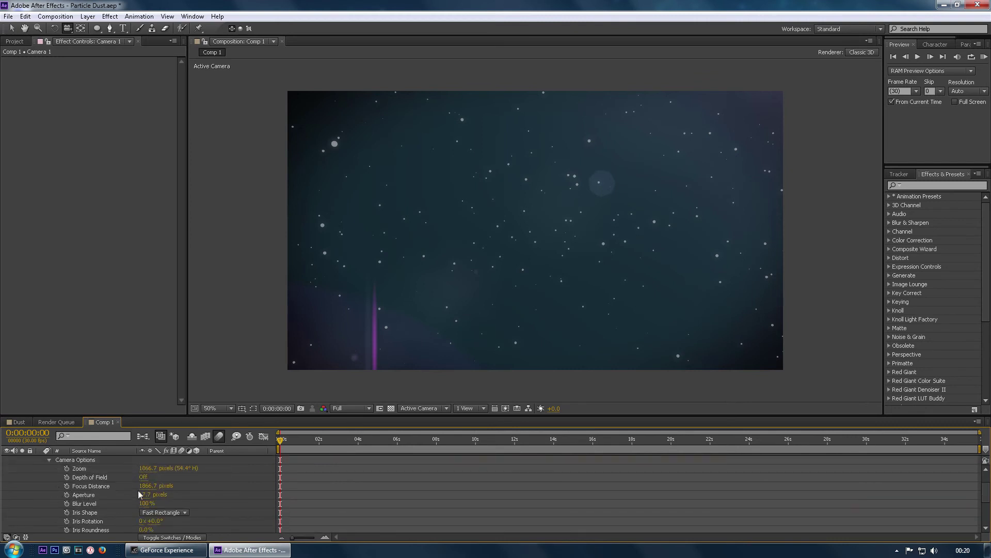
left_click(143, 477)
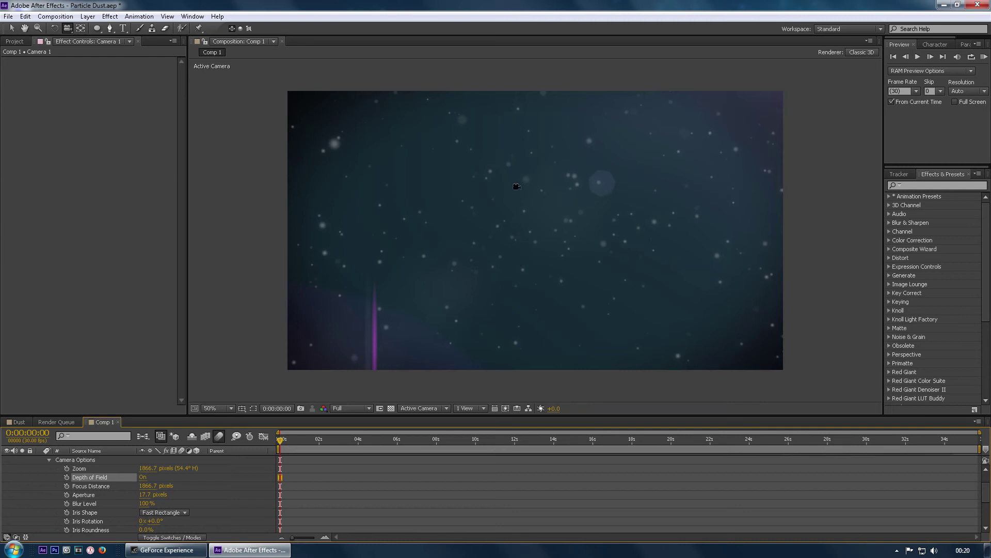
left_click(525, 197)
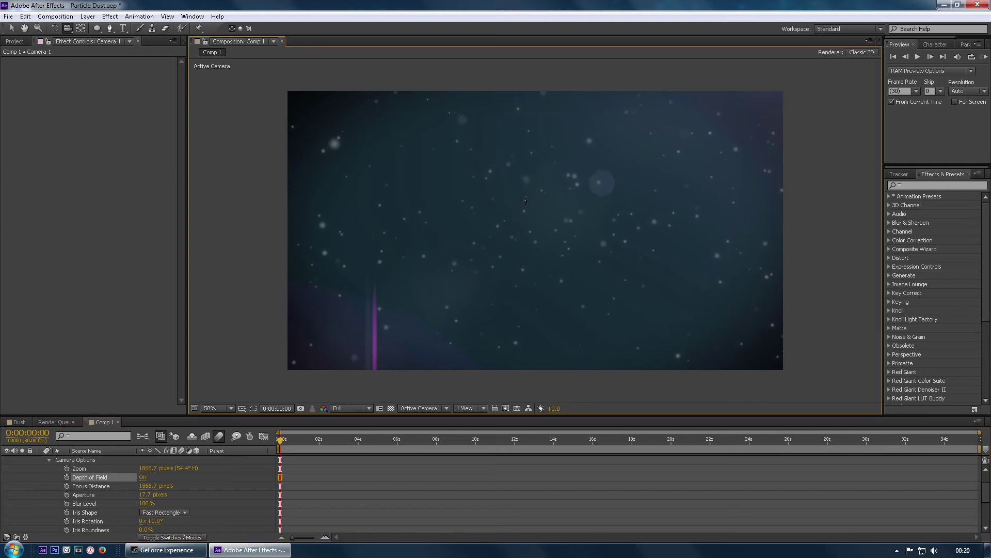
left_click_drag(527, 224, 528, 225)
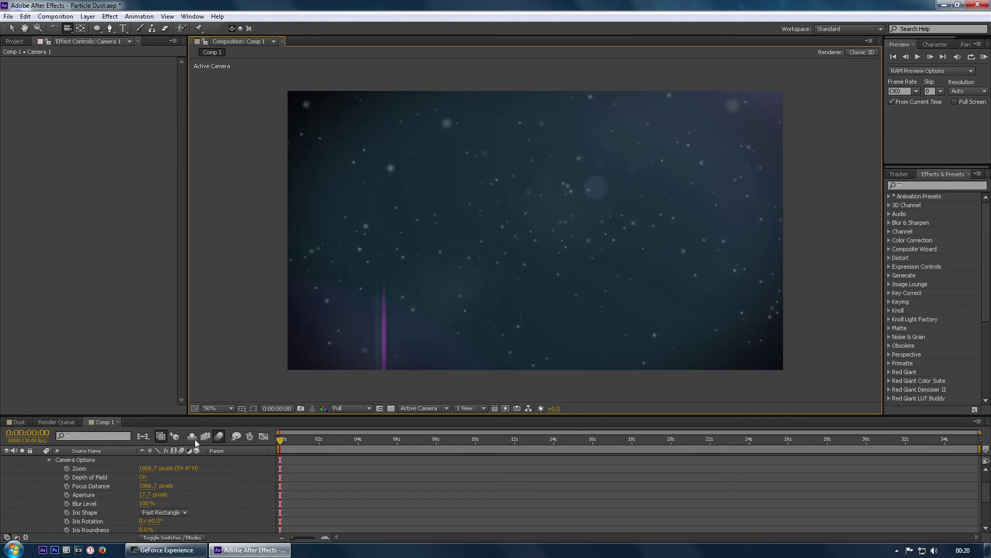
scroll(434, 522, "up", 1)
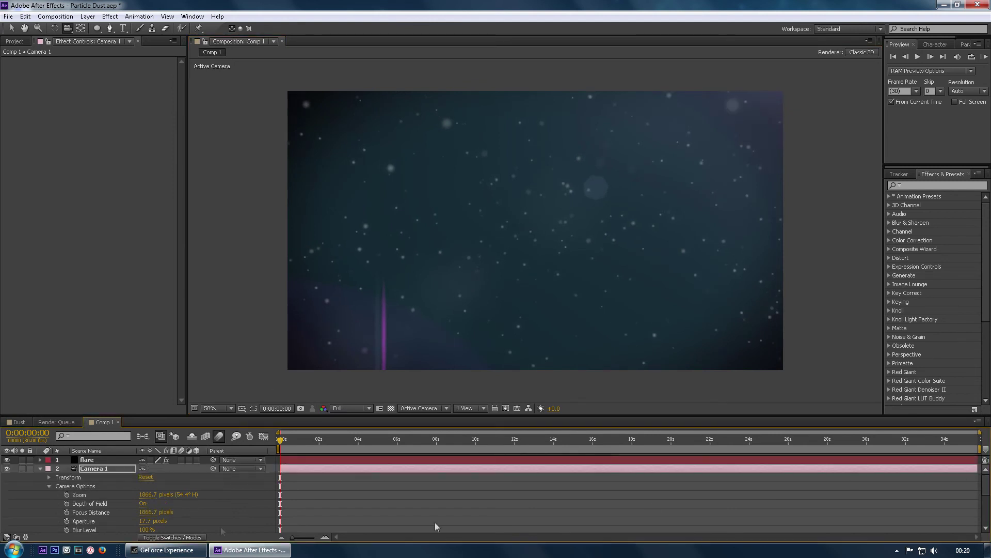
left_click(41, 469)
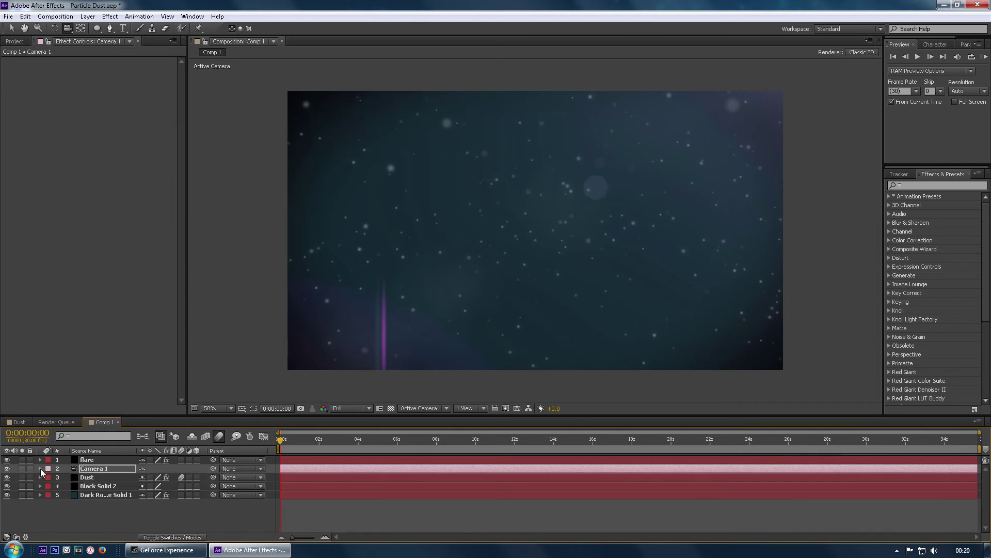
left_click(87, 477)
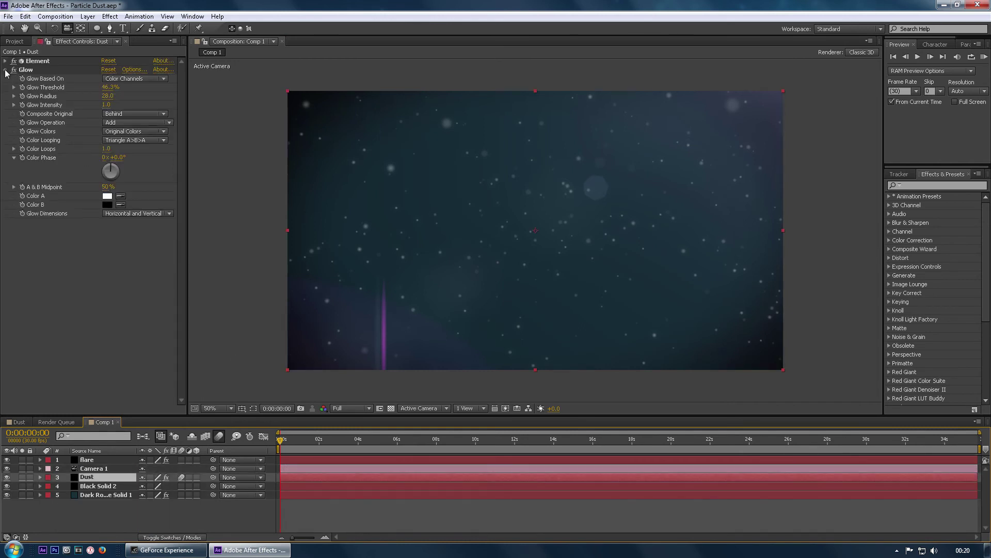
Collapse the Dust layer's Glow settings, then play a preview of the dust animation and stop it.
left_click(5, 70)
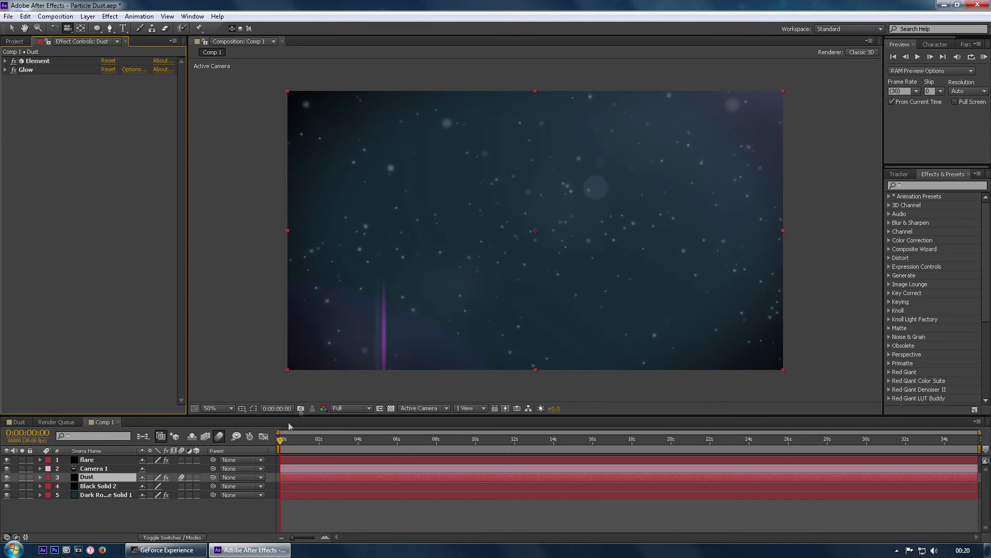
left_click(984, 57)
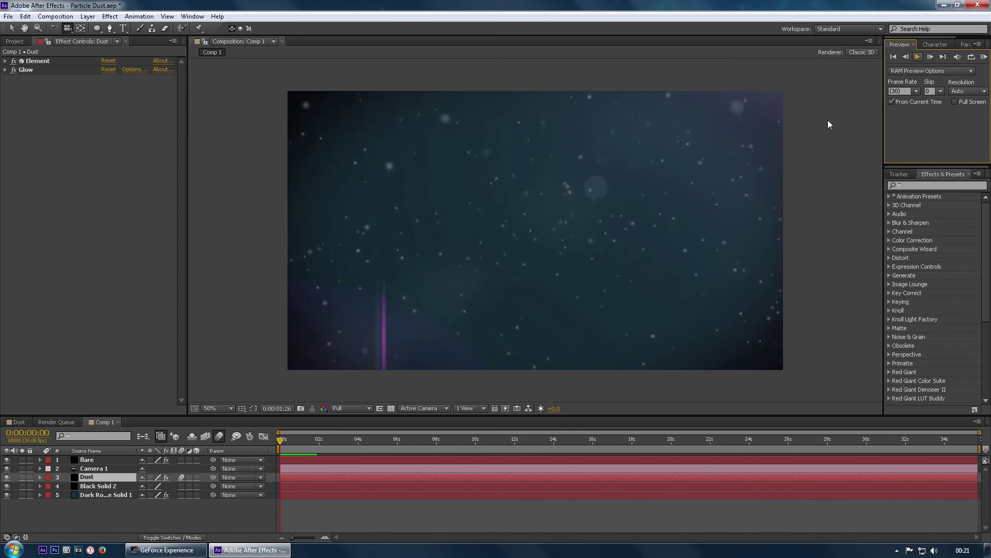
key("c")
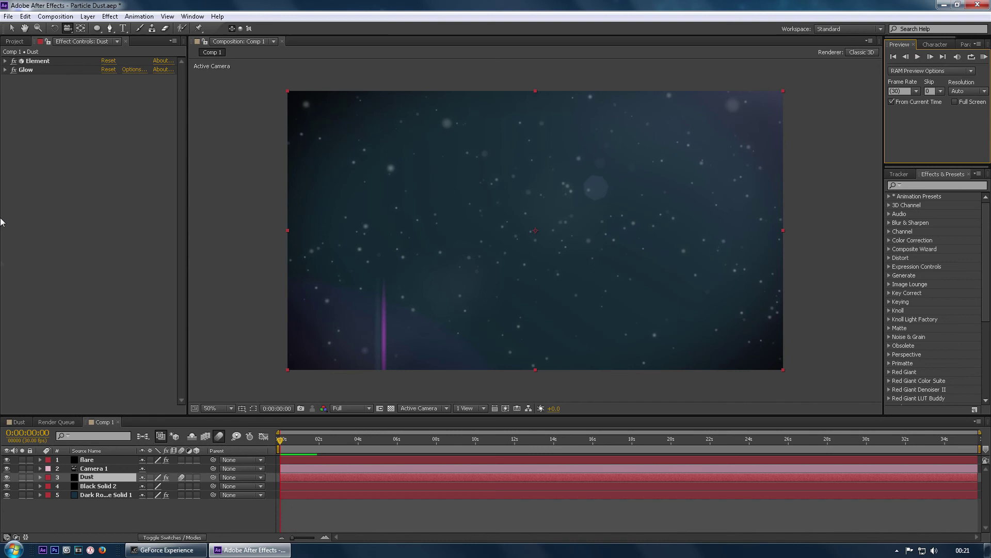
Add a Fast Blur effect to the flare layer from Blur & Sharpen.
left_click(86, 460)
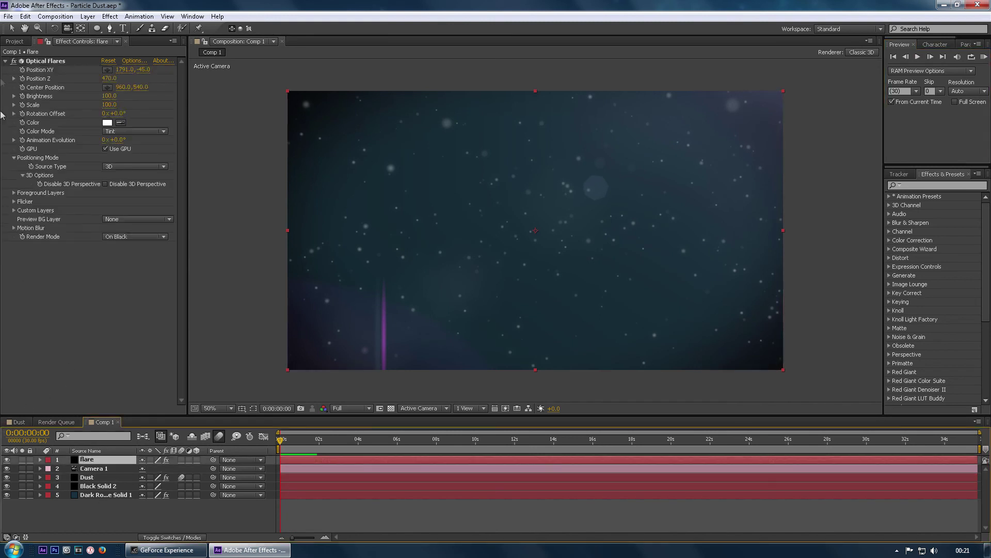
left_click(5, 61)
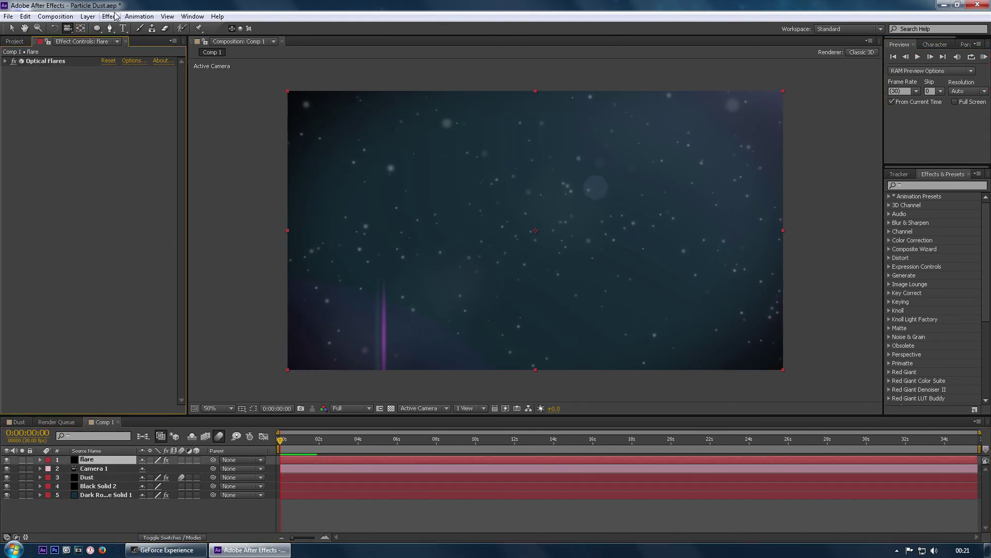
left_click(106, 18)
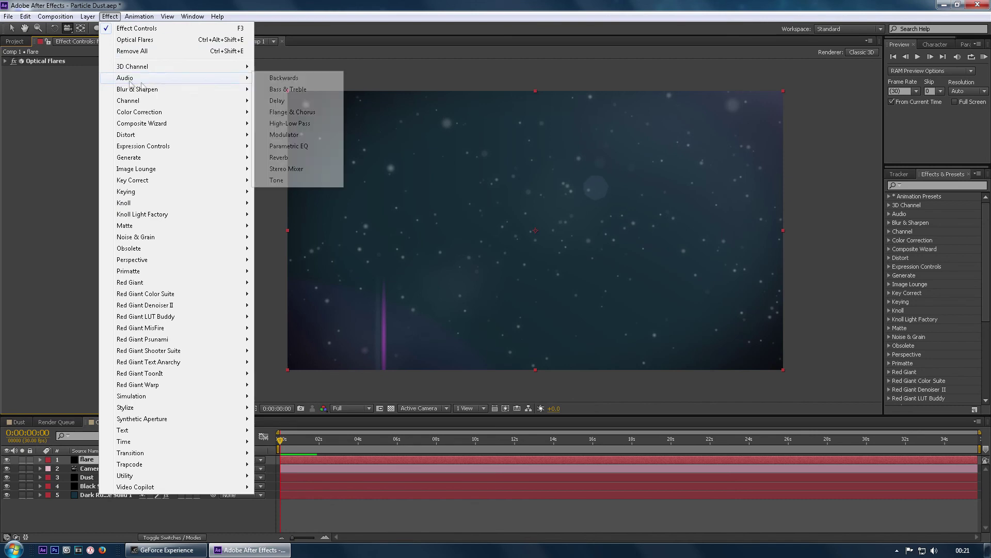
mouse_move(202, 102)
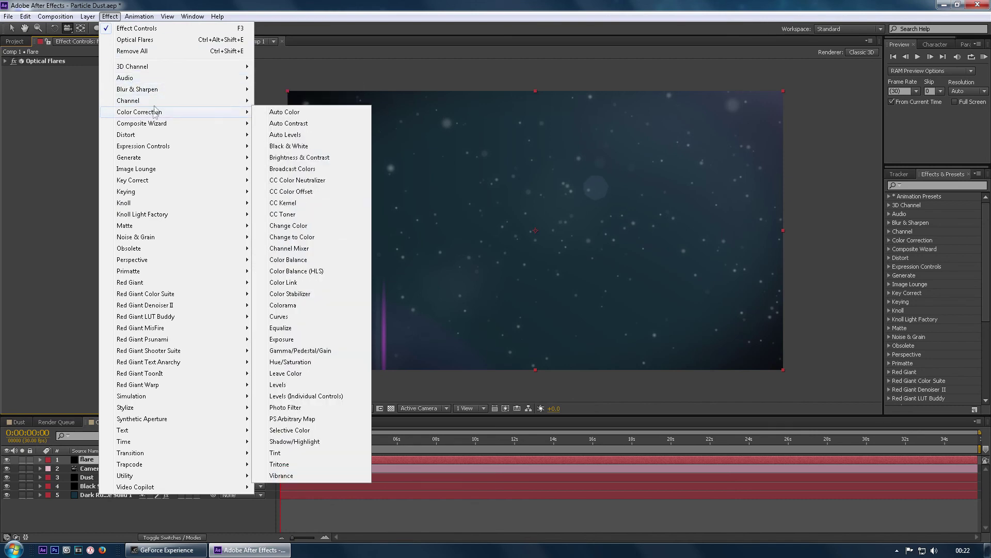
mouse_move(155, 91)
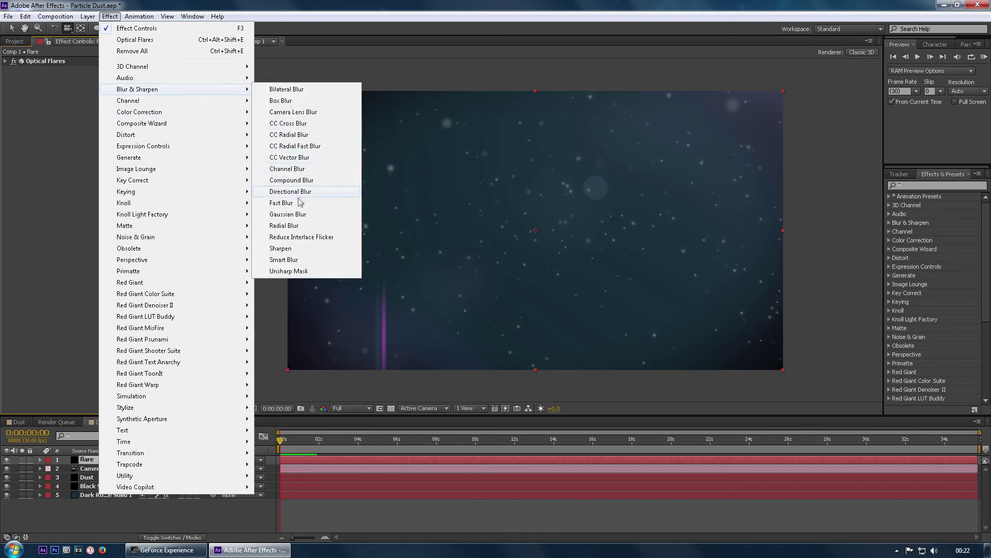
left_click(282, 202)
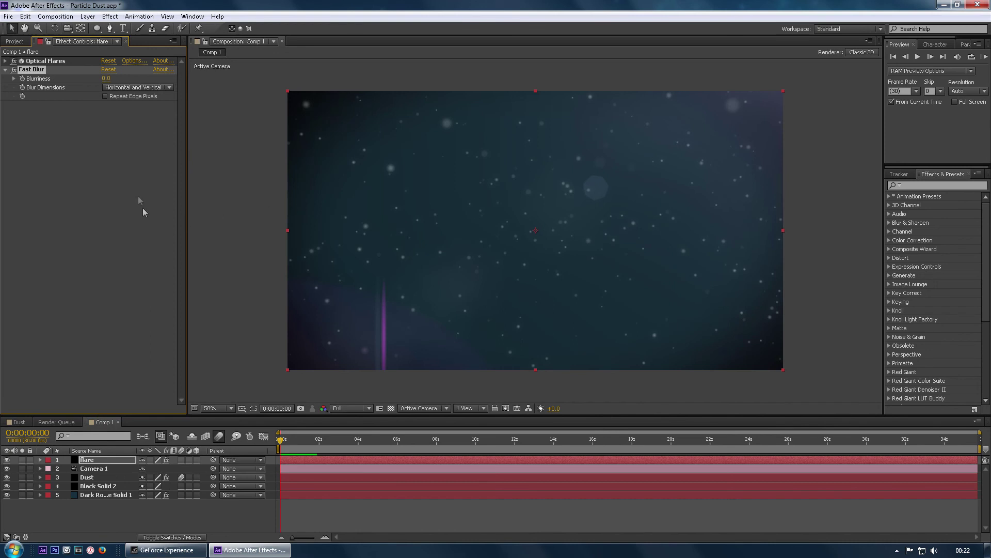
Raise the Fast Blur Blurriness to 39.0 and turn on Repeat Edge Pixels.
left_click(105, 79)
type("6")
key("Return")
left_click_drag(109, 79, 130, 77)
left_click(105, 96)
left_click(96, 463)
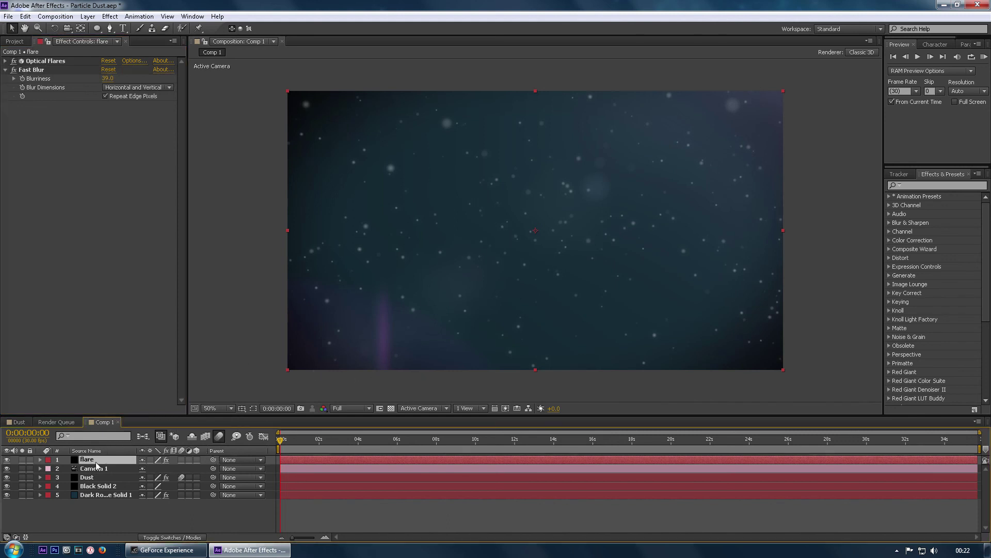
scroll(802, 156, "down", 7)
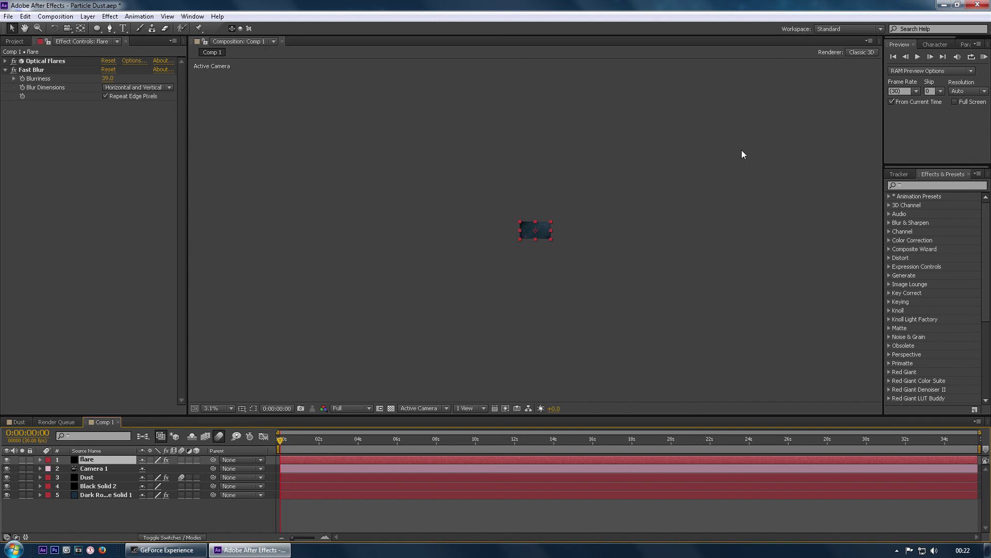
Move the Optical Flares light position to the top-right corner of the comp at 50% view.
key("shift+slash")
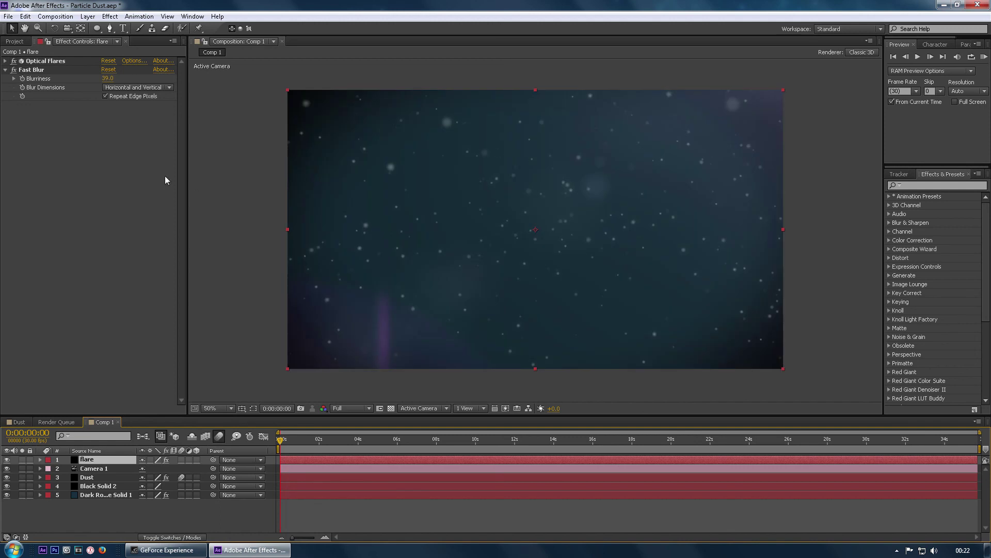
left_click(31, 61)
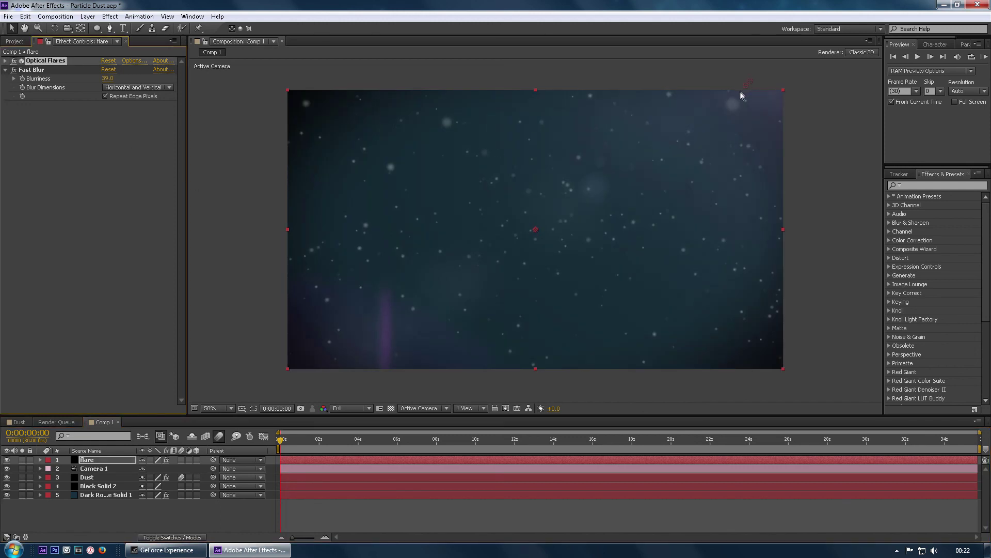
mouse_move(741, 95)
left_mouse_down()
mouse_move(683, 126)
mouse_move(712, 123)
left_mouse_up()
Toggle the flare's Fast Blur off and on to compare, leave it enabled, and preview.
left_click(14, 70)
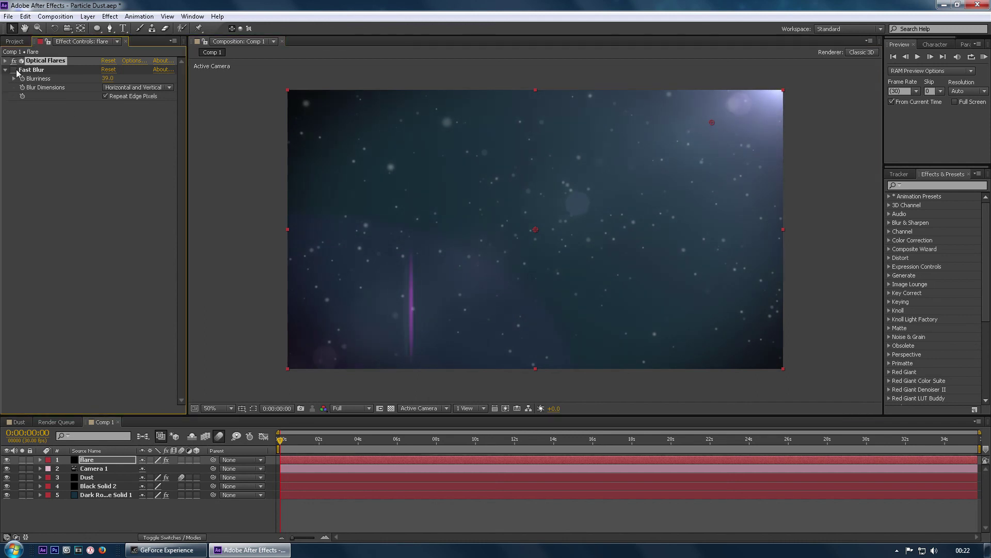
left_click(14, 70)
left_click(14, 69)
left_click(14, 69)
left_click(14, 69)
left_click(14, 70)
key("space")
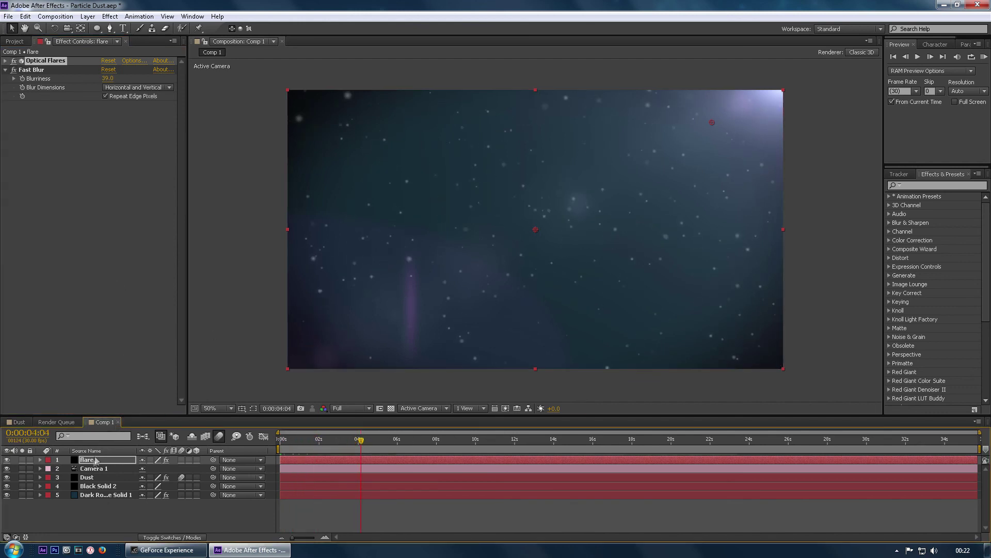
Expand the Dust layer's Element settings and try a Grid X of 5.
left_click(92, 476)
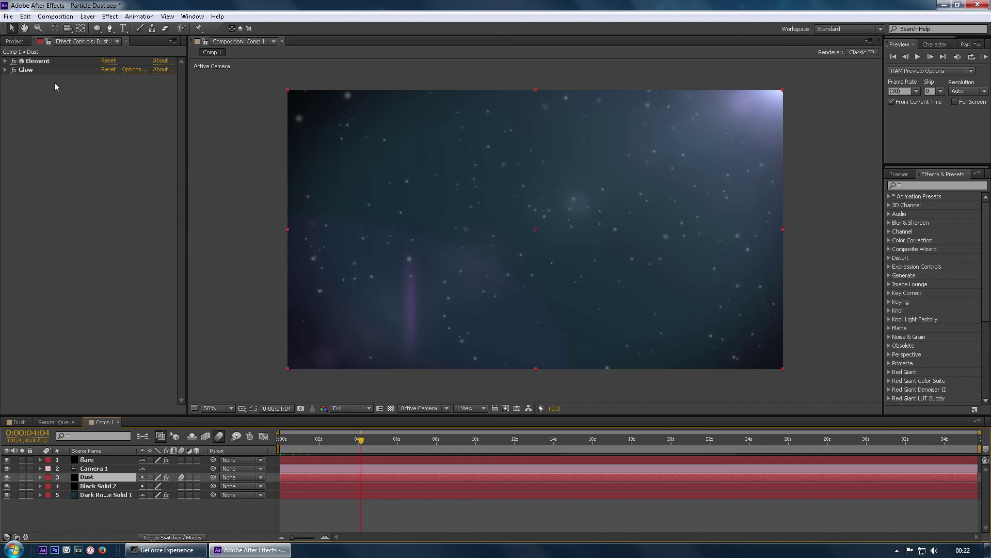
left_click(6, 61)
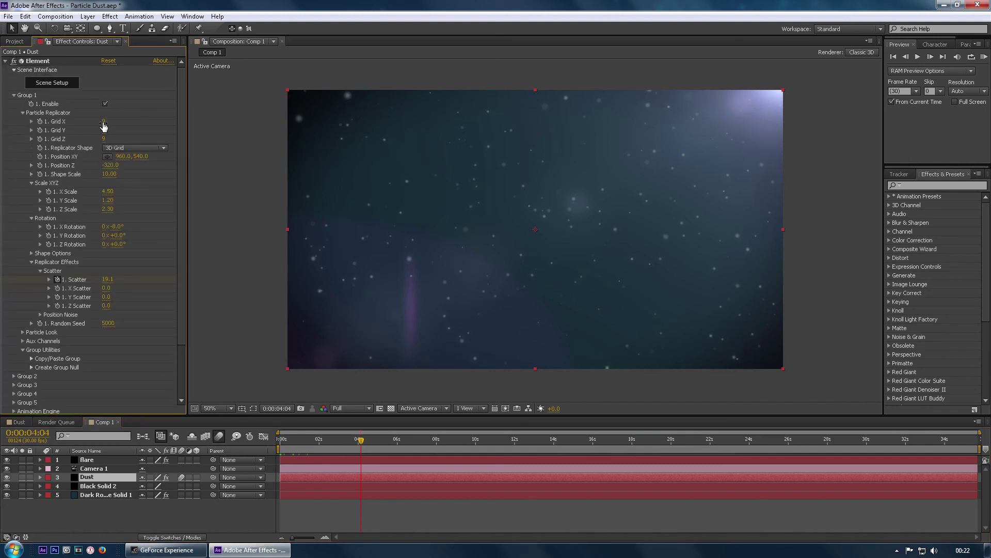
left_click(104, 123)
type("5")
key("Return")
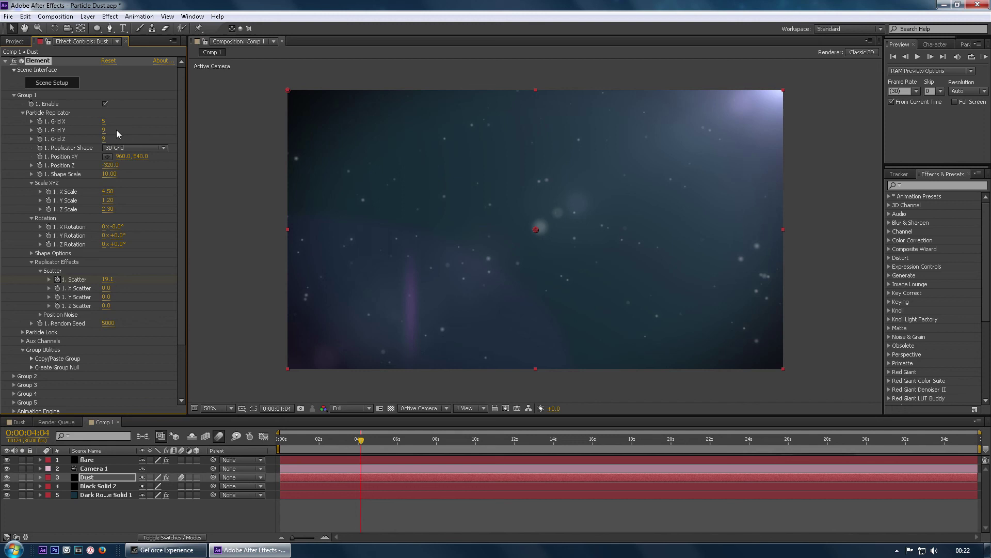
Set Grid X back to 9 and check the particles at the 8-second mark.
left_click(103, 122)
type("9")
key("Return")
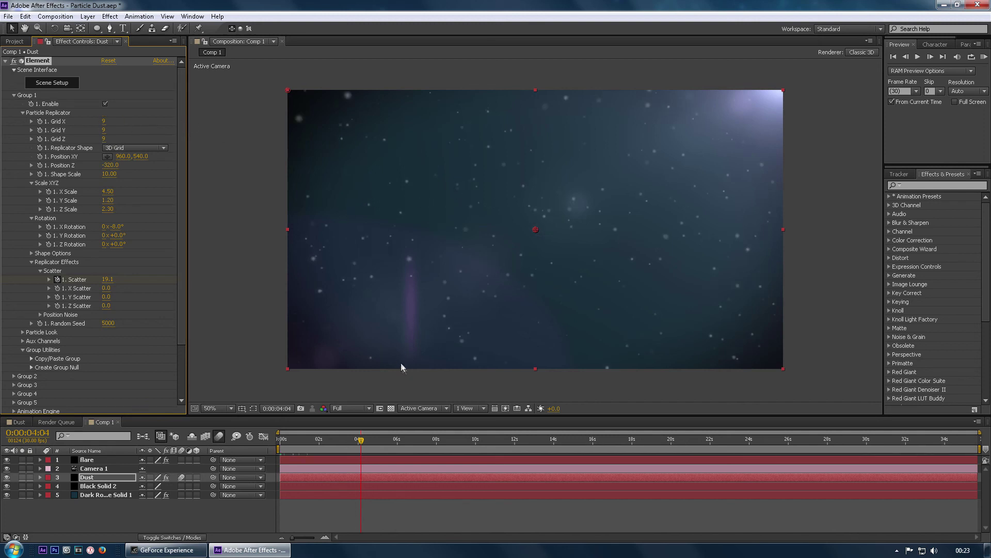
left_click_drag(381, 440, 415, 439)
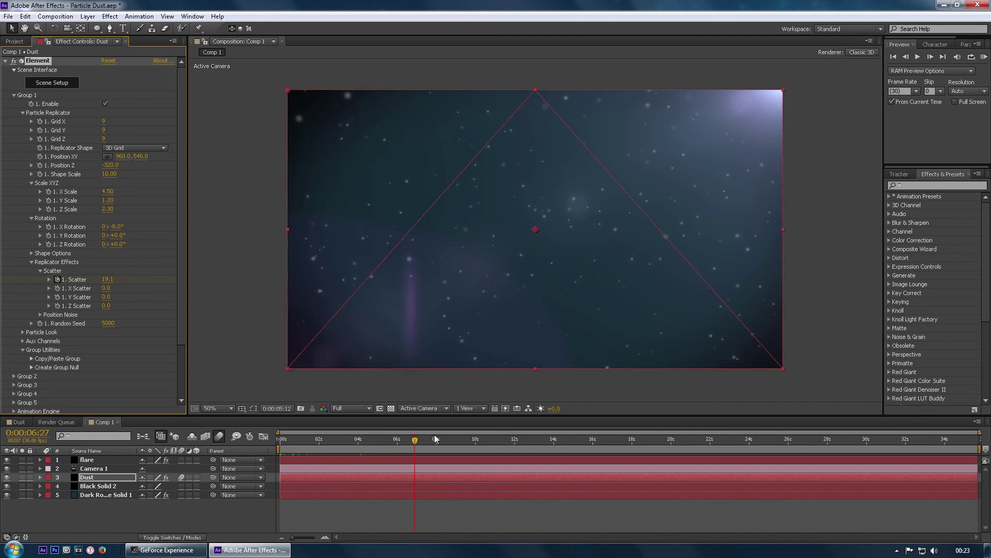
left_click(434, 438)
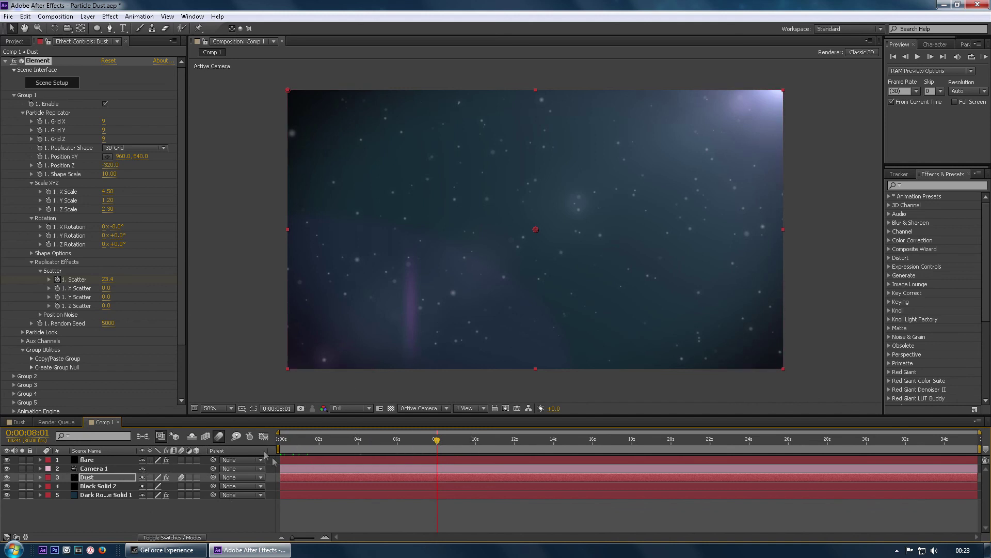
Reveal the Dust layer's Scatter keyframes and drag the later one to about 20 seconds.
left_click(93, 477)
key("u")
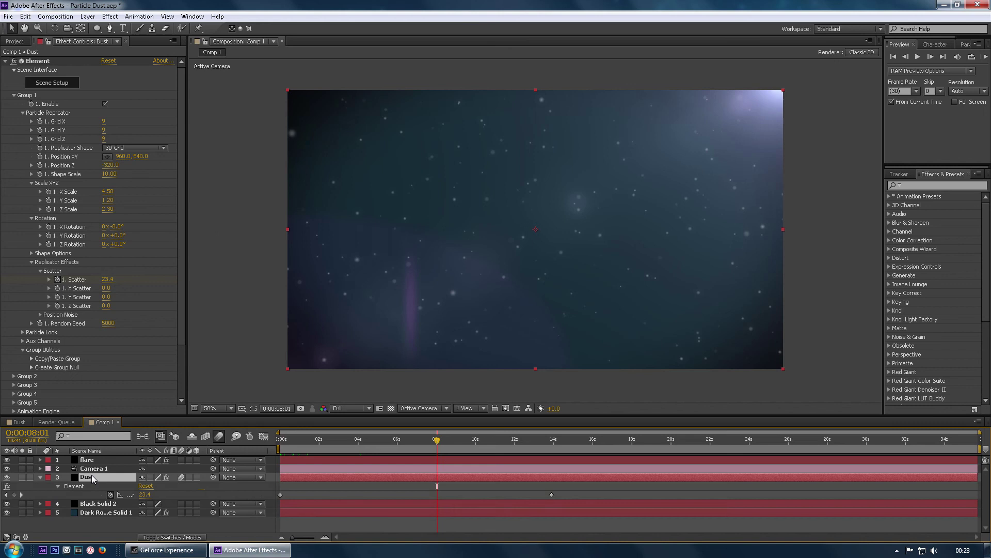
left_click(551, 495)
left_click_drag(477, 494, 467, 494)
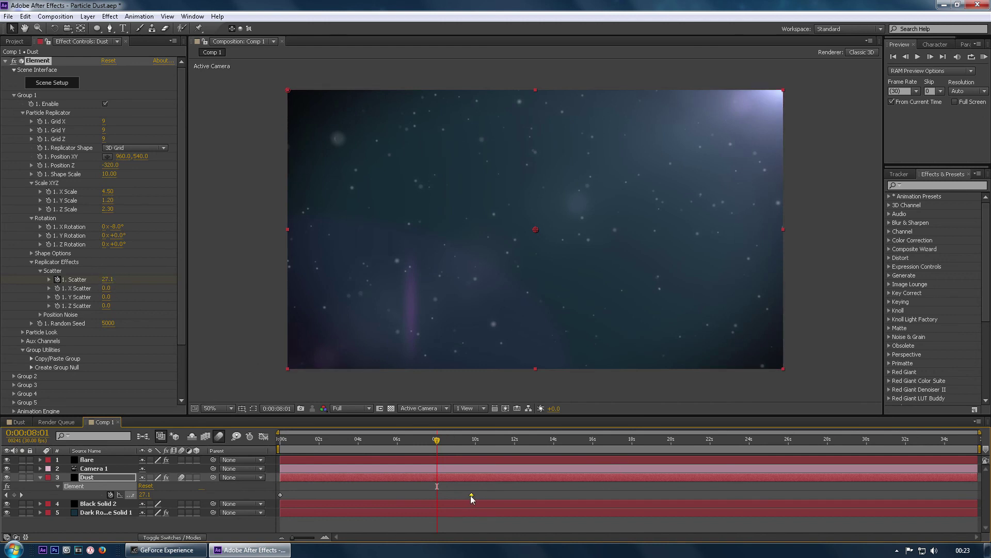
left_click_drag(624, 487, 671, 494)
left_click(107, 280)
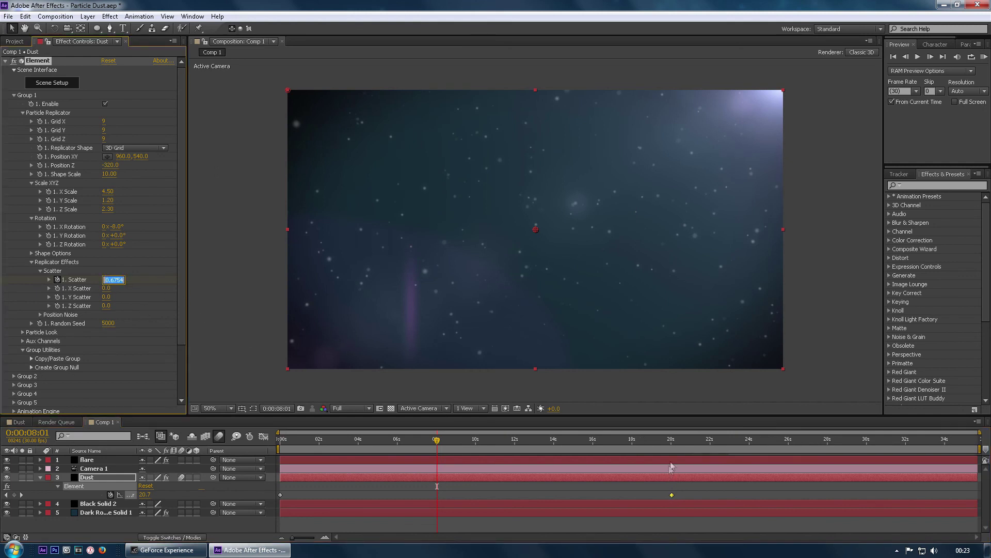
Set Scatter to 60 at the 20-second keyframe, then scrub the early frames to check values.
left_click(669, 444)
left_click_drag(669, 444, 671, 444)
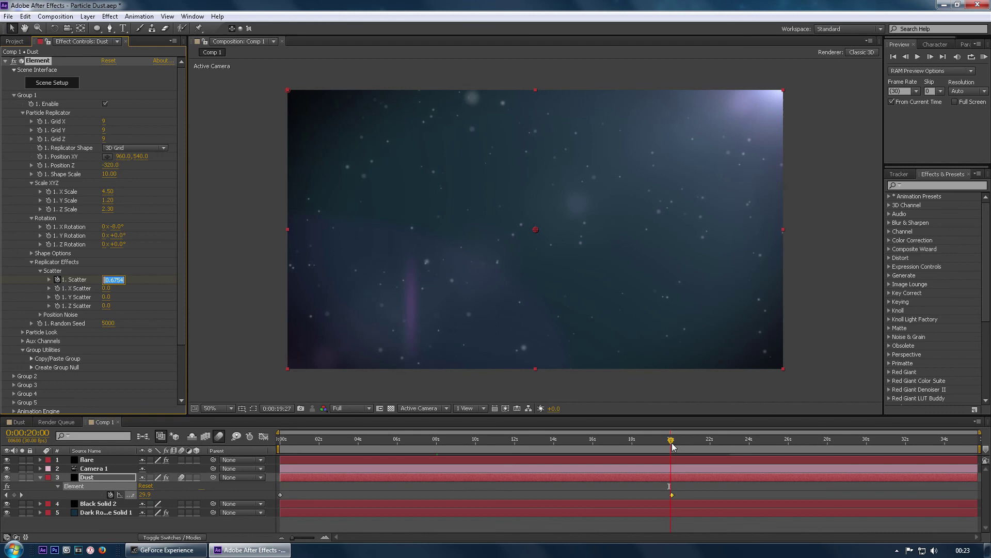
left_click(110, 281)
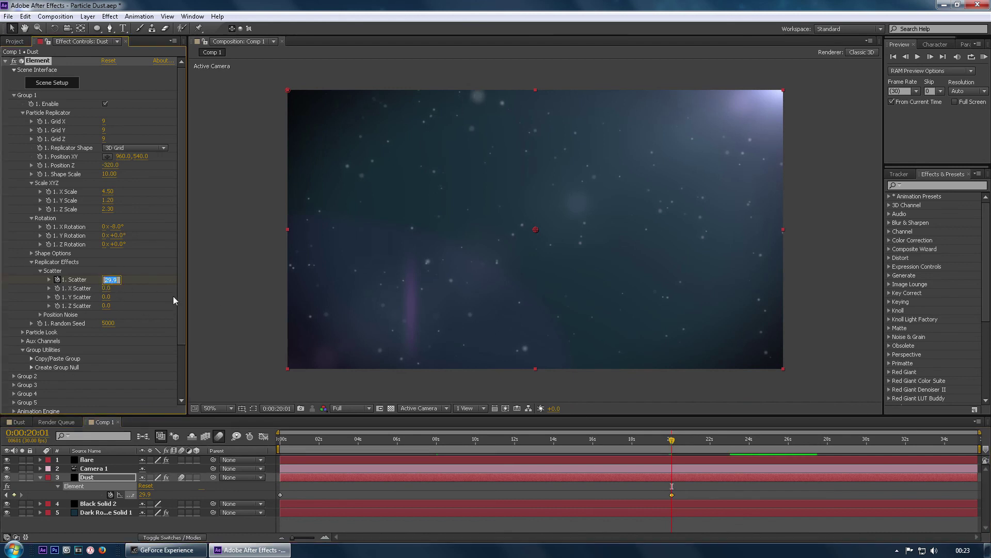
type("60")
key("Return")
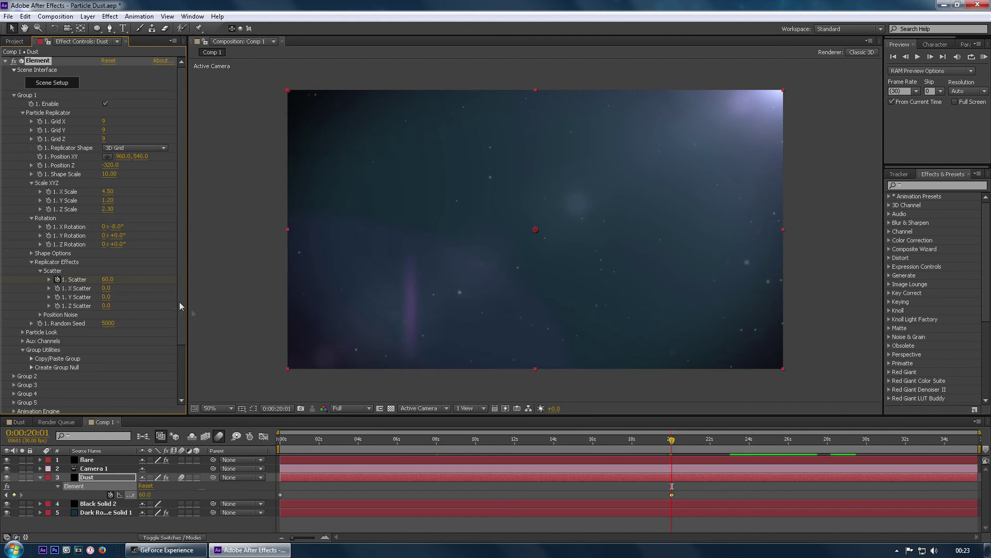
left_click(336, 448)
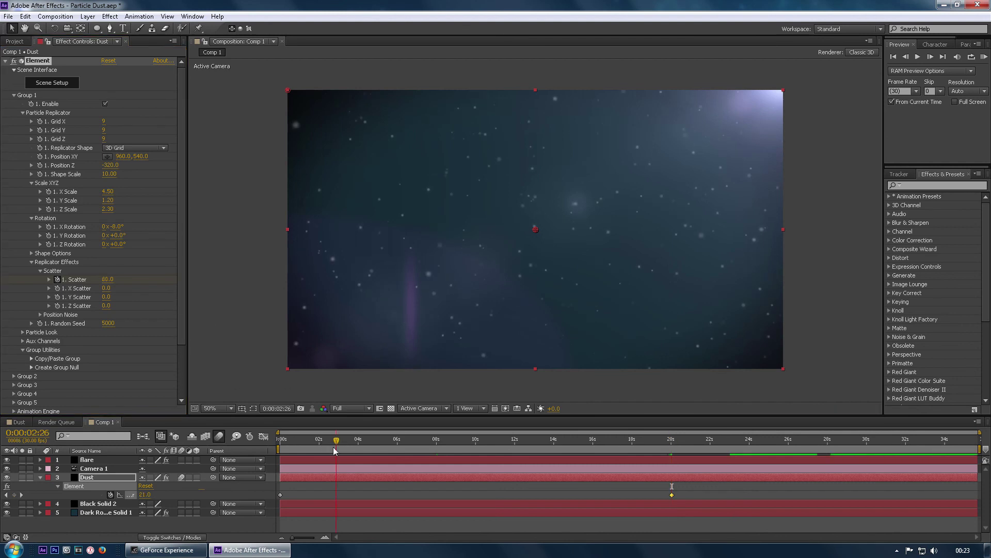
left_click_drag(336, 447, 371, 445)
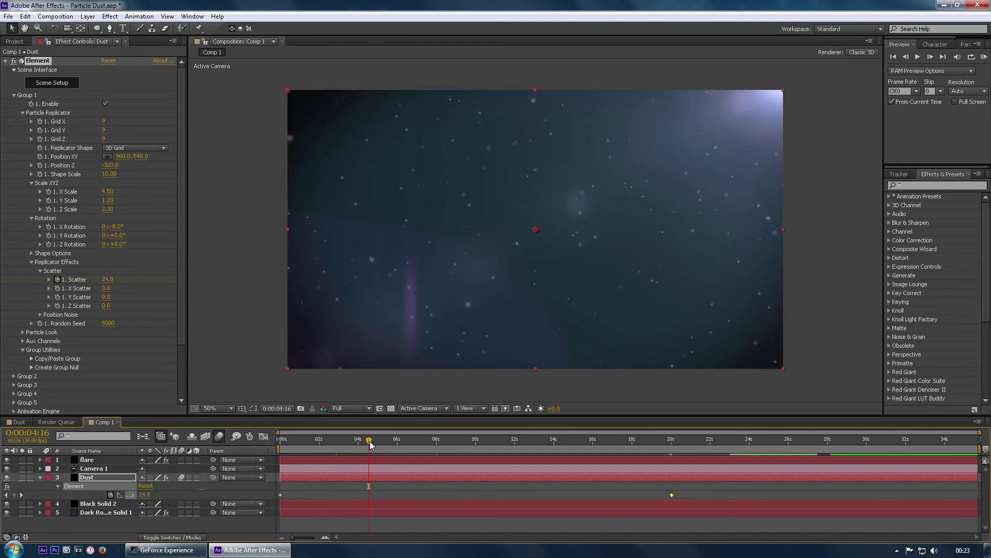